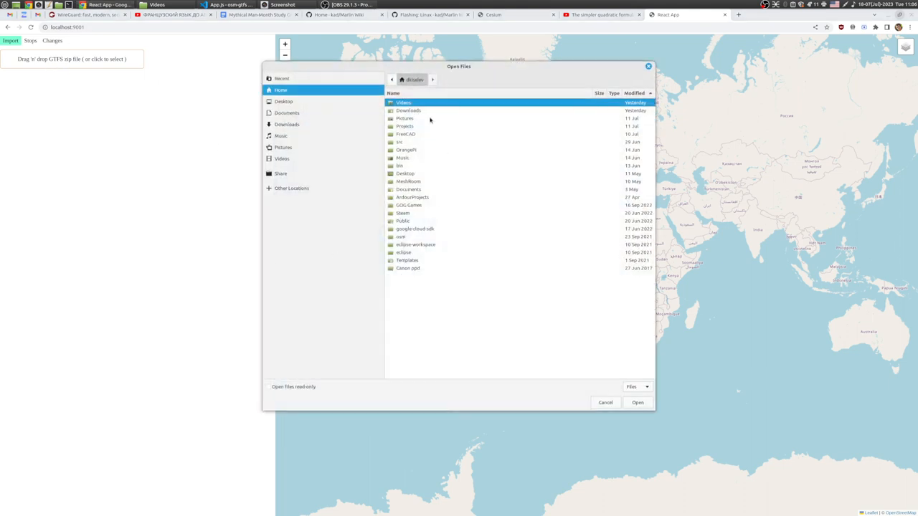
Import google_transit.zip from the Downloads folder and query the OSM data for its stops.
double_click(415, 111)
left_click(408, 119)
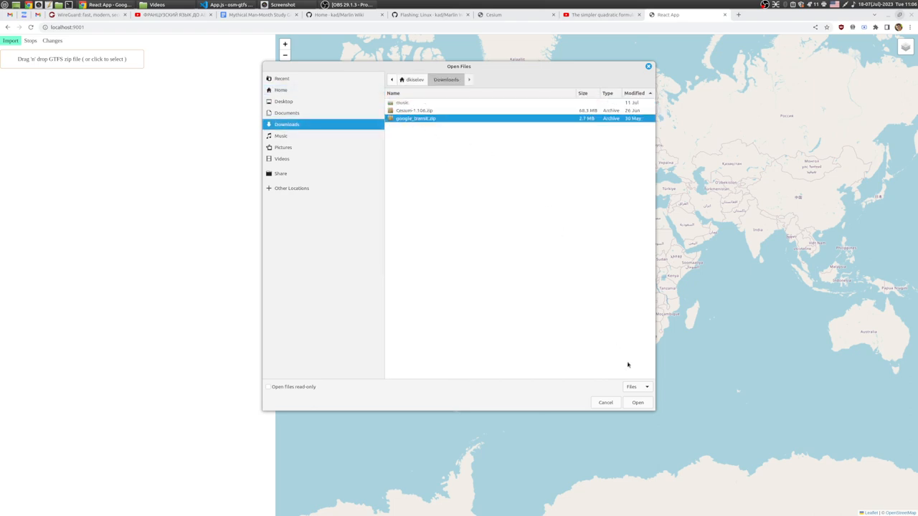
left_click(638, 403)
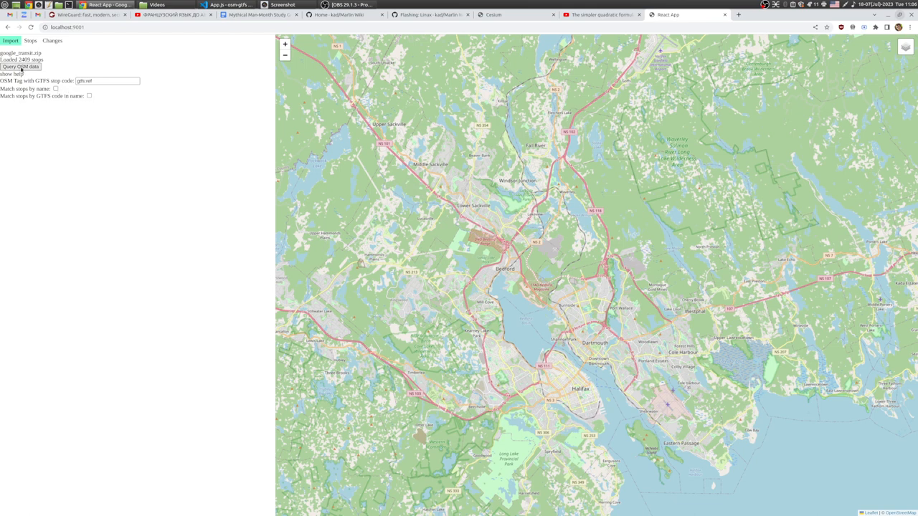
left_click(22, 68)
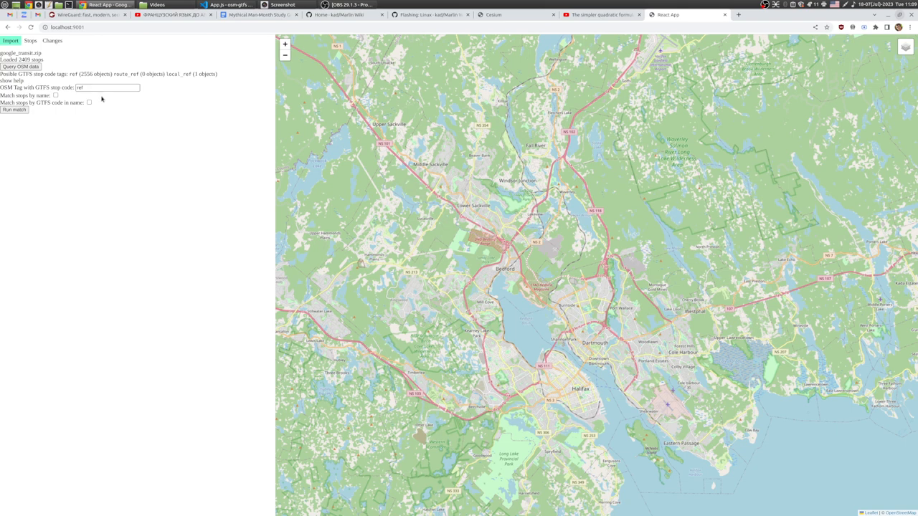
left_click(89, 88)
type("gtfs:ref")
type(":ha:")
key("BackSpace")
key("BackSpace")
type("fx_transi")
key("shift+Home")
key("BackSpace")
Review the suggested stop code tags and run the match using ref as the OSM tag with GTFS stop code.
left_click_drag(71, 73, 111, 75)
left_click(116, 72)
double_click(72, 75)
double_click(121, 74)
double_click(179, 73)
left_click(93, 89)
left_click(80, 73)
mouse_move(80, 74)
left_mouse_down()
mouse_move(112, 74)
mouse_move(60, 74)
mouse_move(80, 74)
left_mouse_up()
left_click(112, 74)
left_click(14, 110)
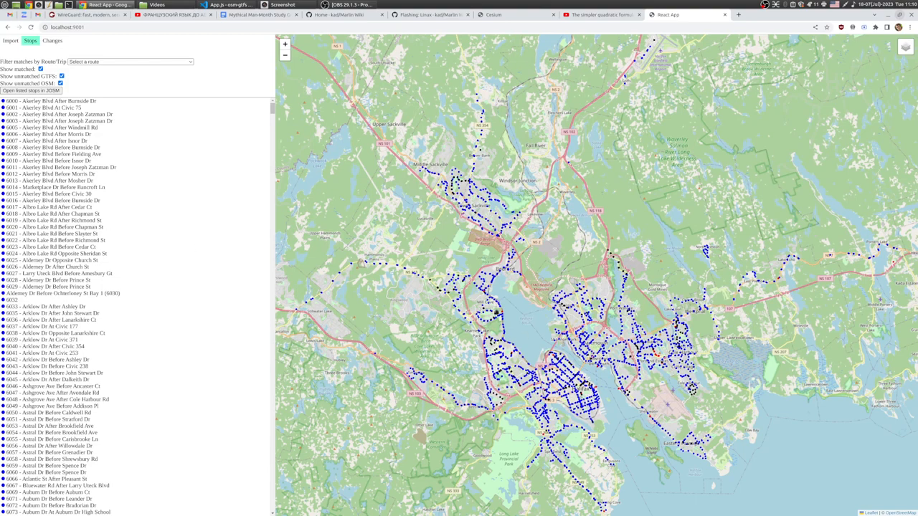
Open the matched stop on Hammonds Plains Rd after Bedford Hwy and compare its GTFS code and id with its OSM ref tag.
left_click_drag(450, 326, 482, 244)
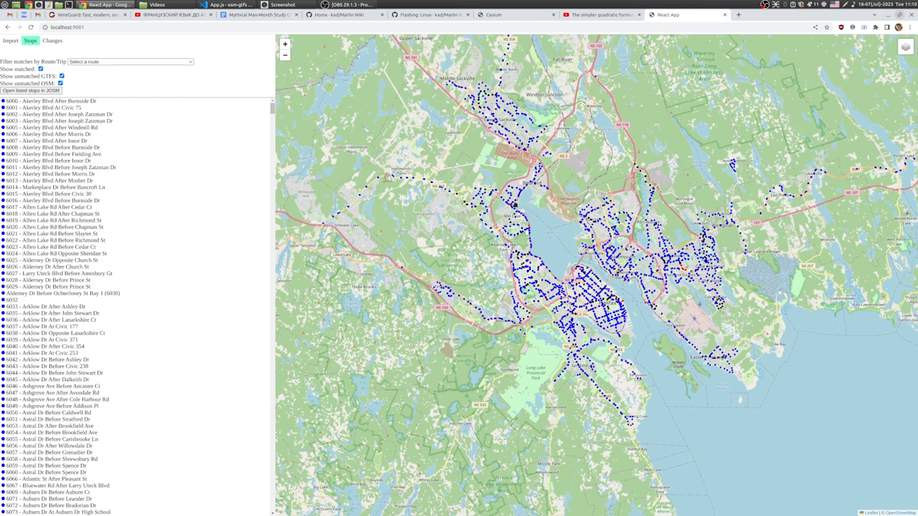
scroll(519, 206, "up", 5)
scroll(473, 226, "up", 3)
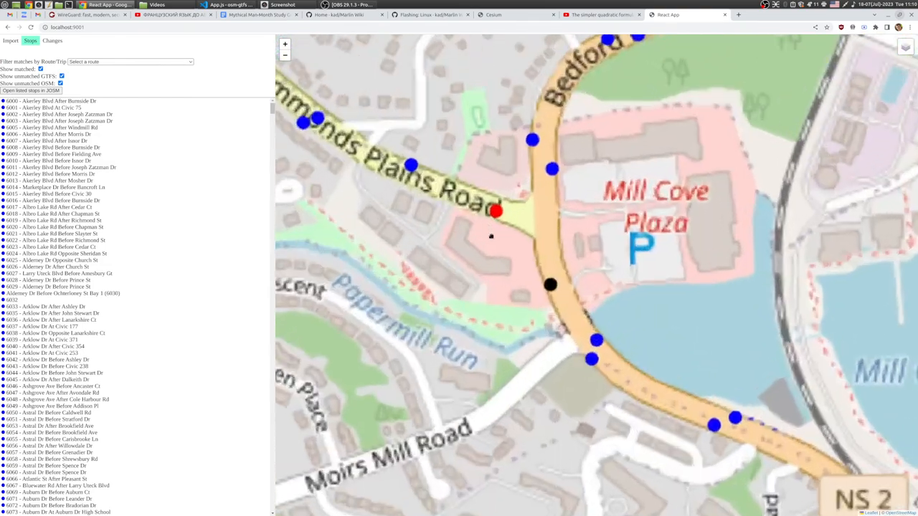
left_click(407, 162)
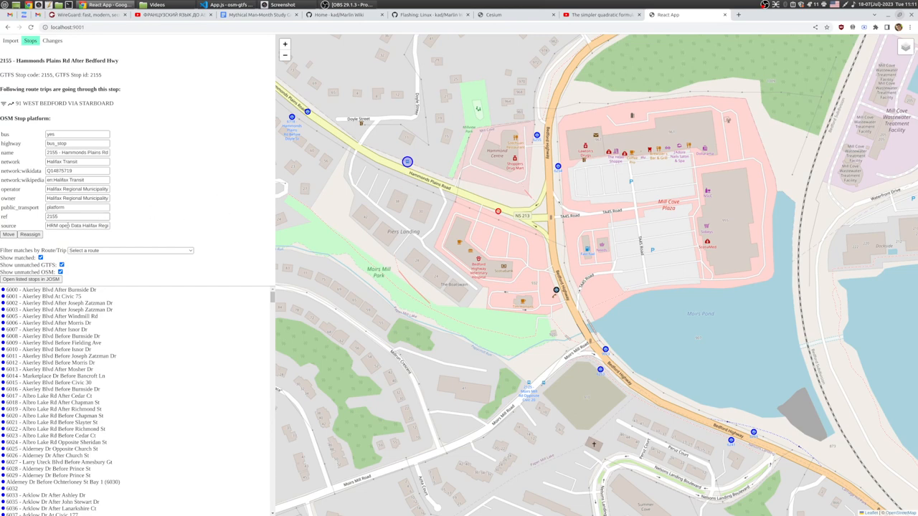
double_click(20, 75)
double_click(47, 75)
double_click(52, 216)
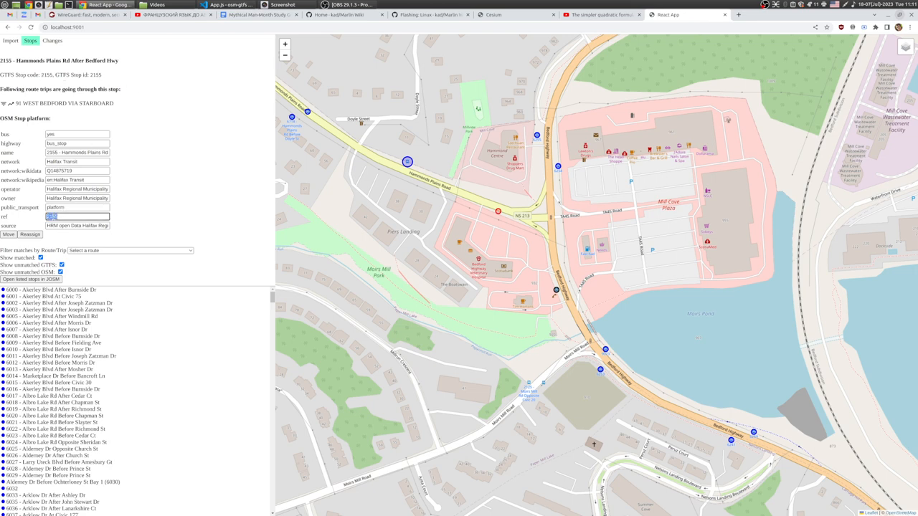
double_click(5, 216)
Rerun the match with gtfs:ref as the OSM stop code tag and examine the stops across the whole Halifax area.
left_click(10, 41)
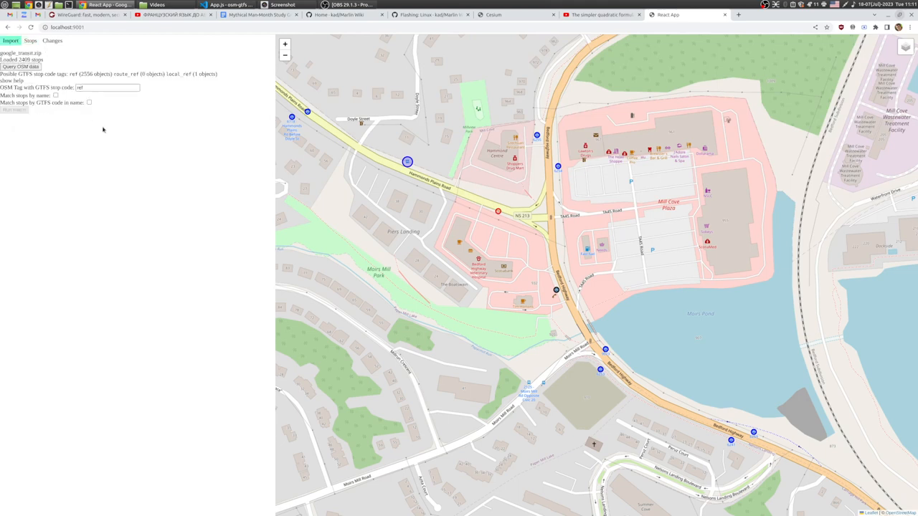
left_click(91, 88)
type("gtfs")
type(".")
left_click(31, 134)
left_click(14, 110)
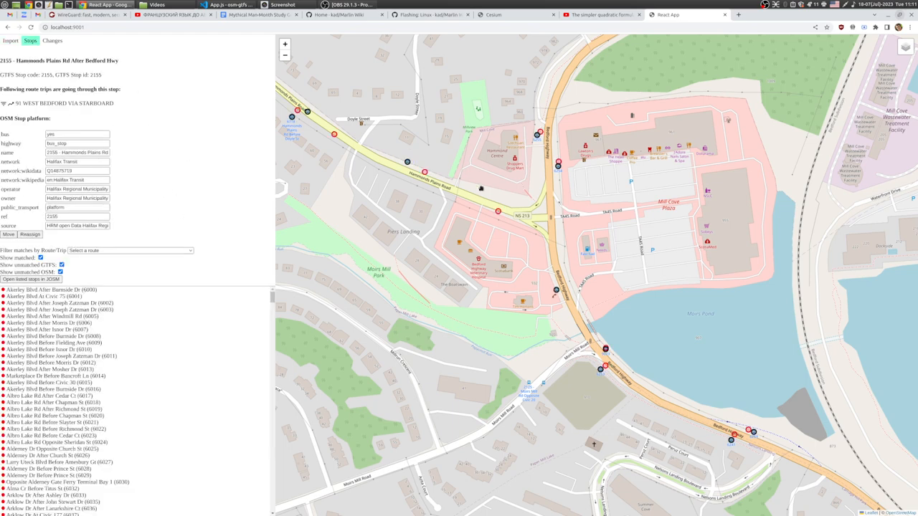
scroll(415, 226, "down", 3)
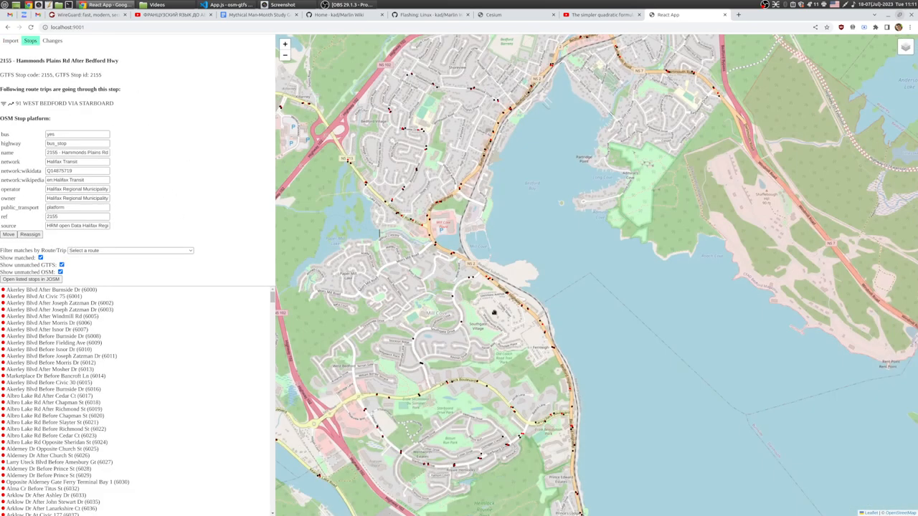
scroll(495, 324, "down", 2)
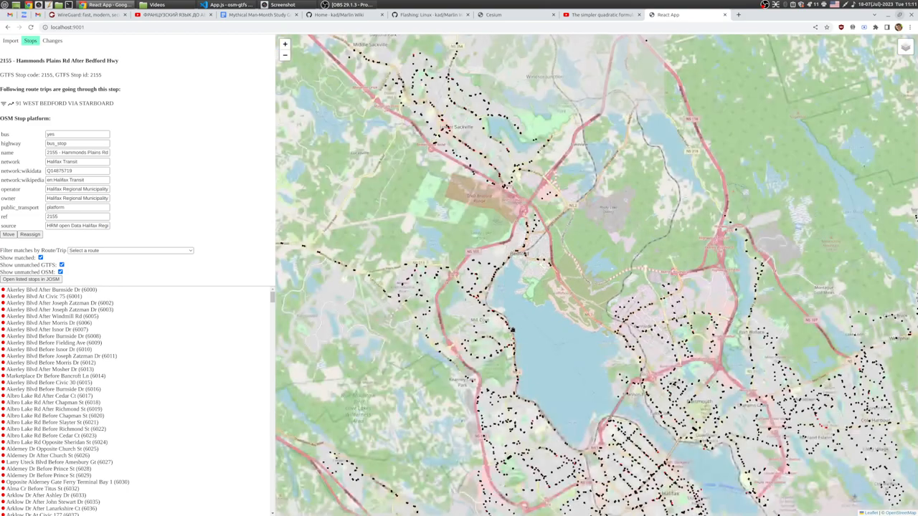
scroll(573, 250, "down", 2)
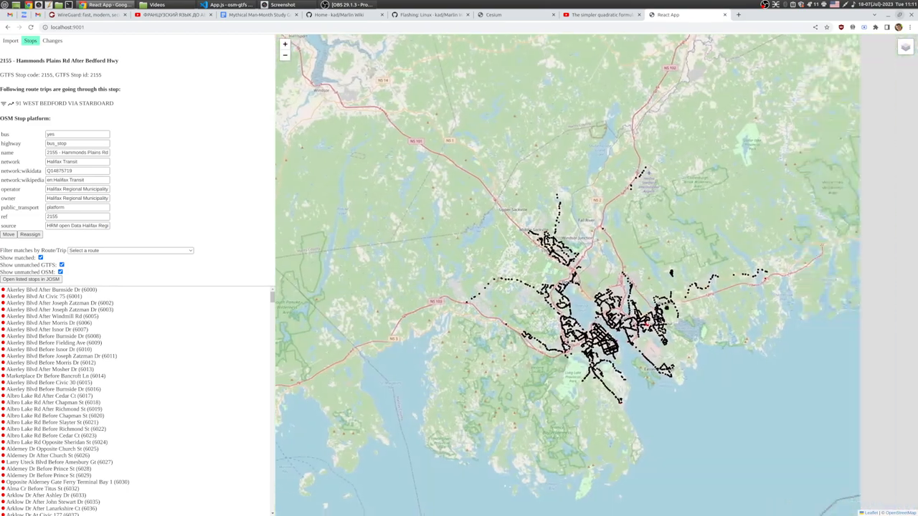
left_click_drag(588, 295, 535, 290)
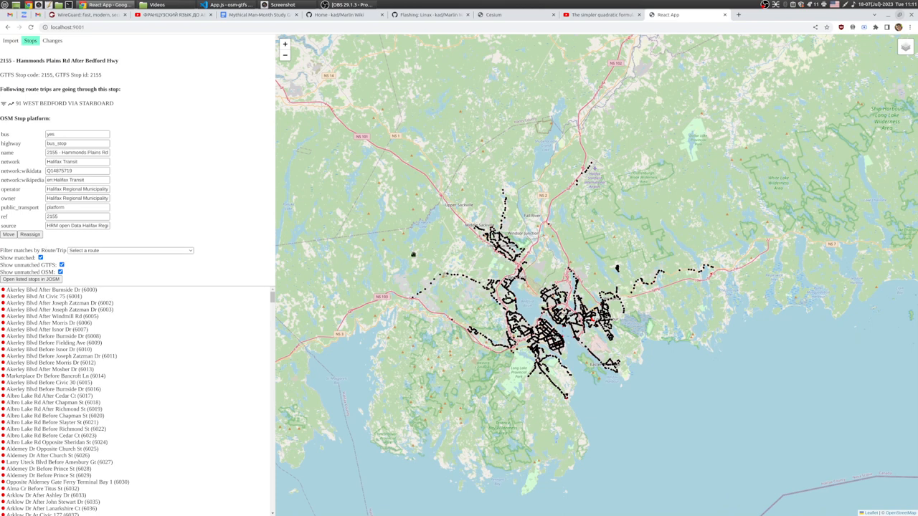
Set the OSM tag with GTFS stop code back to ref and rerun the match.
left_click(11, 40)
left_click_drag(105, 88, 43, 87)
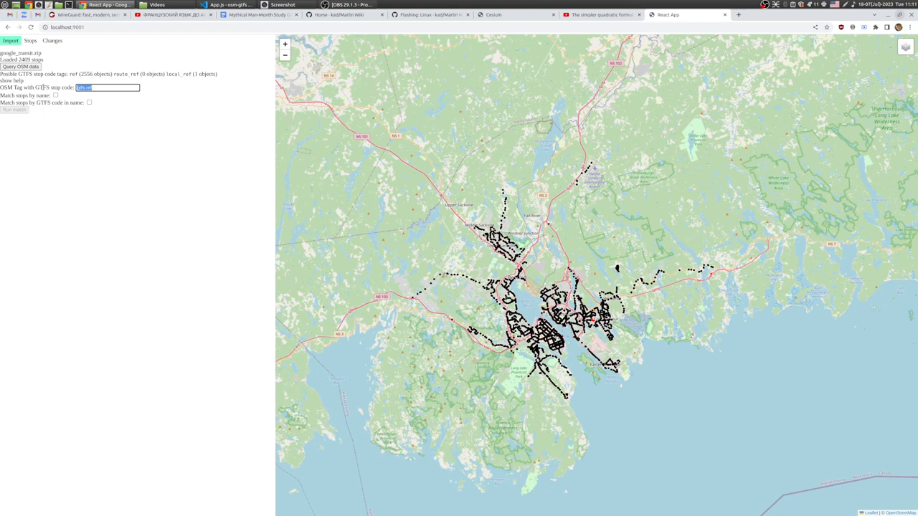
type("ref")
left_click(13, 109)
Inspect the matched stop on Hammonds Plains Rd before Doyle St and the unmatched GTFS stop before Bedford Highway.
scroll(513, 300, "up", 2)
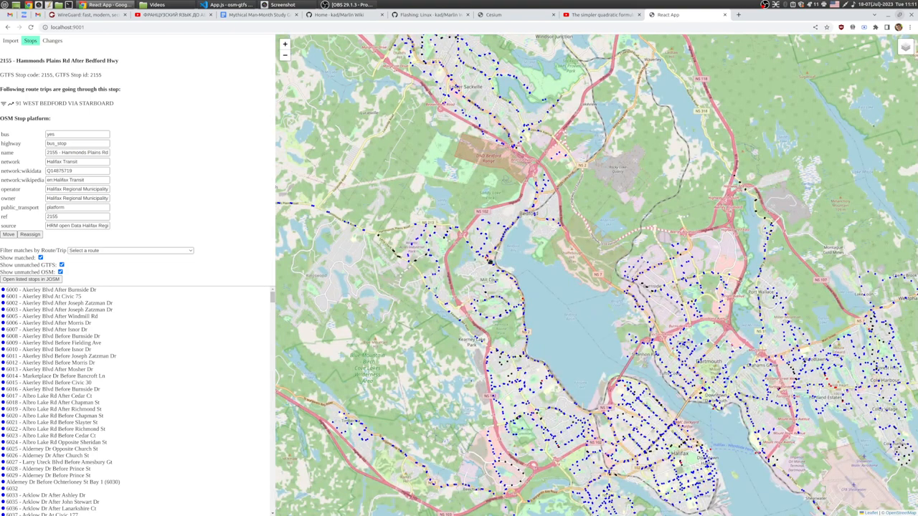
scroll(486, 255, "up", 2)
scroll(459, 243, "up", 2)
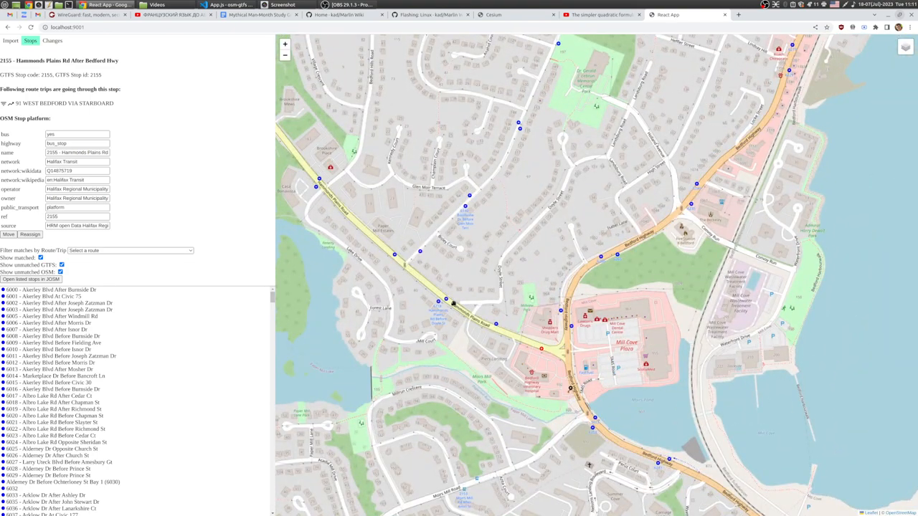
left_click(438, 303)
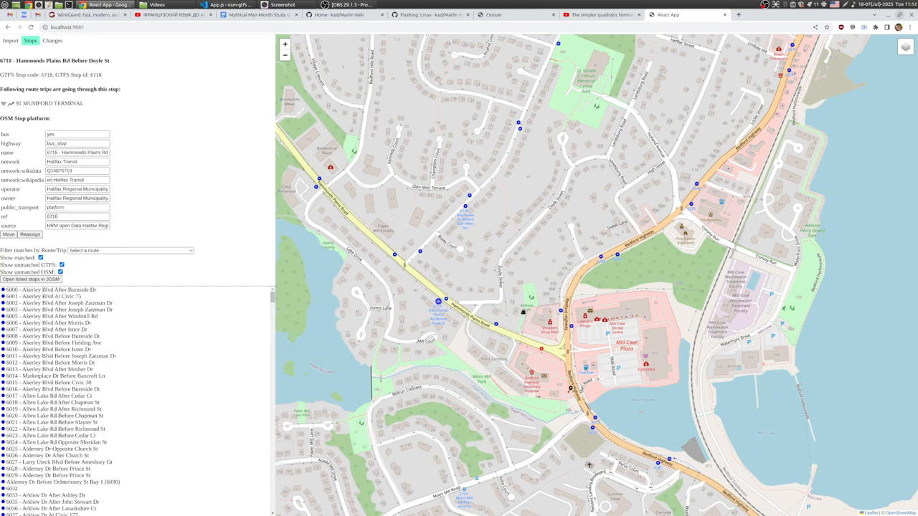
left_click(542, 351)
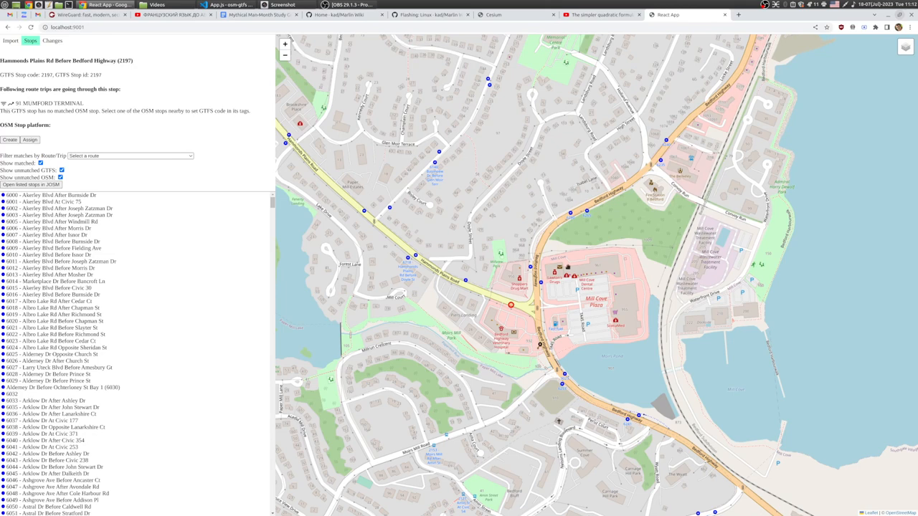
Find the OSM-only stop on Fielding Ave after Moore Rd in the Burnside area and open its details.
scroll(466, 212, "down", 4)
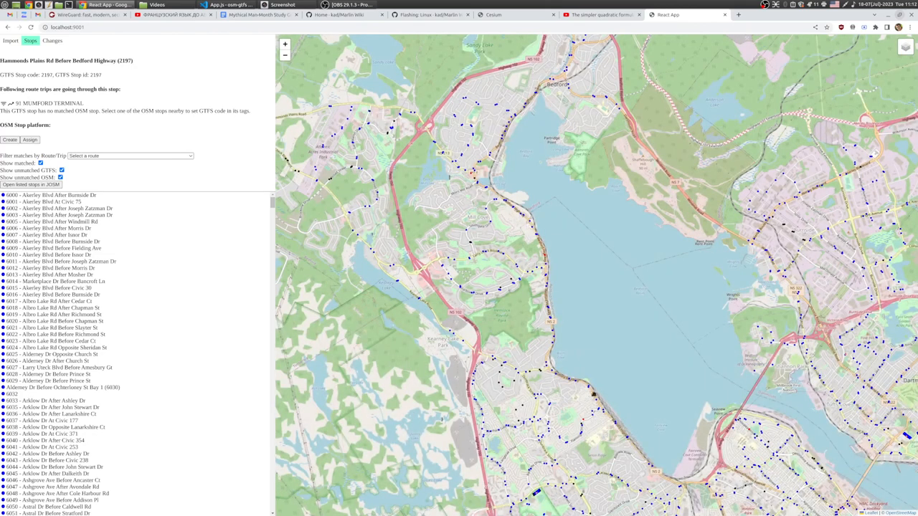
scroll(593, 393, "up", 2)
scroll(603, 341, "down", 2)
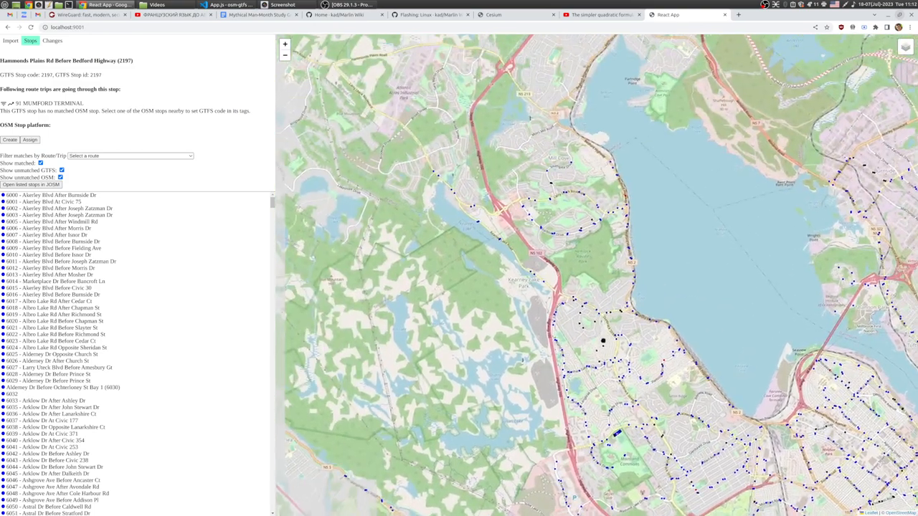
scroll(603, 341, "down", 1)
scroll(658, 208, "up", 1)
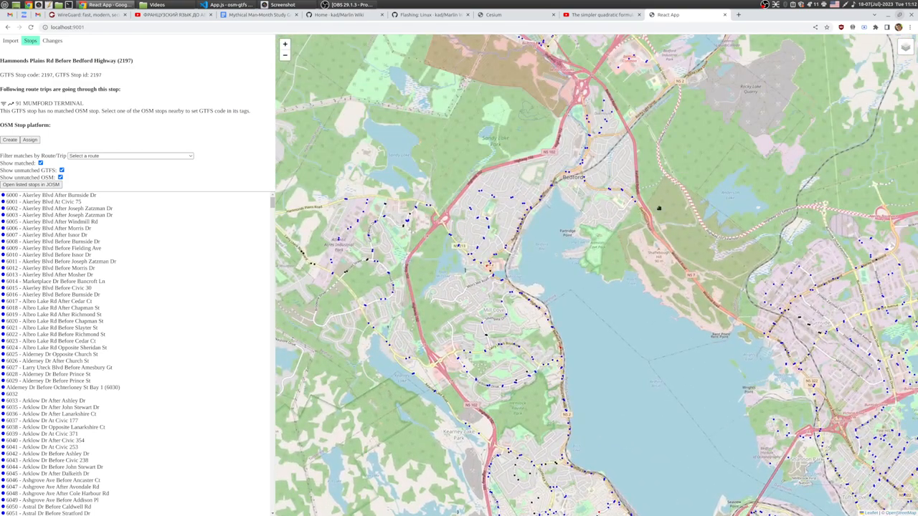
scroll(658, 207, "down", 1)
scroll(774, 288, "up", 1)
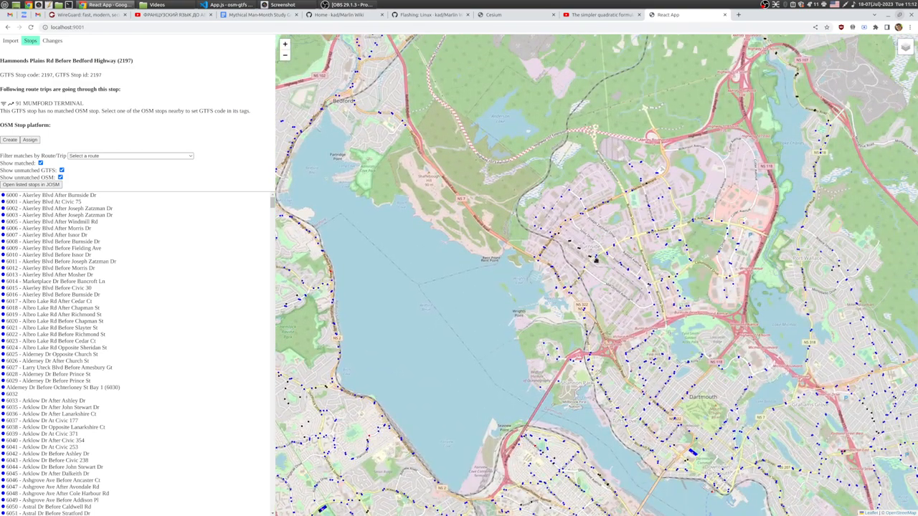
scroll(586, 247, "up", 4)
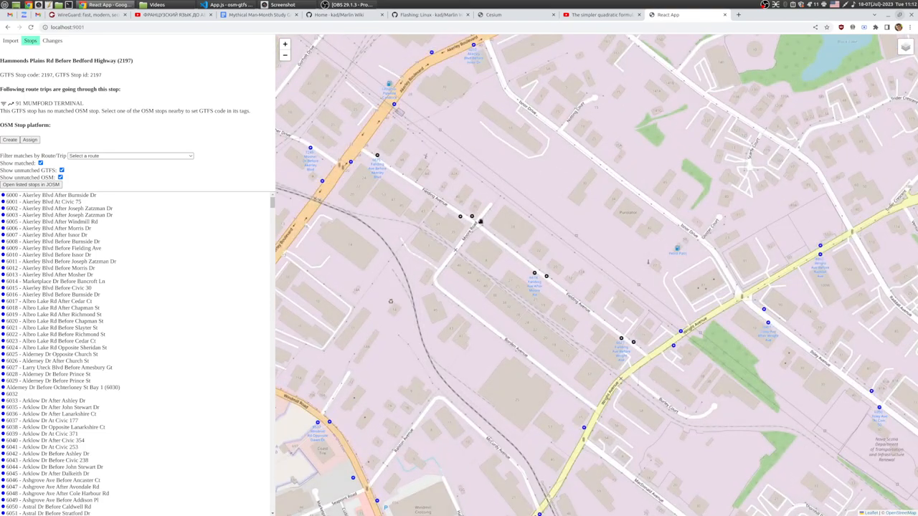
left_click(471, 217)
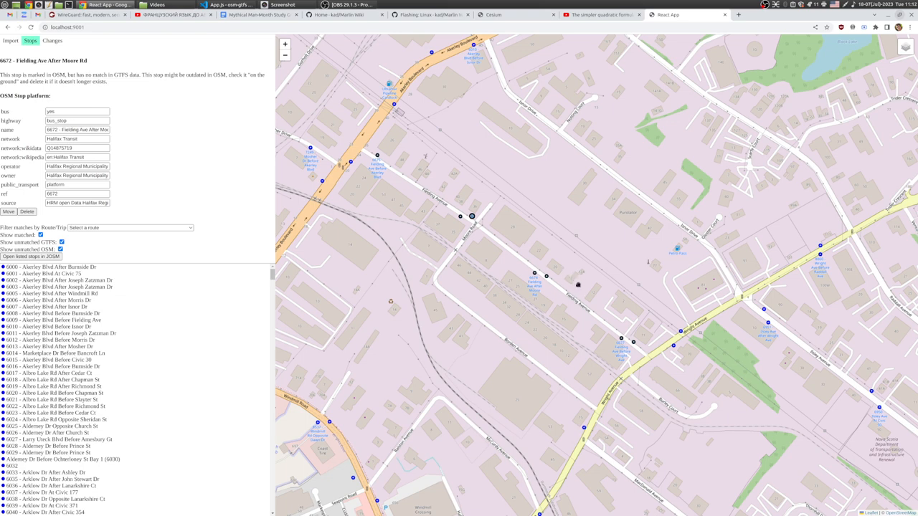
Survey the stop markers from Dartmouth across the Halifax peninsula for matched and unmatched stops.
scroll(450, 333, "down", 4)
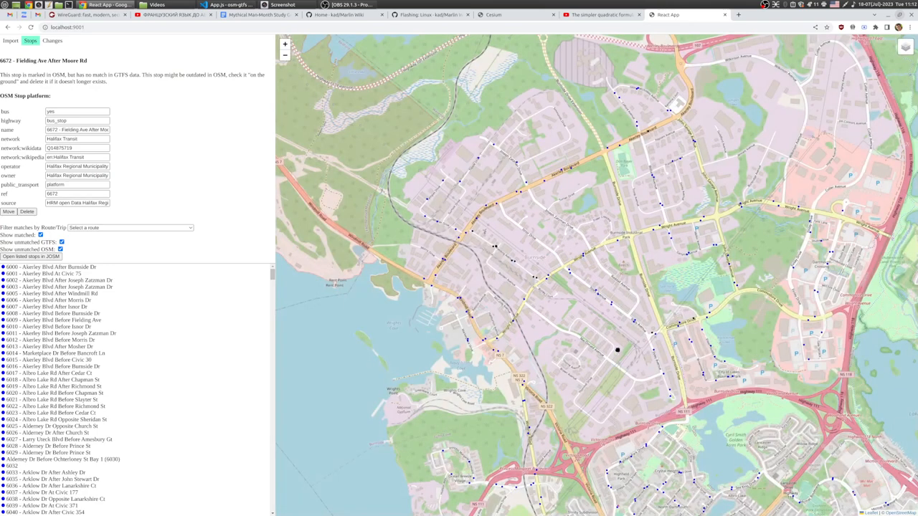
left_click_drag(617, 350, 613, 187)
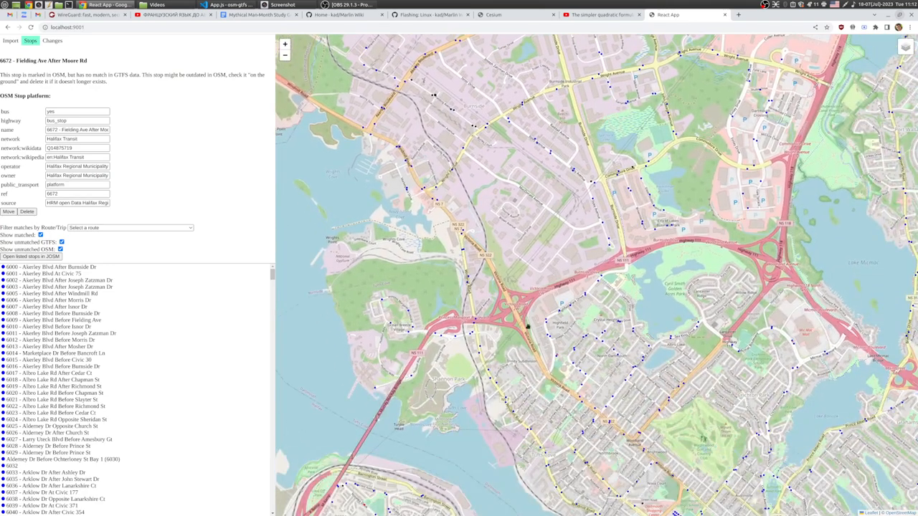
left_click_drag(530, 452, 529, 267)
left_click_drag(529, 406, 495, 246)
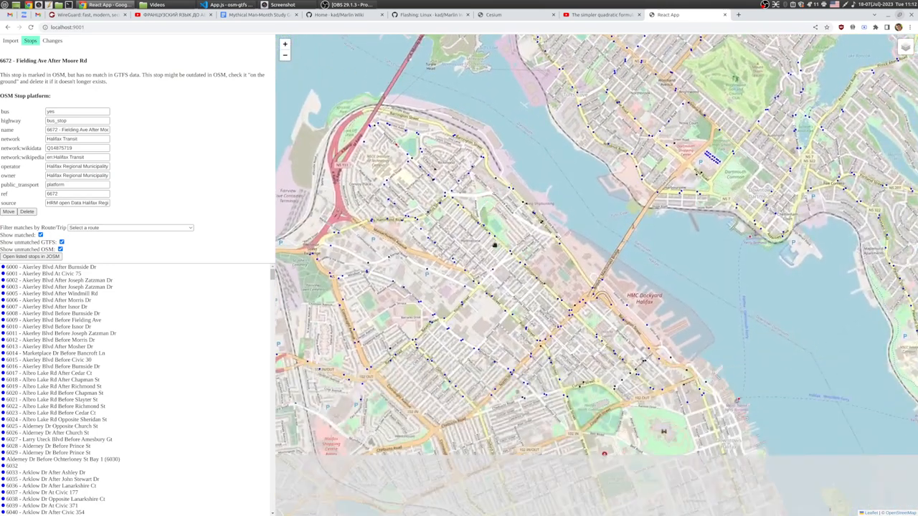
left_click_drag(598, 403, 587, 339)
scroll(585, 339, "down", 4)
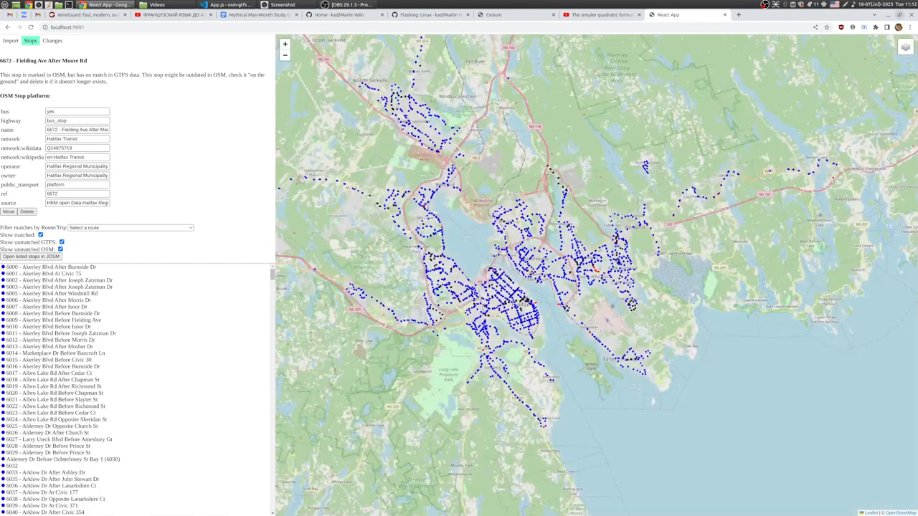
scroll(479, 332, "up", 3)
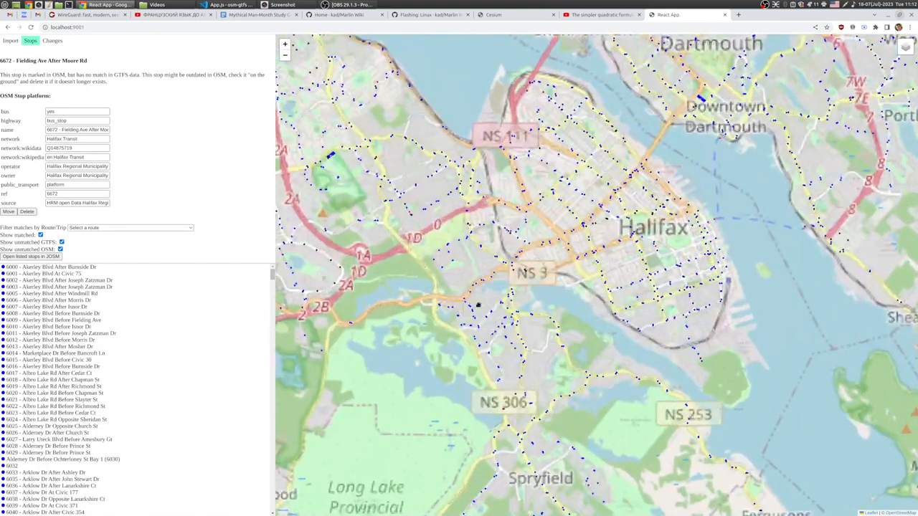
scroll(467, 225, "up", 3)
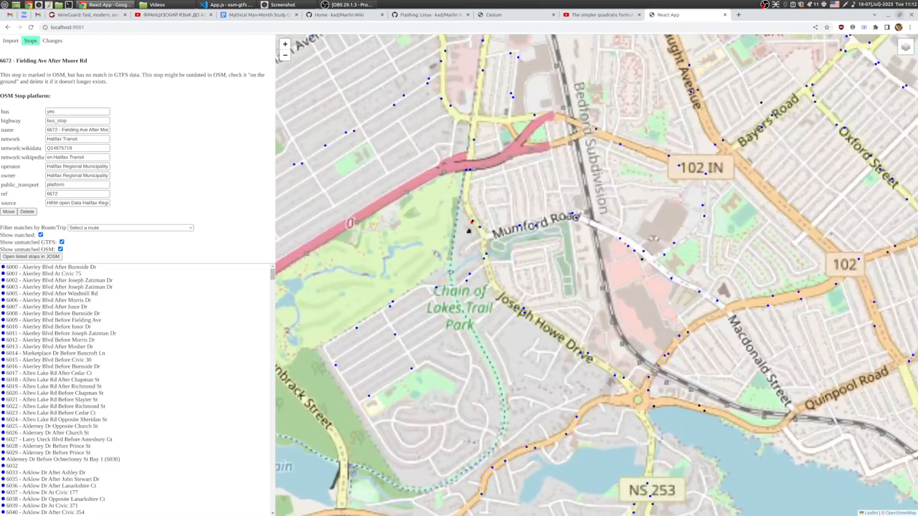
scroll(504, 238, "down", 2)
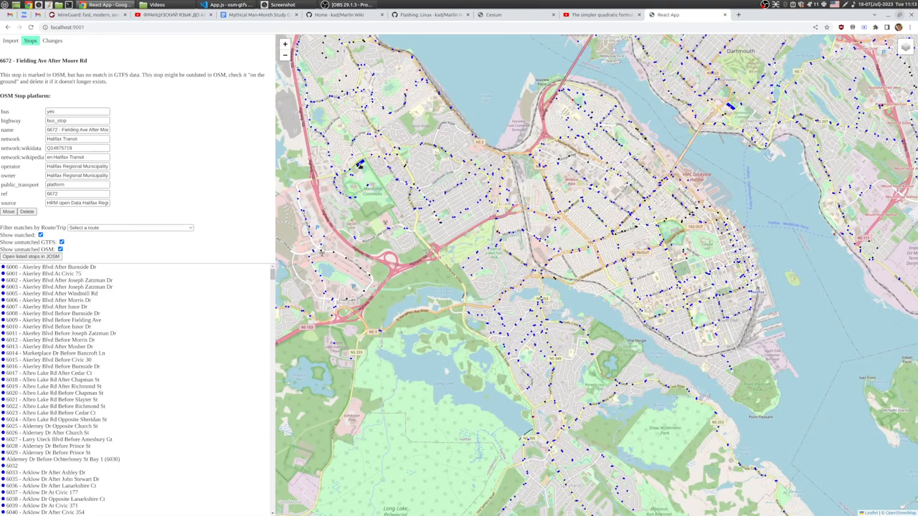
Open the details of the Lacewood Terminal GTFS stop and examine the bay stops around it.
left_click(384, 185)
scroll(360, 166, "up", 4)
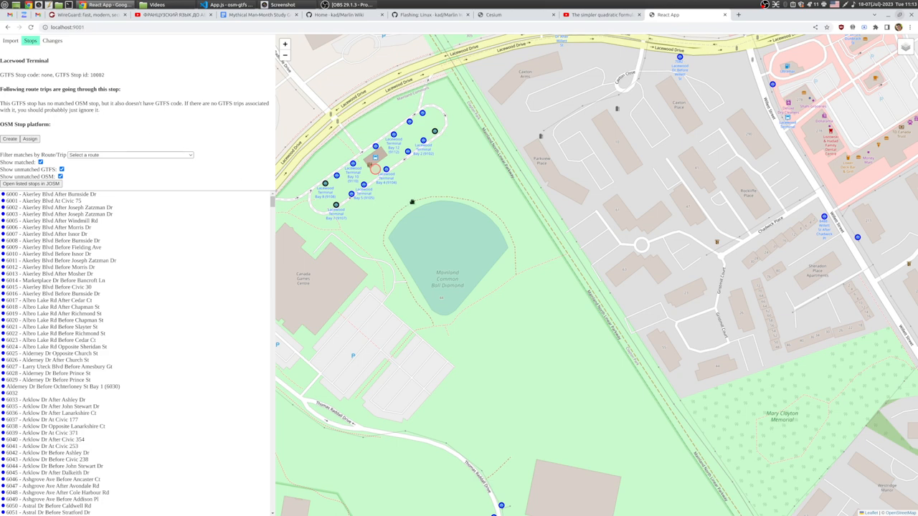
left_click_drag(390, 217, 488, 269)
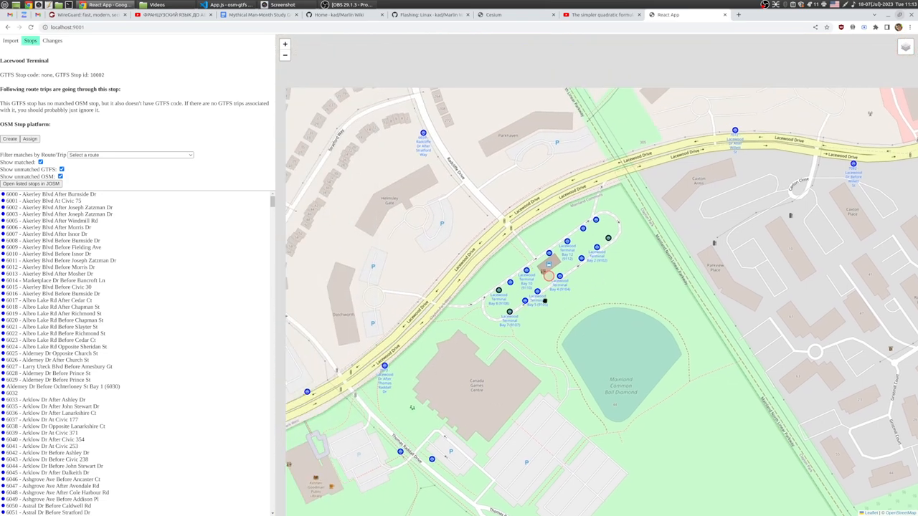
left_click_drag(491, 249, 518, 268)
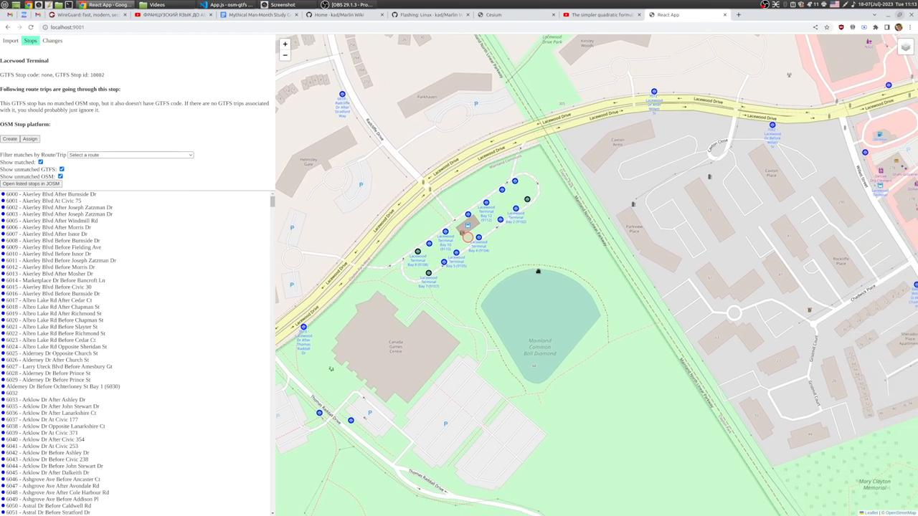
Survey the stop markers north of Lacewood Terminal towards Bedford, and examine the stops along Broad Street near Larry Uteck Boulevard.
scroll(518, 280, "down", 3)
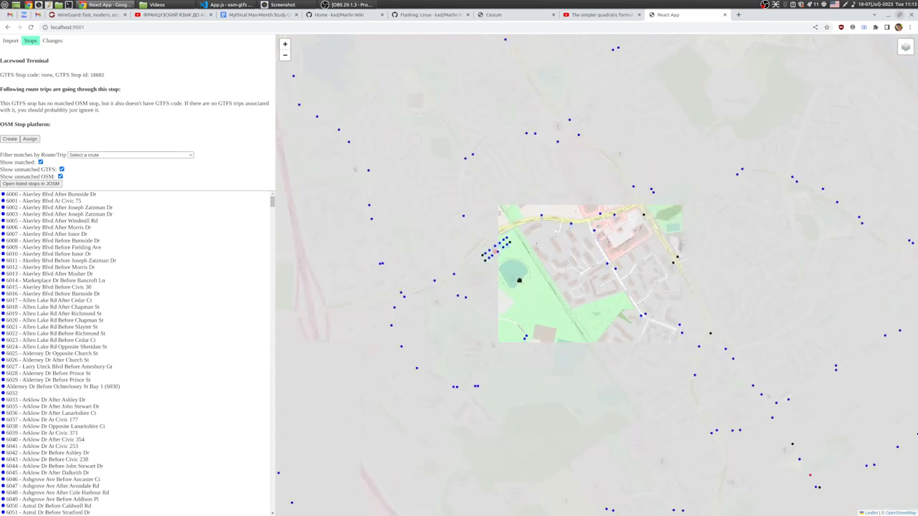
scroll(518, 280, "down", 4)
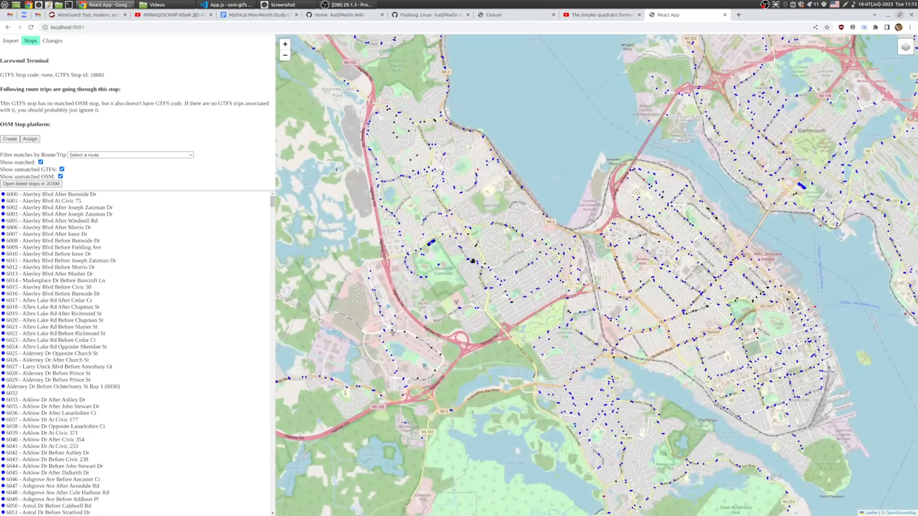
left_click_drag(542, 269, 573, 349)
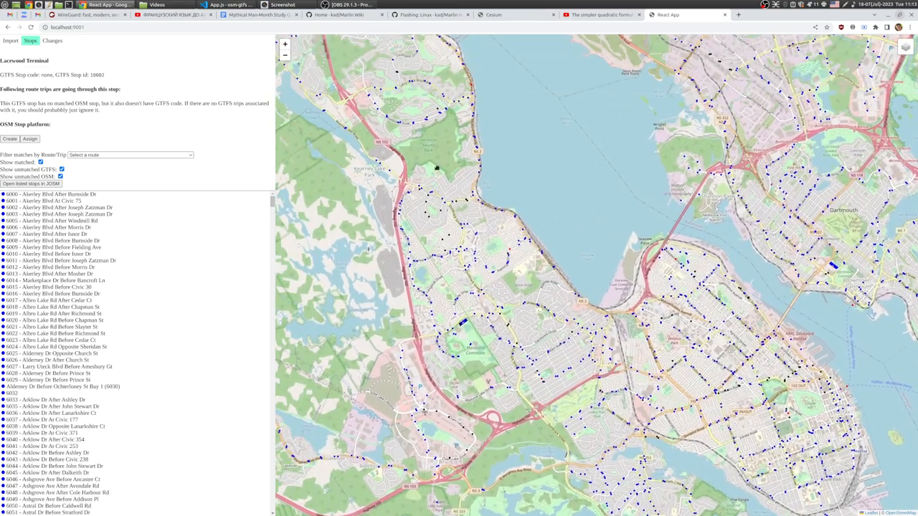
left_click_drag(437, 180, 484, 263)
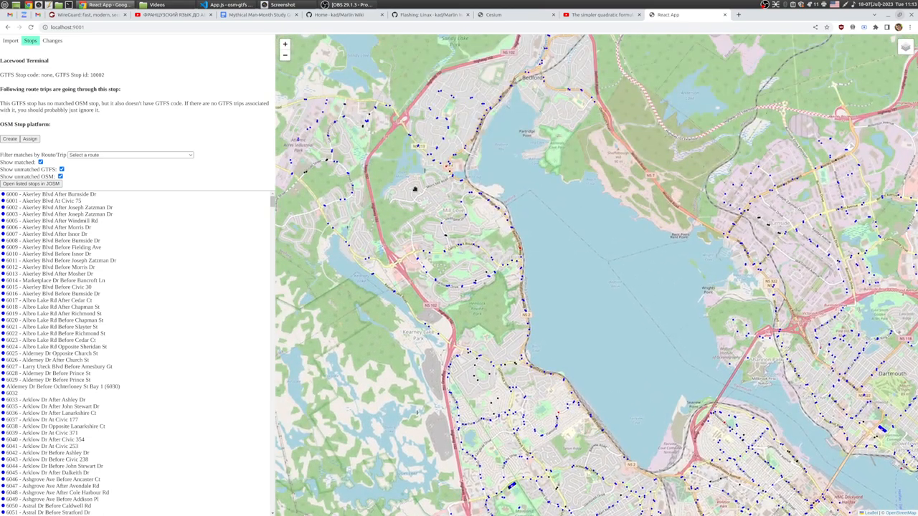
left_click_drag(415, 189, 398, 275)
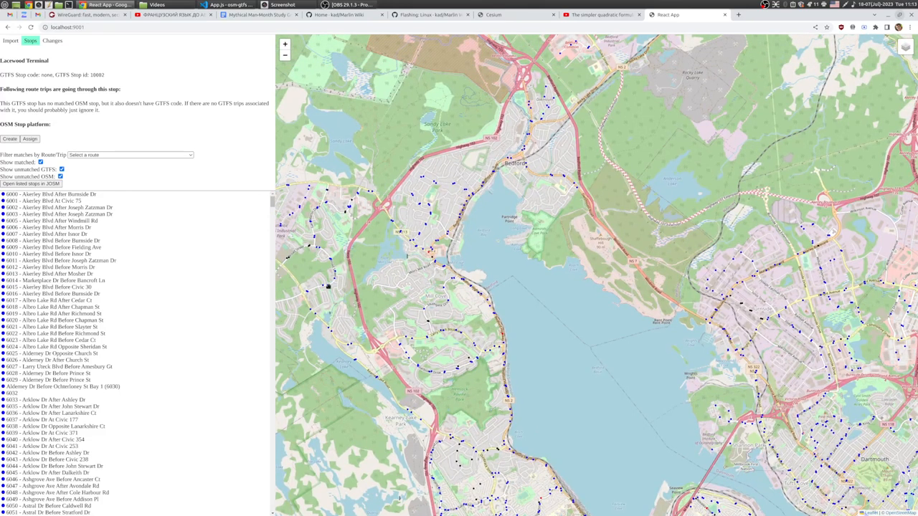
left_click_drag(326, 272, 449, 275)
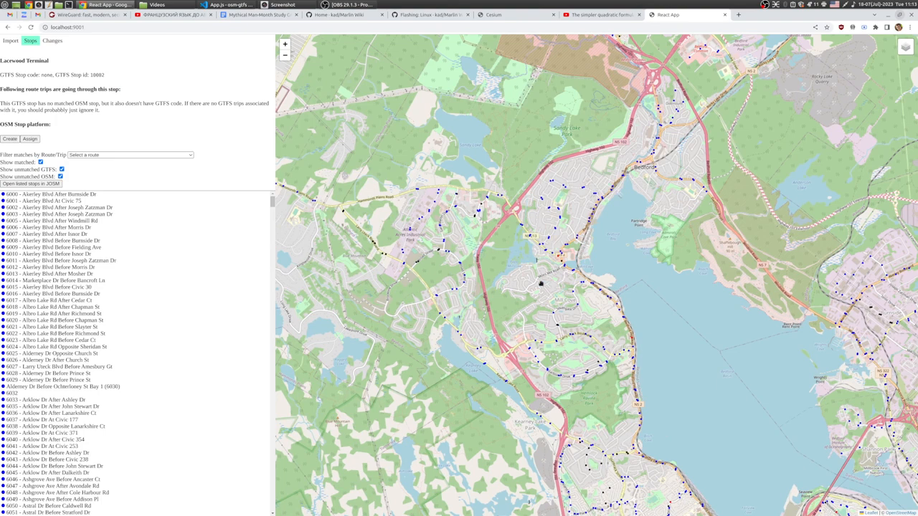
left_click_drag(542, 284, 517, 264)
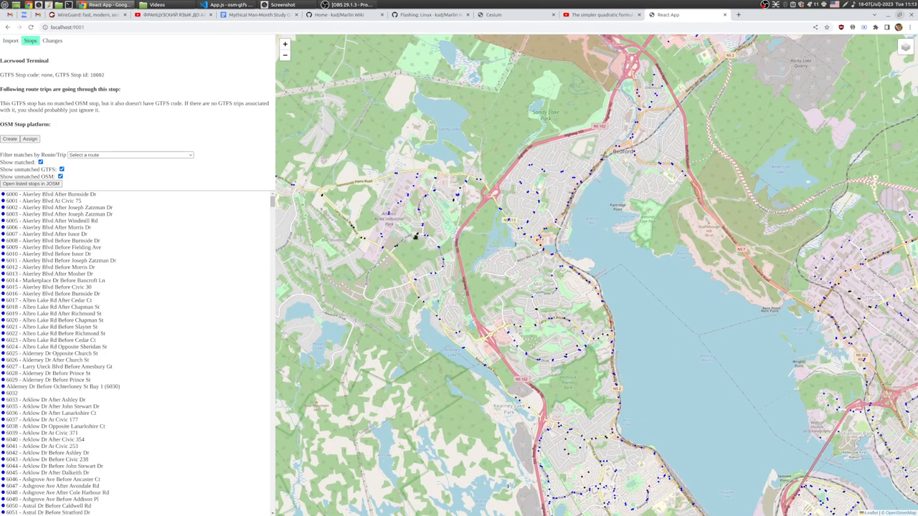
scroll(416, 237, "up", 3)
left_click_drag(395, 266, 524, 252)
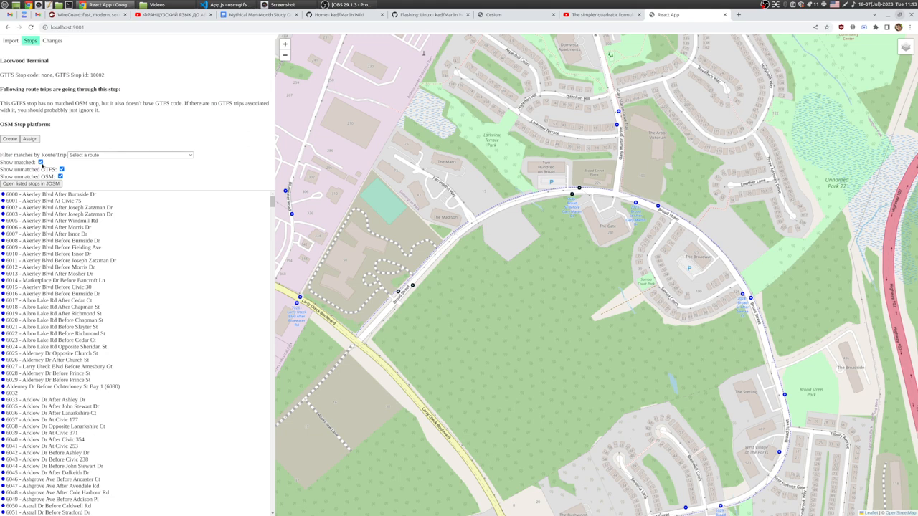
Hide the matched and unmatched GTFS stops so only unmatched OSM stops remain, and examine those around Larry Uteck Boulevard.
left_click(40, 162)
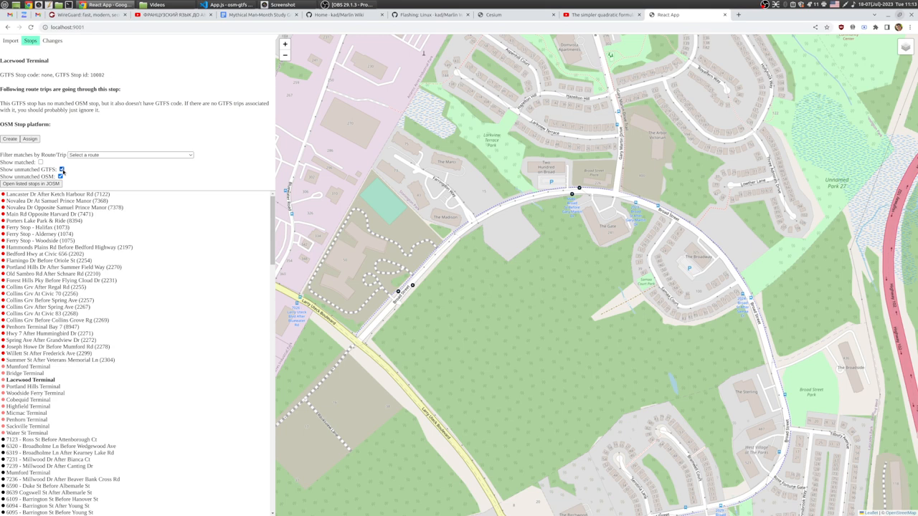
left_click(61, 169)
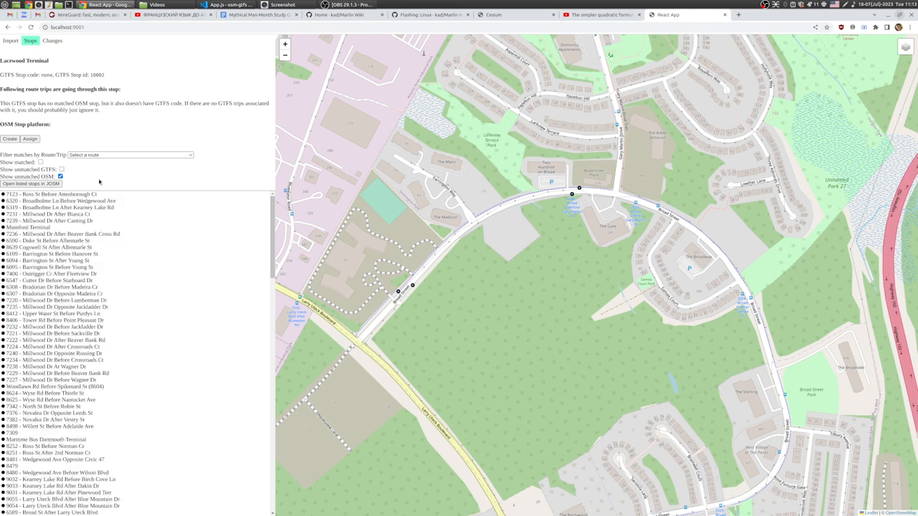
scroll(553, 222, "down", 1)
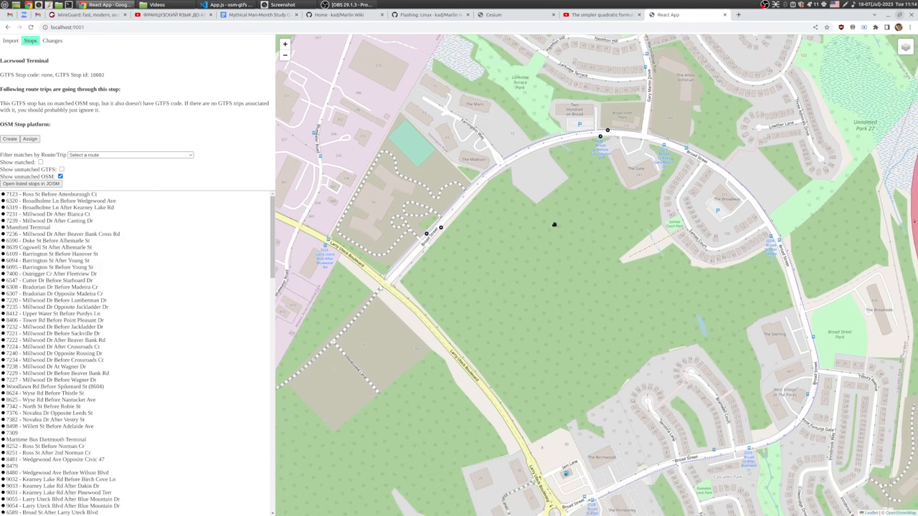
scroll(624, 240, "down", 1)
left_click_drag(604, 182, 542, 221)
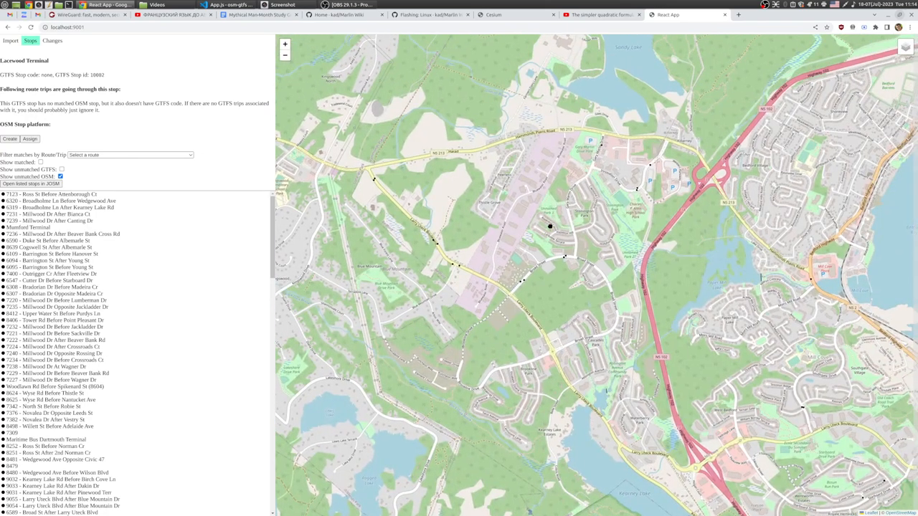
left_click_drag(589, 248, 512, 255)
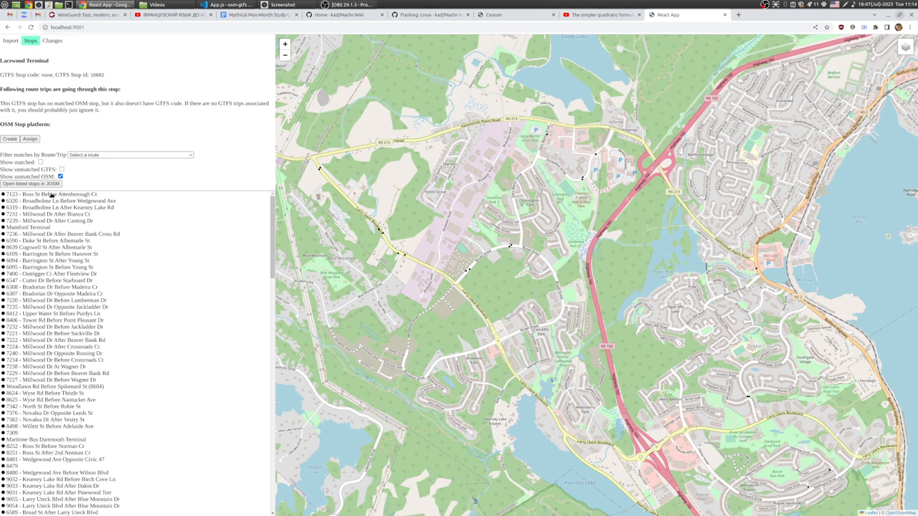
Launch JOSM and let it update its plugins.
key("super")
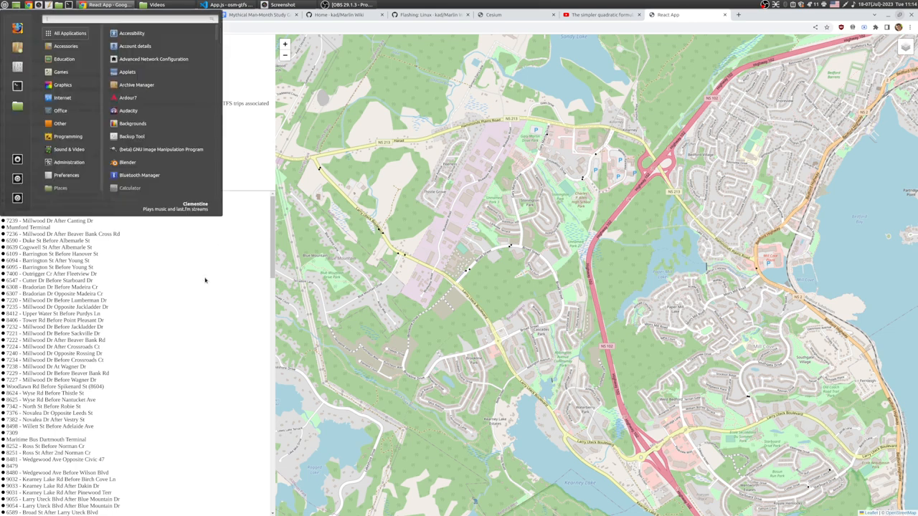
type("jos")
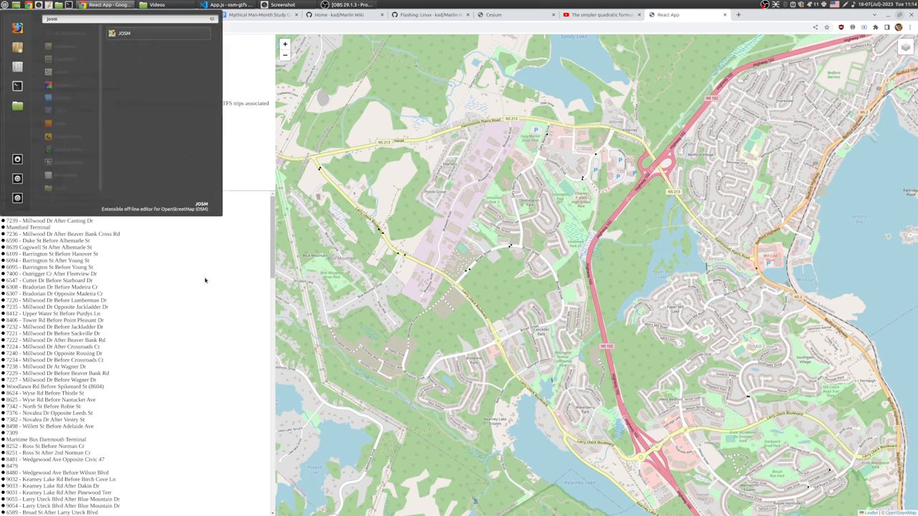
type("m")
key("Return")
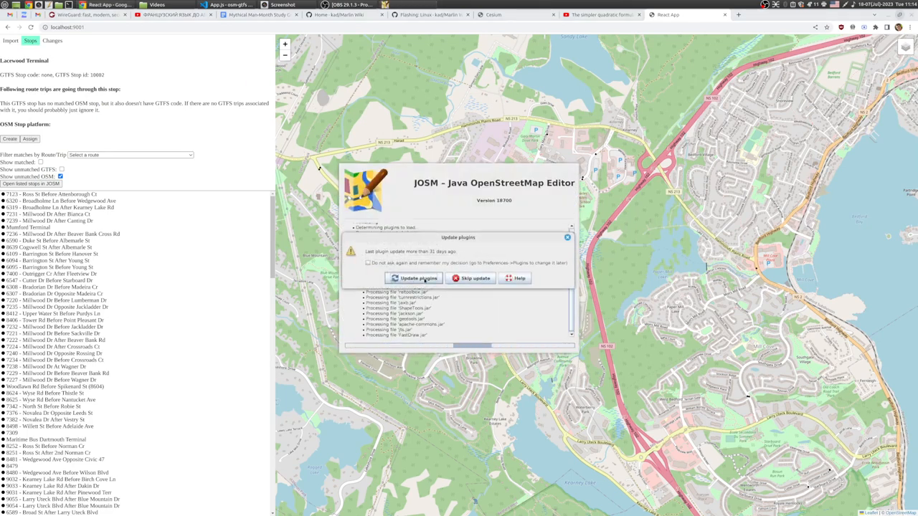
left_click(423, 281)
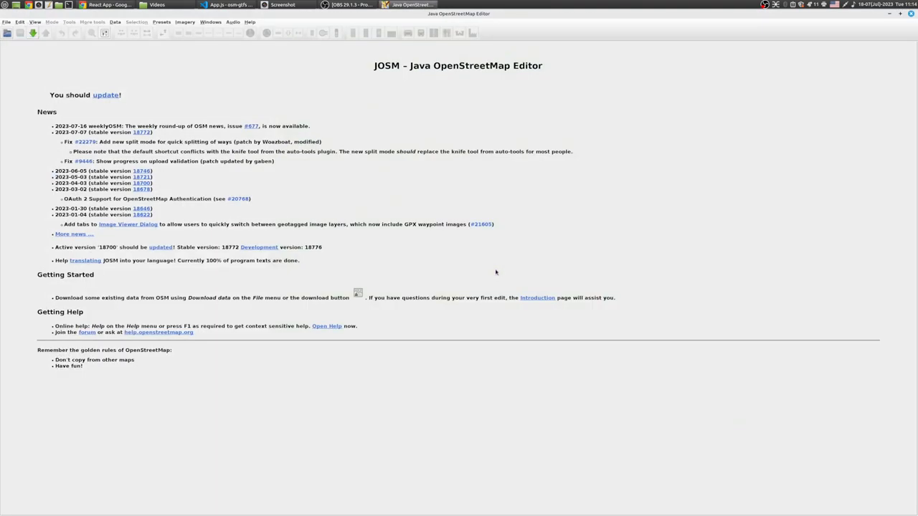
Open the web app's listed unmatched OSM stops in JOSM and add the OpenStreetMap Carto (Standard) background.
left_click(101, 5)
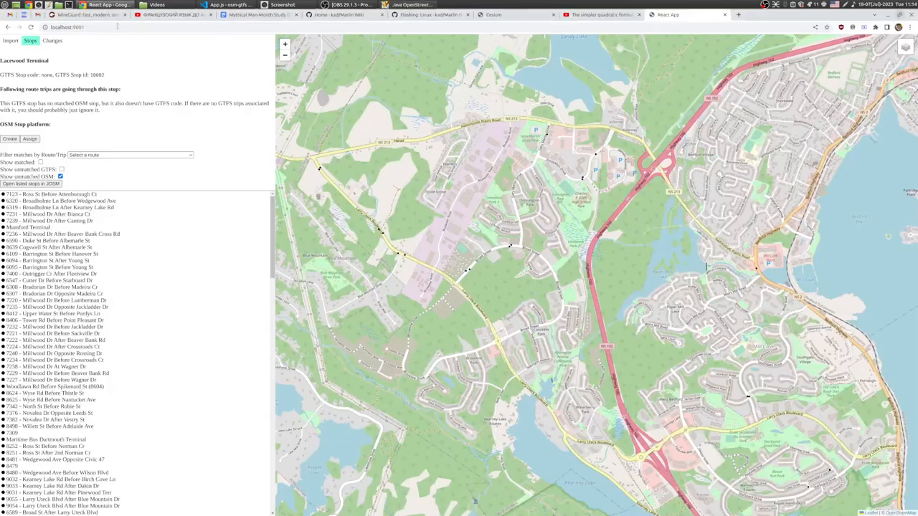
left_click(32, 184)
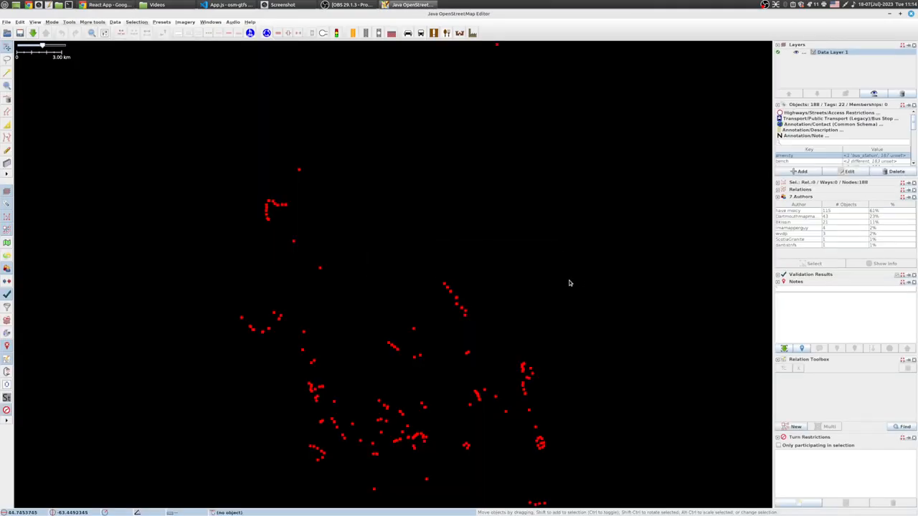
left_click_drag(405, 260, 418, 234)
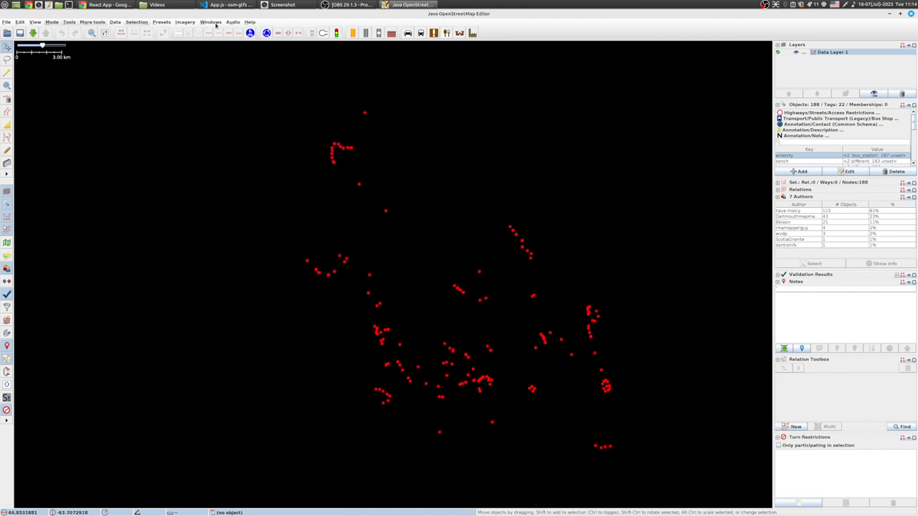
left_click(184, 22)
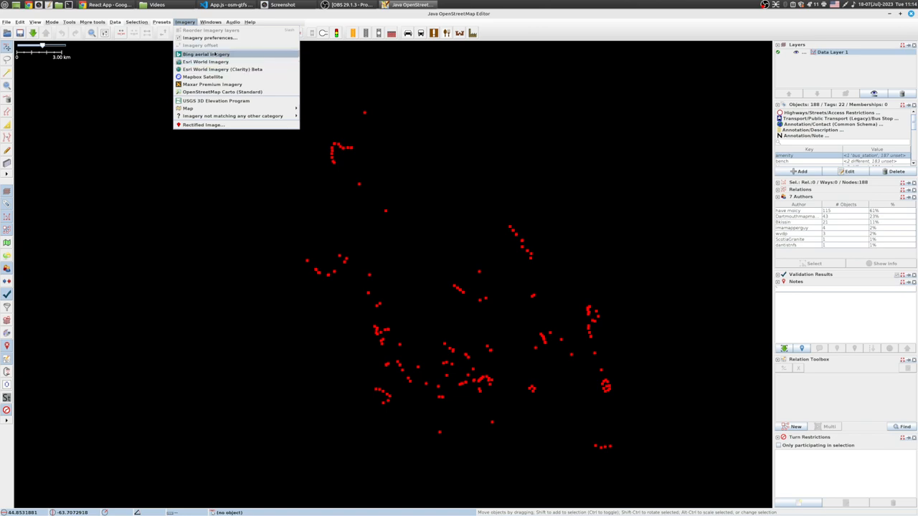
key("Return")
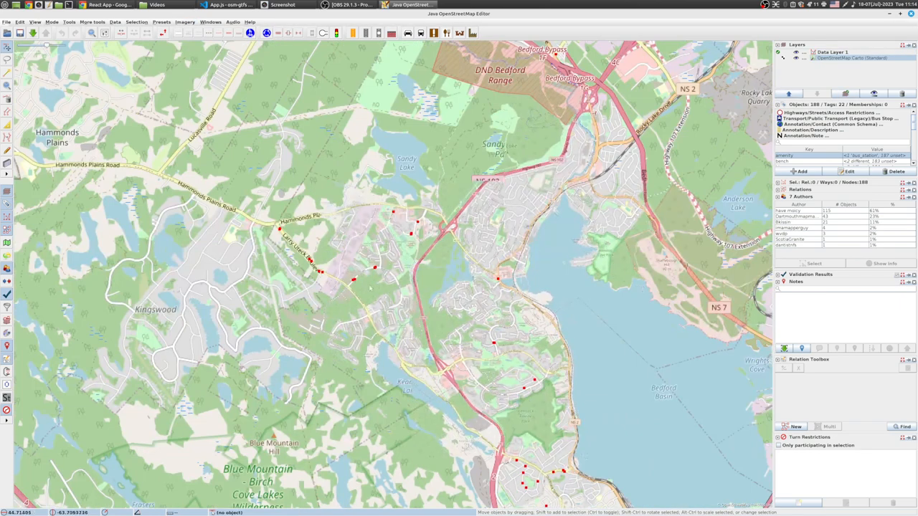
Select the four unmatched bus stops on Broad Street near Larry Uteck Boulevard.
scroll(365, 270, "up", 2)
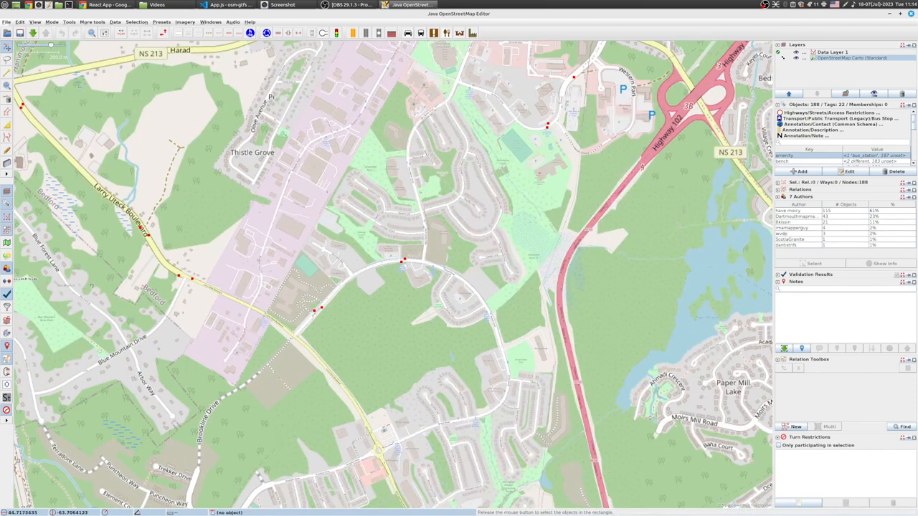
left_click_drag(421, 237, 290, 334)
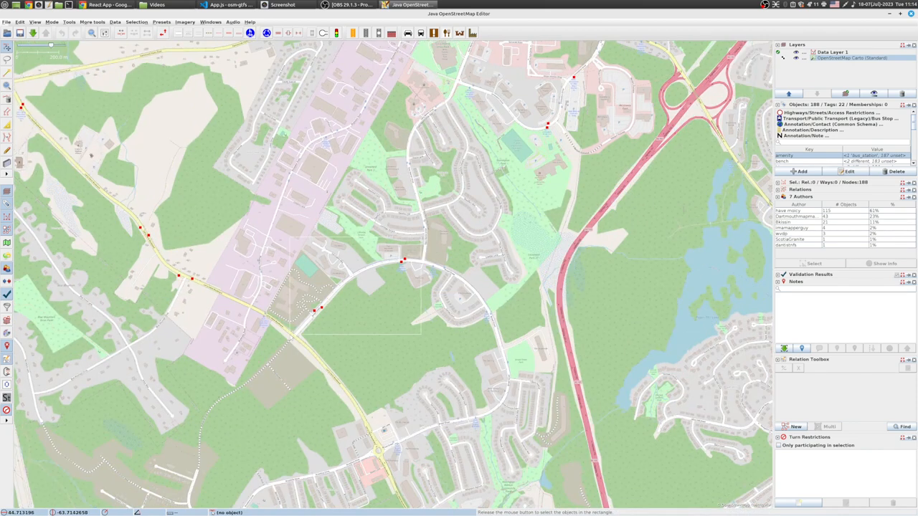
left_click(375, 318)
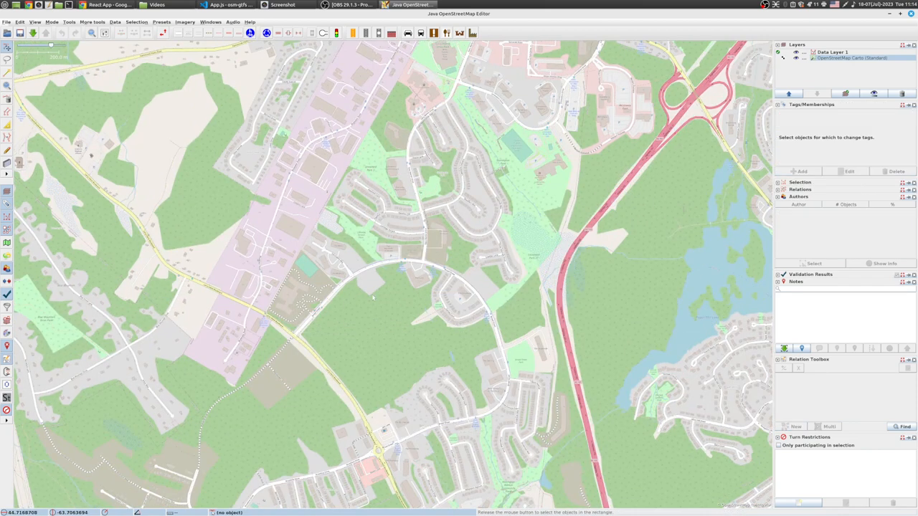
left_click_drag(299, 250, 413, 310)
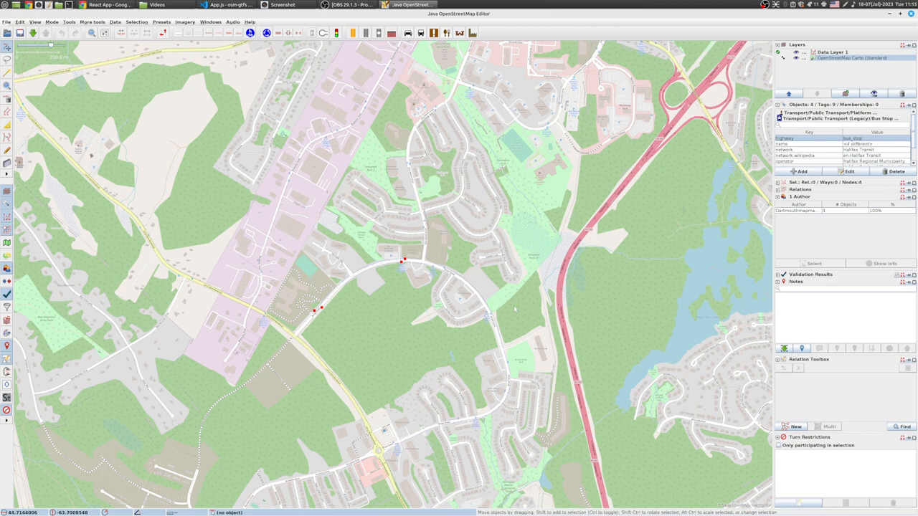
key("Delete")
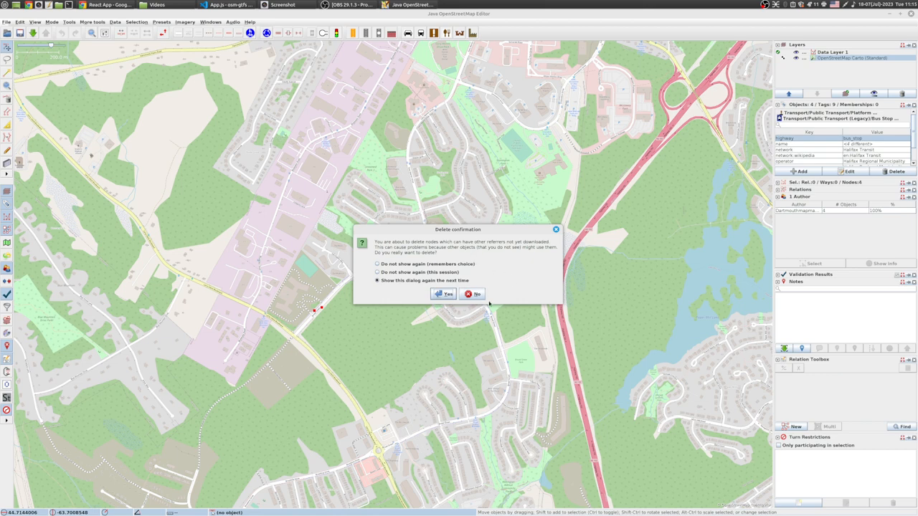
left_click(476, 293)
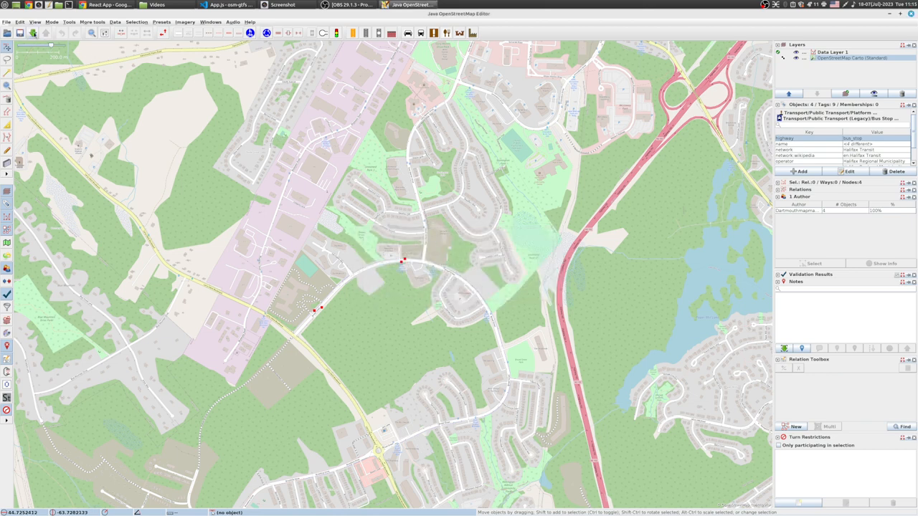
left_click(6, 22)
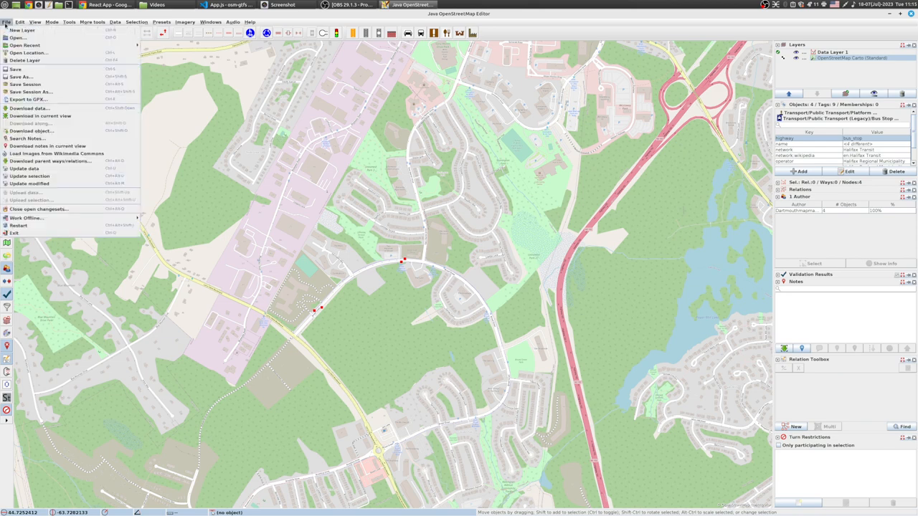
left_click(68, 132)
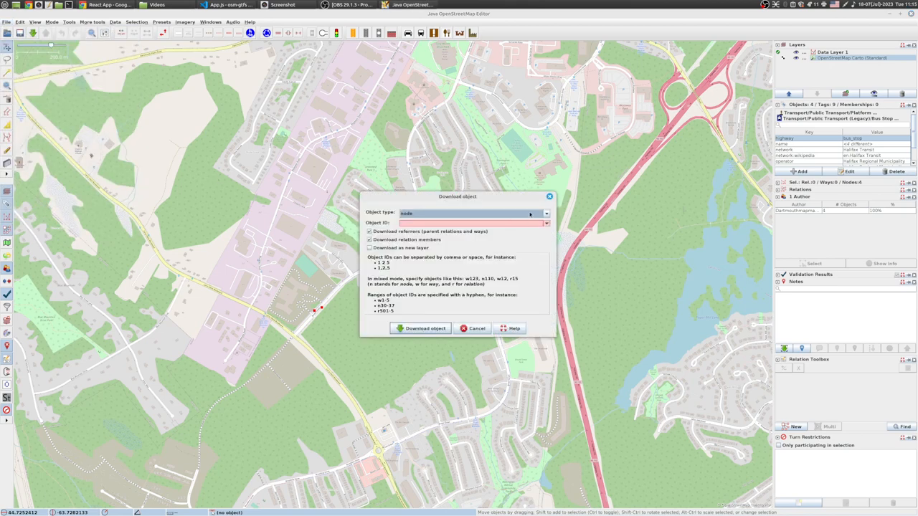
left_click(475, 328)
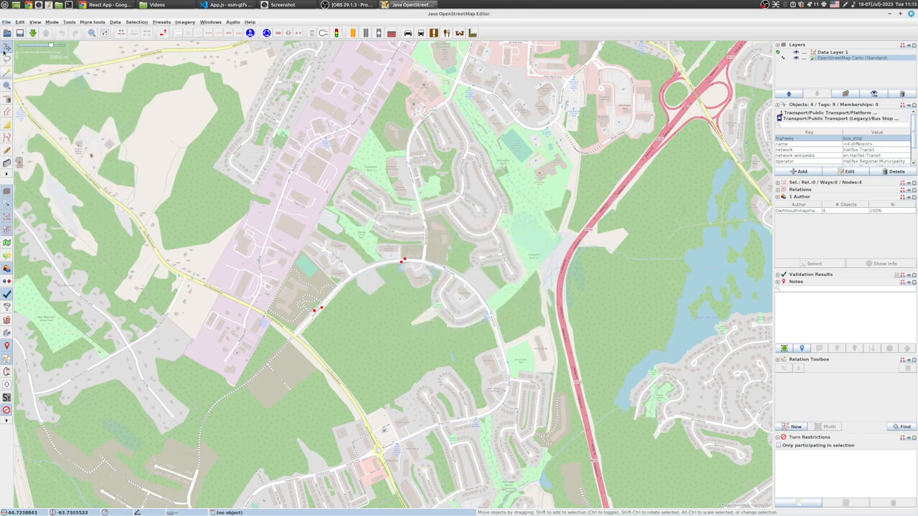
Download the parent ways and relations of the four selected Broad Street stops, and delete these stops.
left_click(6, 22)
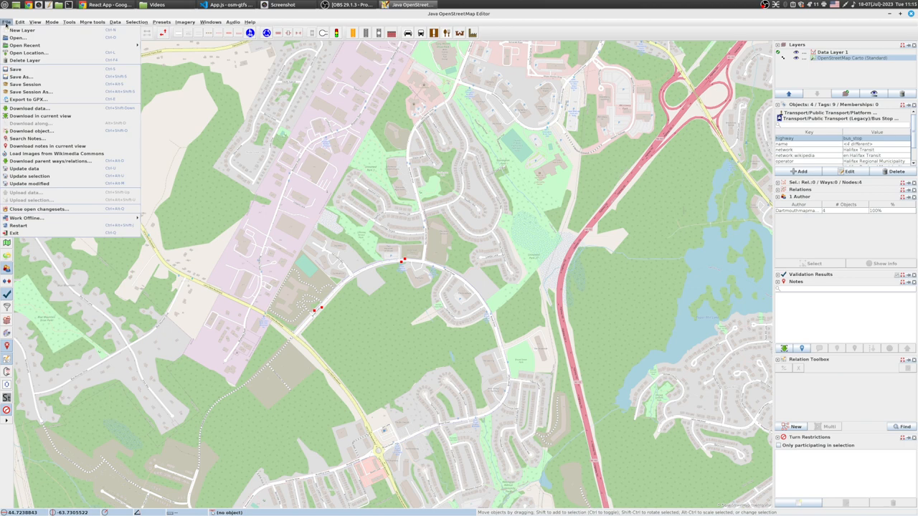
left_click(51, 161)
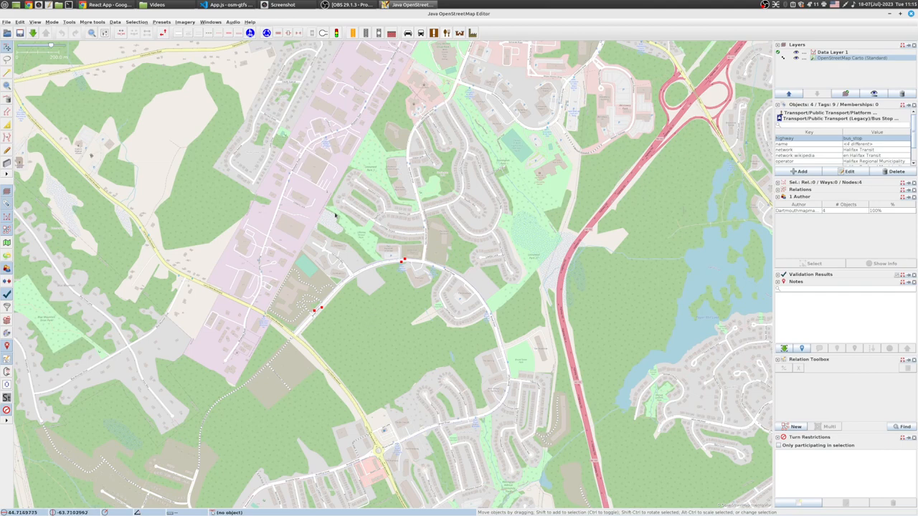
left_click_drag(444, 237, 315, 320)
key("Delete")
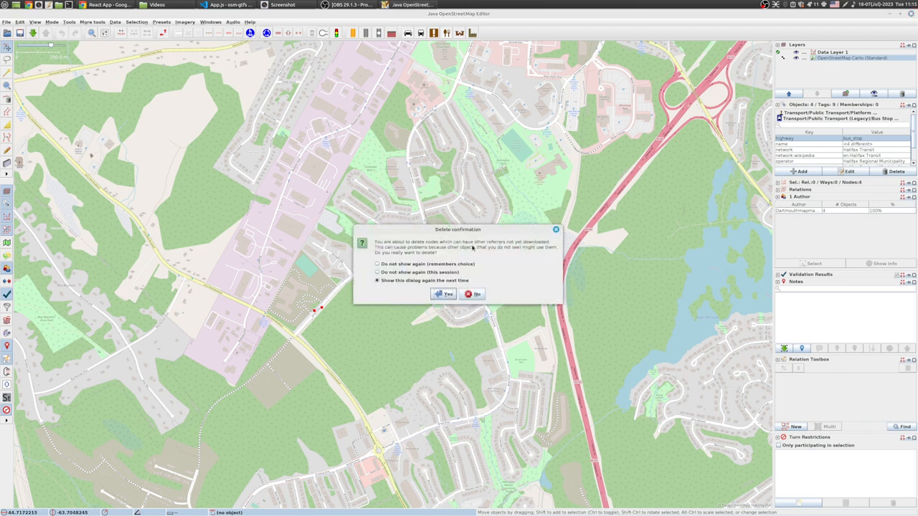
left_click(439, 294)
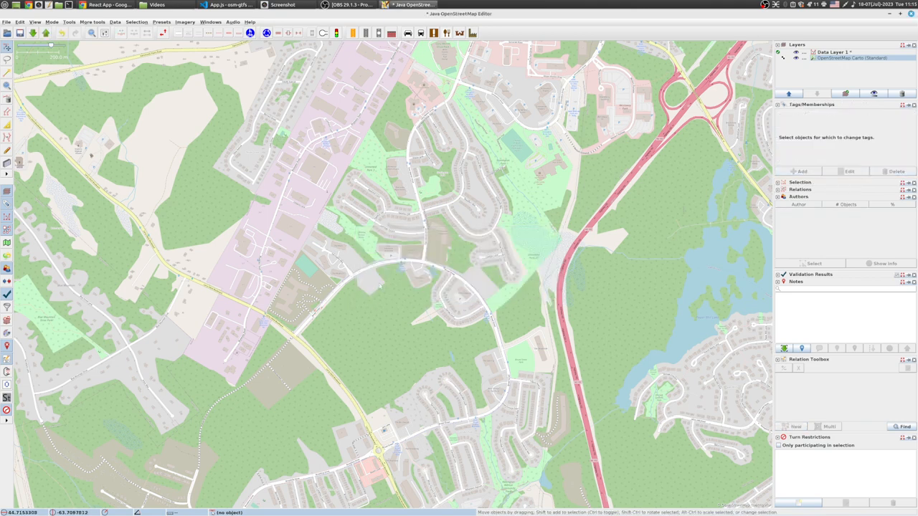
Start uploading the four stop deletions to OpenStreetMap with the changeset comment "Delete outdated stops".
left_click(45, 33)
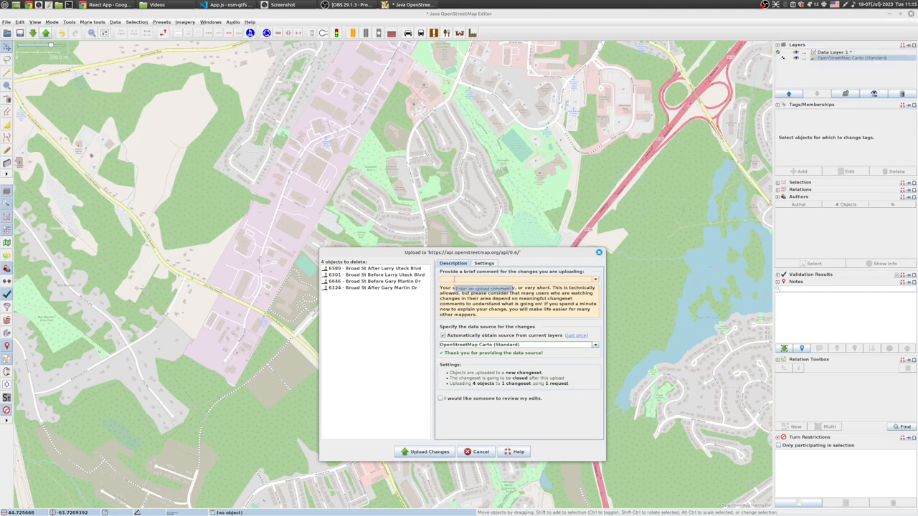
type("Delete non")
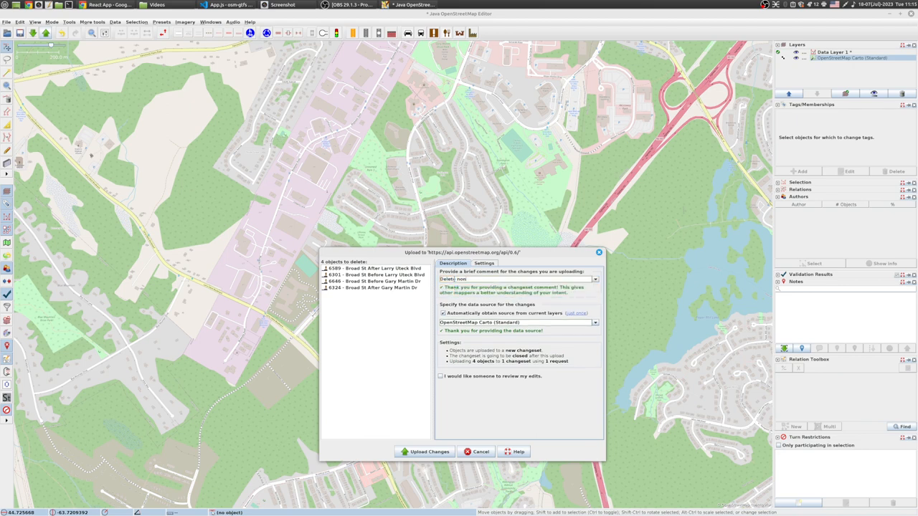
key("BackSpace")
key("BackSpace")
key("BackSpace")
key("BackSpace")
type("o")
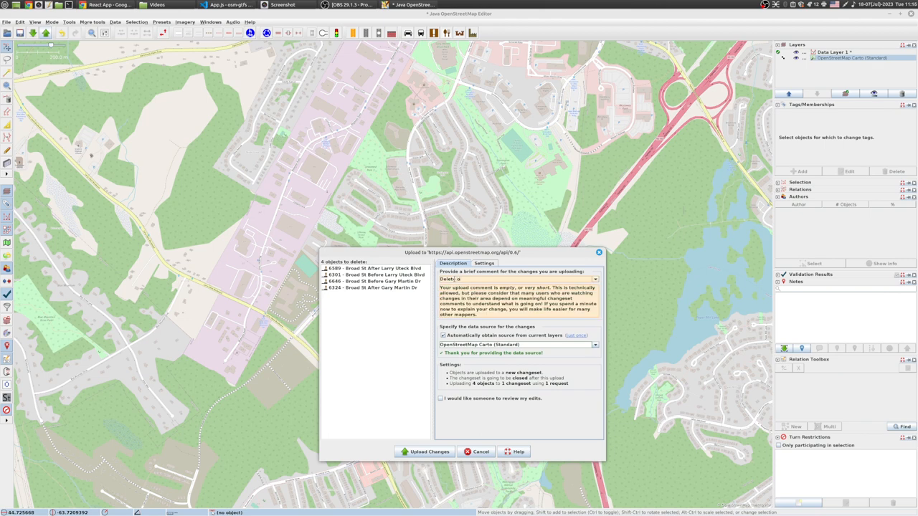
type("utdated")
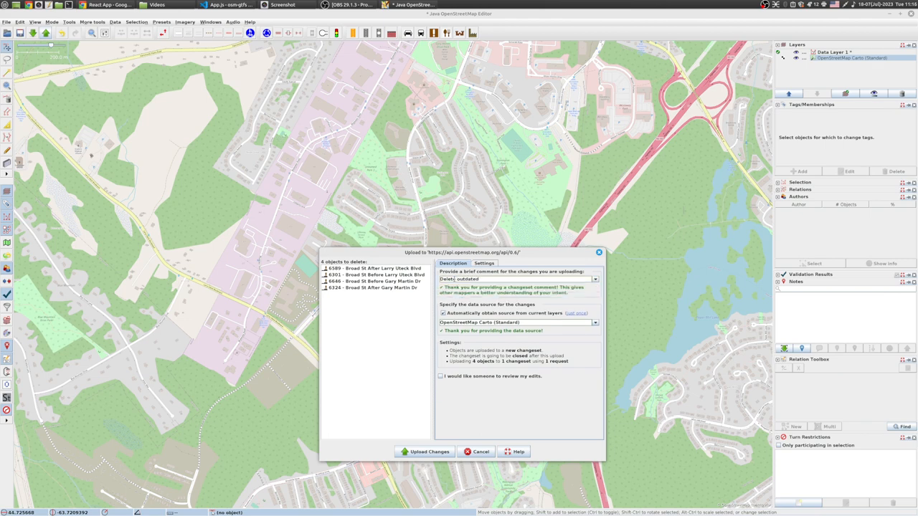
type(" stops")
Replace the changeset's data source with "Halifax GTFS data, survey" and upload the changes.
left_click(532, 322)
left_click(548, 322)
left_click_drag(535, 323, 407, 320)
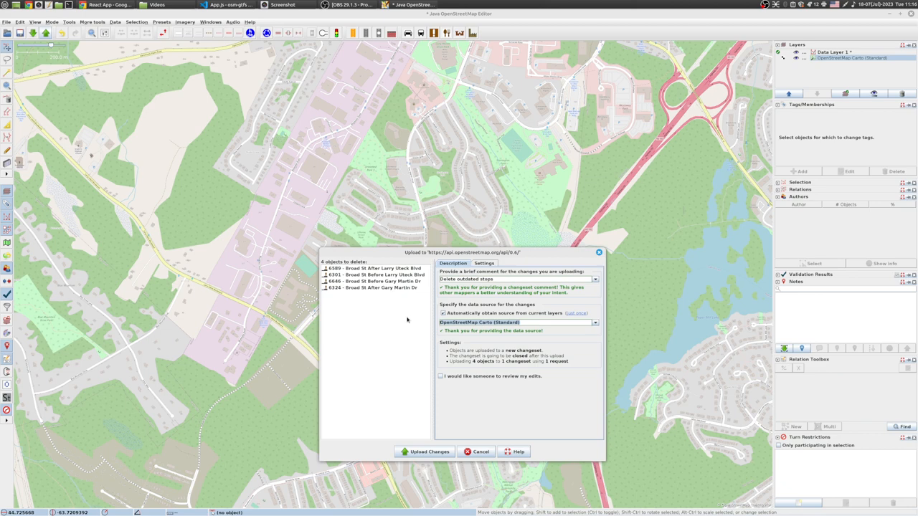
type("Halifax GTFS data, survey")
left_click(425, 451)
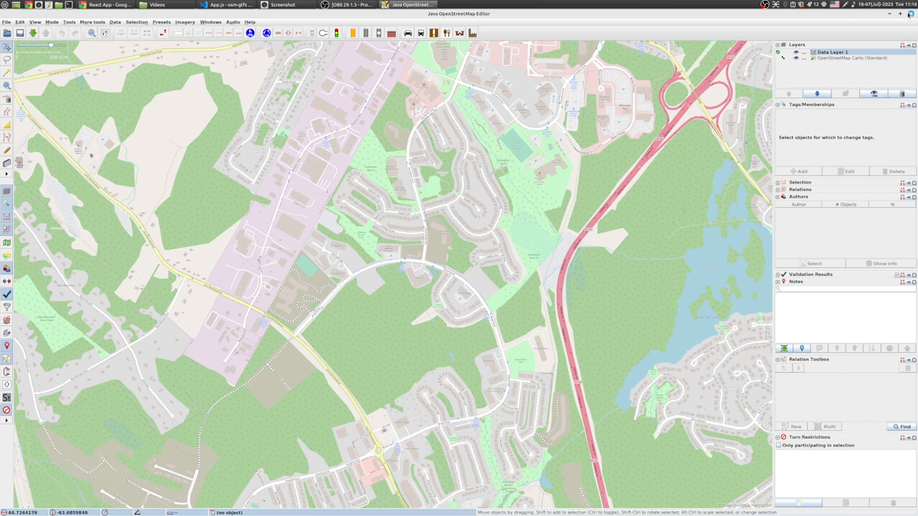
Remove the OpenStreetMap Carto (Standard) background and Data Layer 1 from the session.
left_click(838, 57)
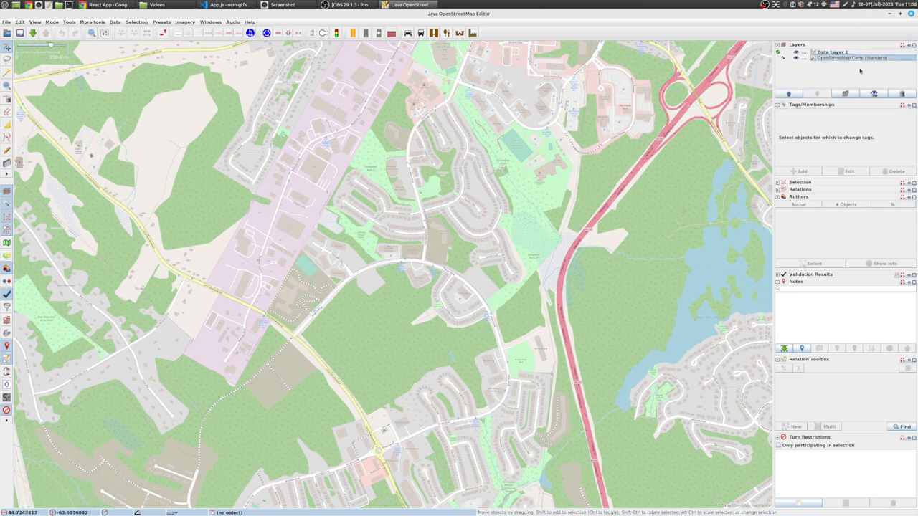
key("Delete")
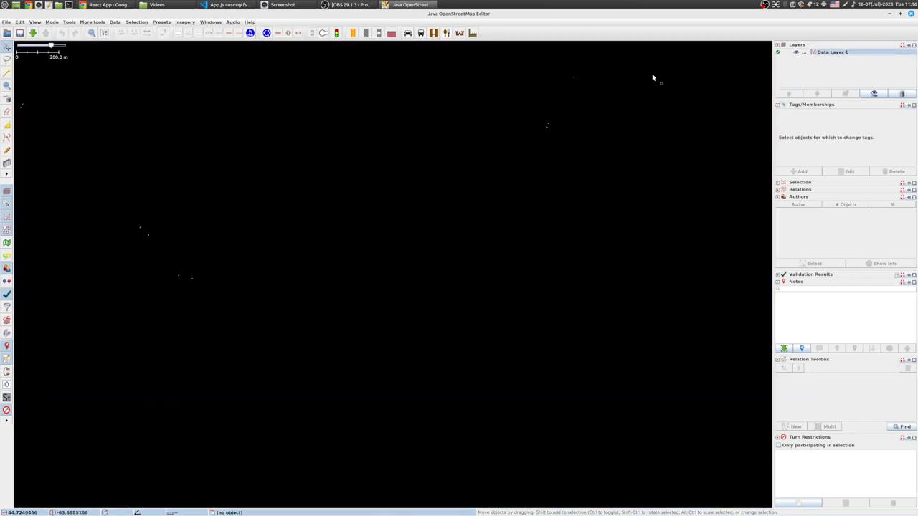
left_click(903, 94)
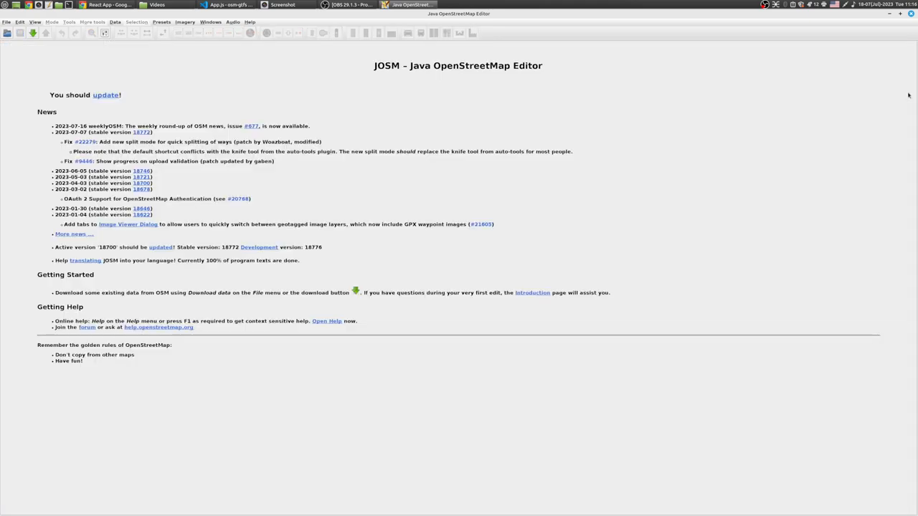
Switch to the stop-matching web app in the browser and list only the unmatched GTFS stops.
left_click(120, 5)
left_click_drag(499, 221, 481, 244)
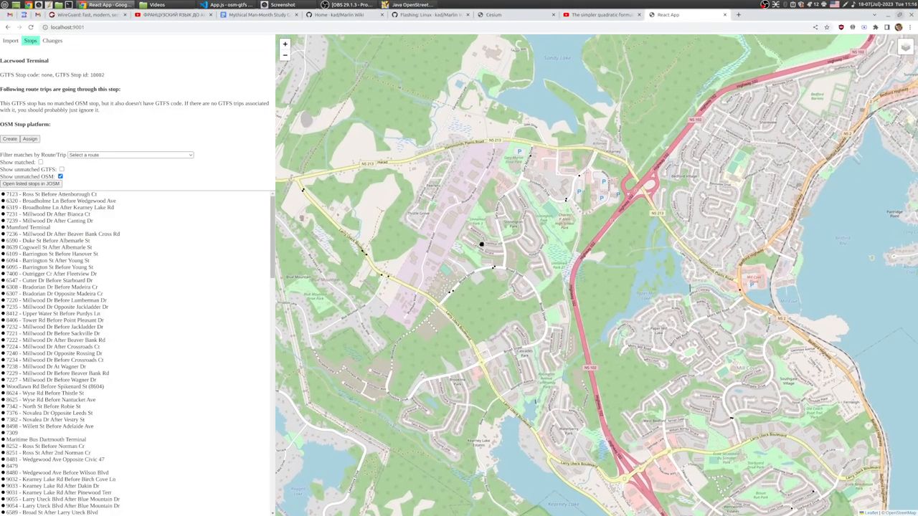
left_click_drag(669, 352, 596, 301)
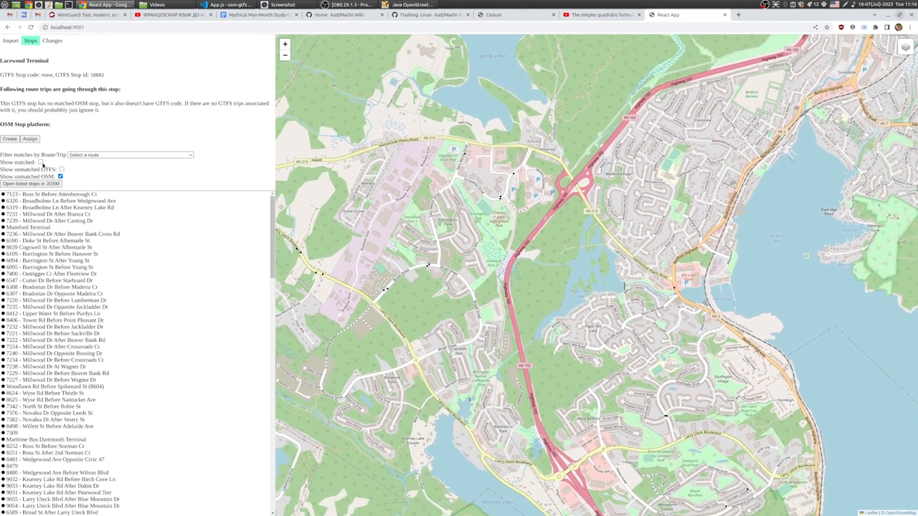
left_click(41, 162)
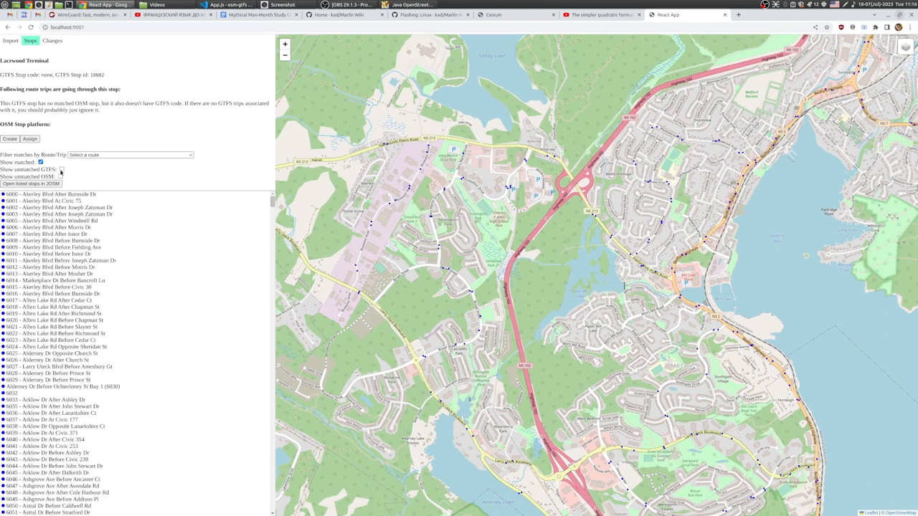
left_click(61, 169)
left_click(41, 162)
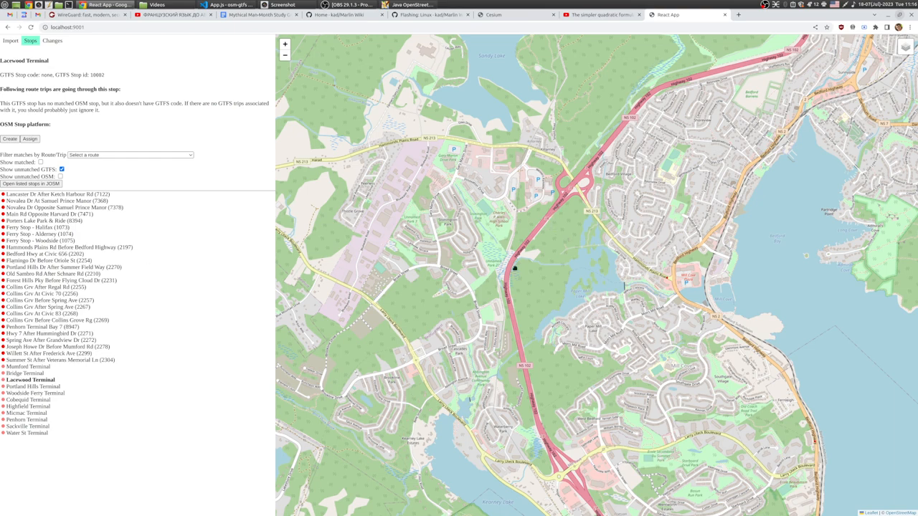
Examine the unmatched GTFS stop Hammonds Plains Rd Before Bedford Highway (2197) and follow its 91 MUMFORD TERMINAL trip on the map.
scroll(667, 287, "up", 5)
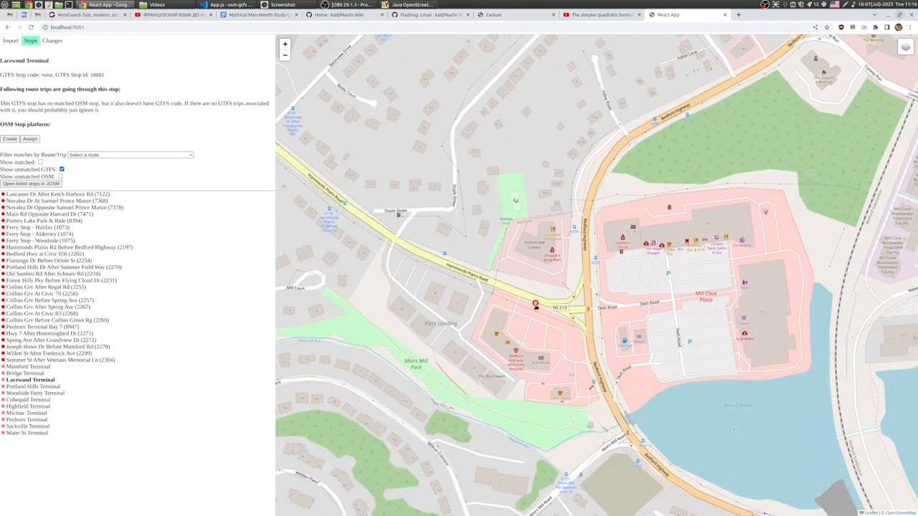
left_click(535, 305)
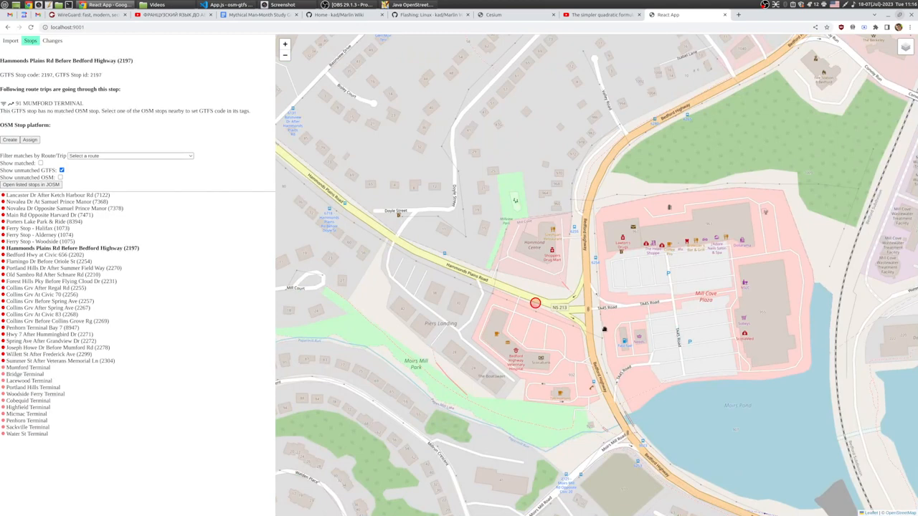
left_click(10, 104)
left_click_drag(553, 360, 437, 248)
left_click_drag(682, 390, 650, 338)
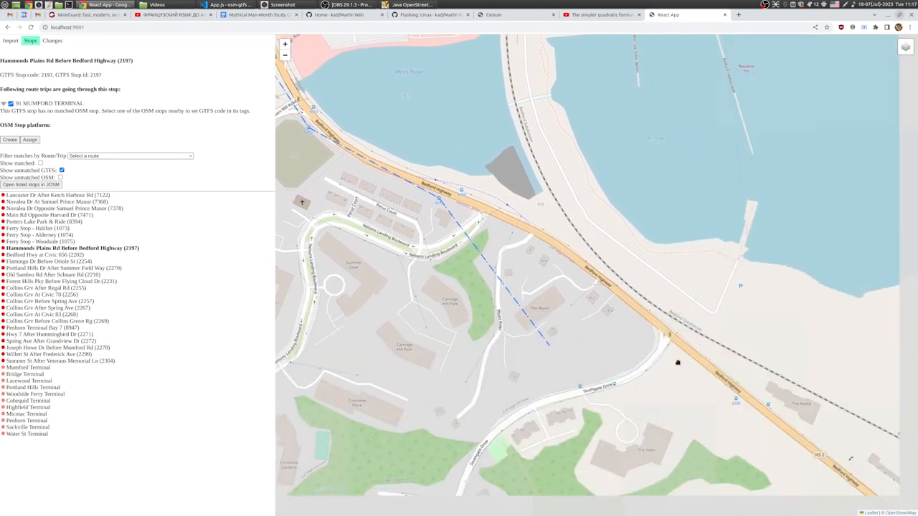
scroll(622, 341, "down", 4)
left_click_drag(703, 412, 638, 272)
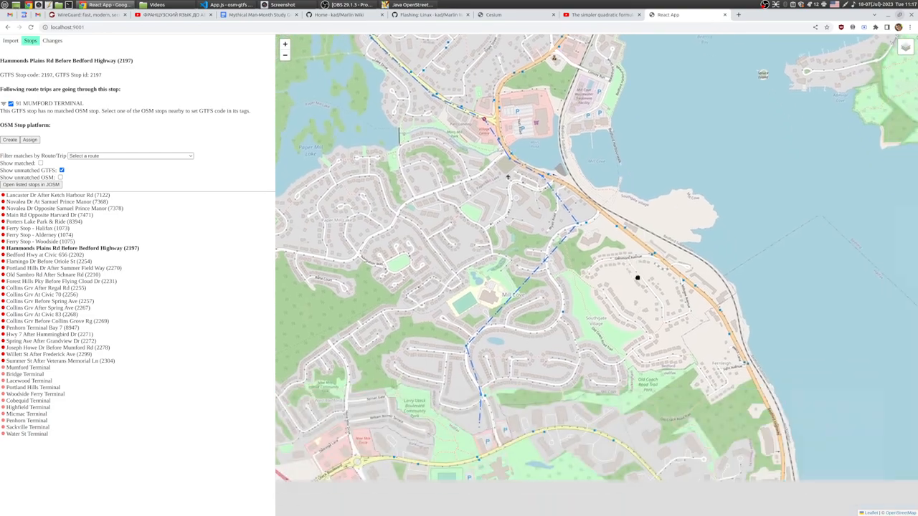
scroll(636, 281, "up", 1)
scroll(637, 281, "down", 2)
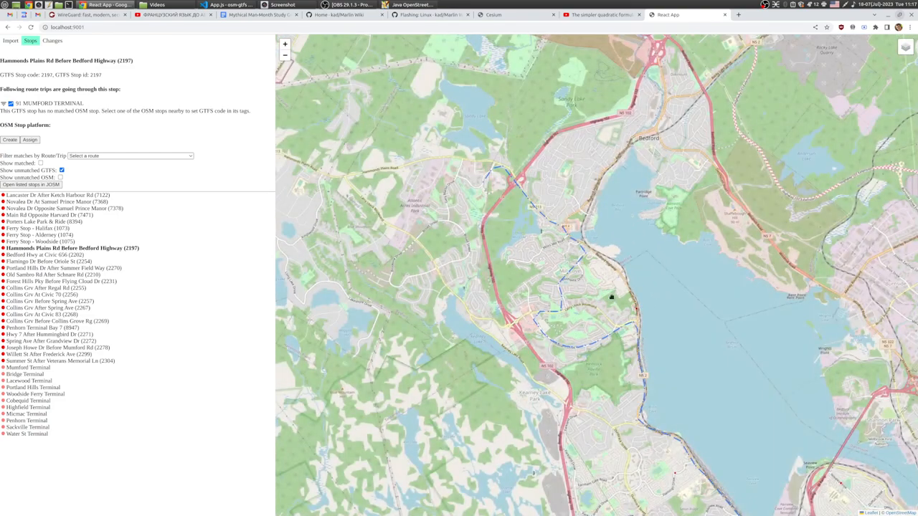
Examine the unmatched GTFS stop Bedford Hwy at Civic 656 (2202), showing its route 8 and route 93 trips on the map.
scroll(629, 305, "up", 2)
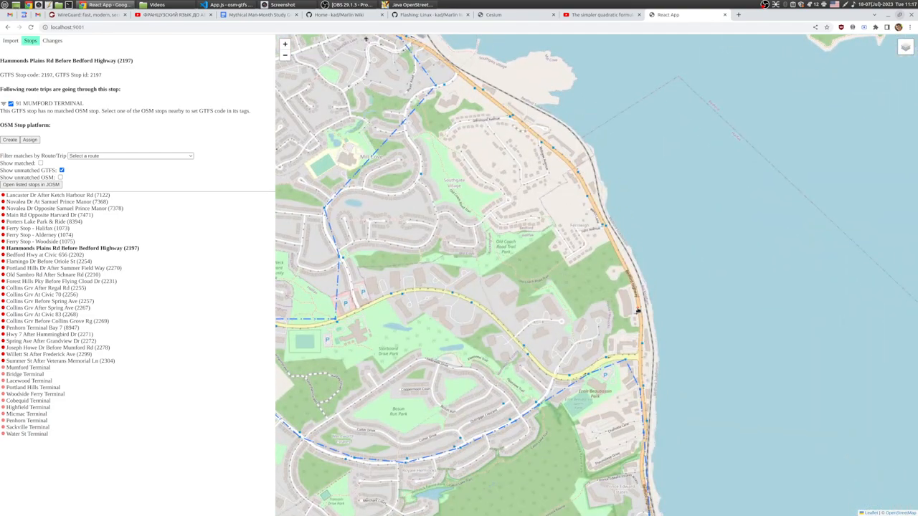
left_click(637, 309)
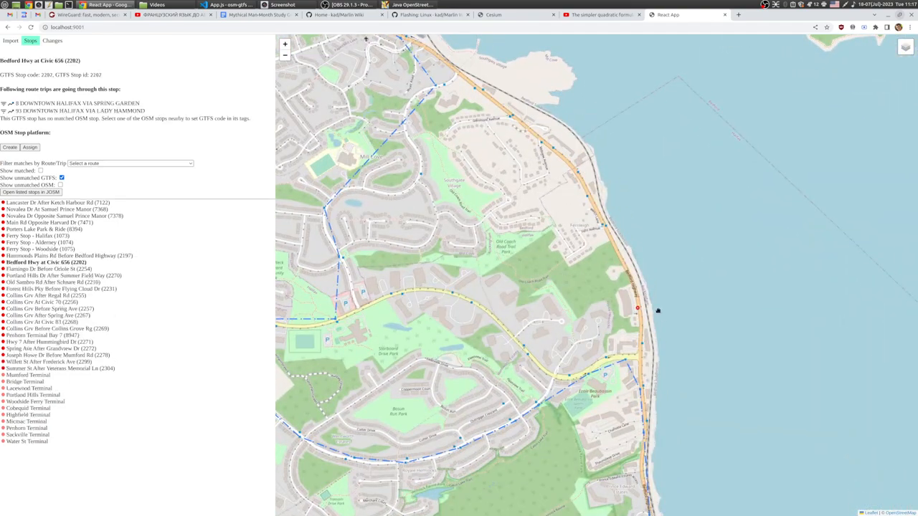
left_click(10, 104)
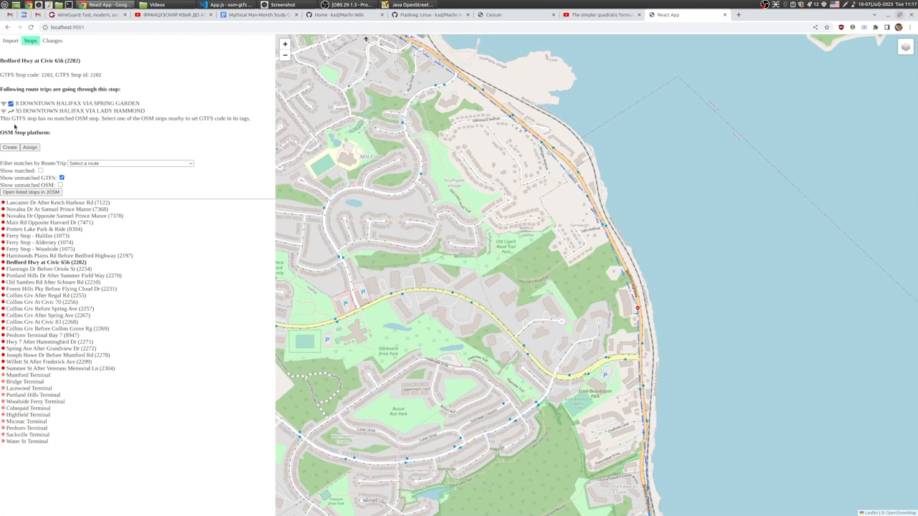
left_click(11, 111)
scroll(608, 346, "down", 3)
scroll(571, 287, "up", 1)
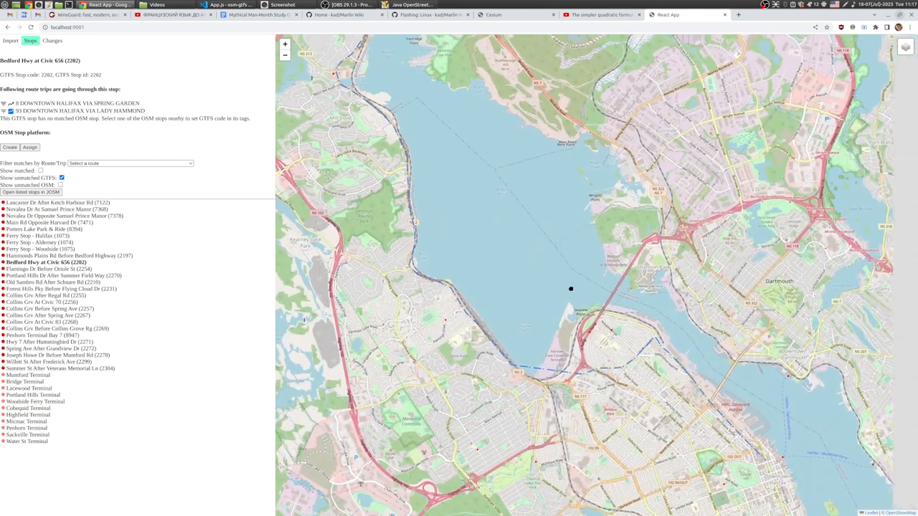
Examine the unmatched GTFS stop Flamingo Dr Before Oriole St (2254) along its route 39 LACEWOOD TERMINAL VIA MACKAY BRIDGE trip.
scroll(440, 311, "up", 2)
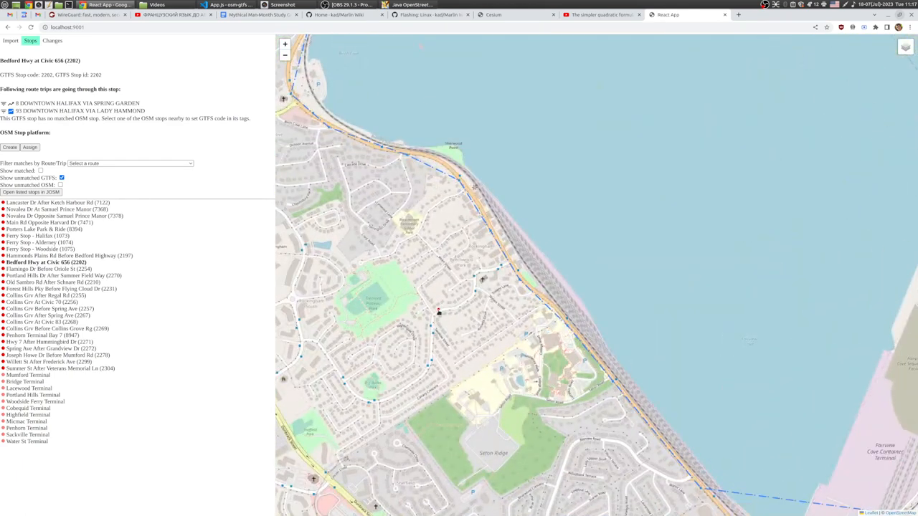
left_click(440, 310)
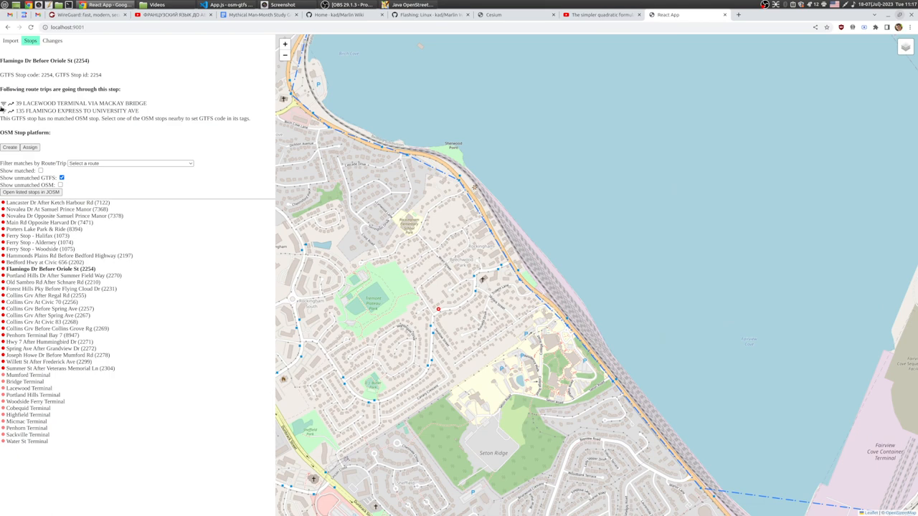
left_click(10, 104)
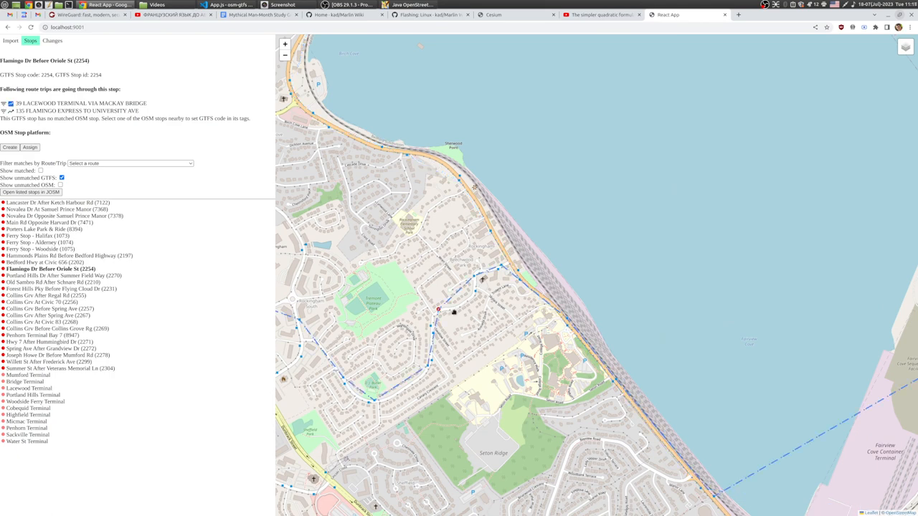
scroll(452, 305, "up", 3)
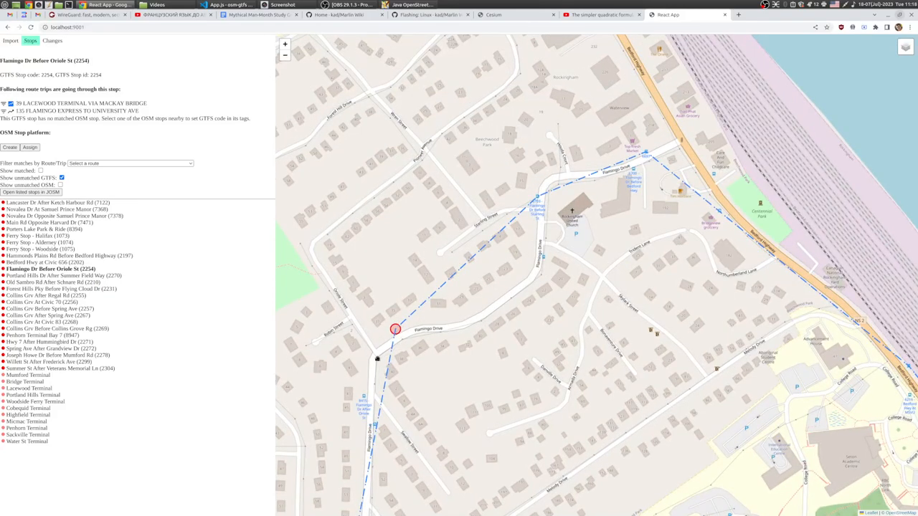
left_click_drag(364, 360, 361, 221)
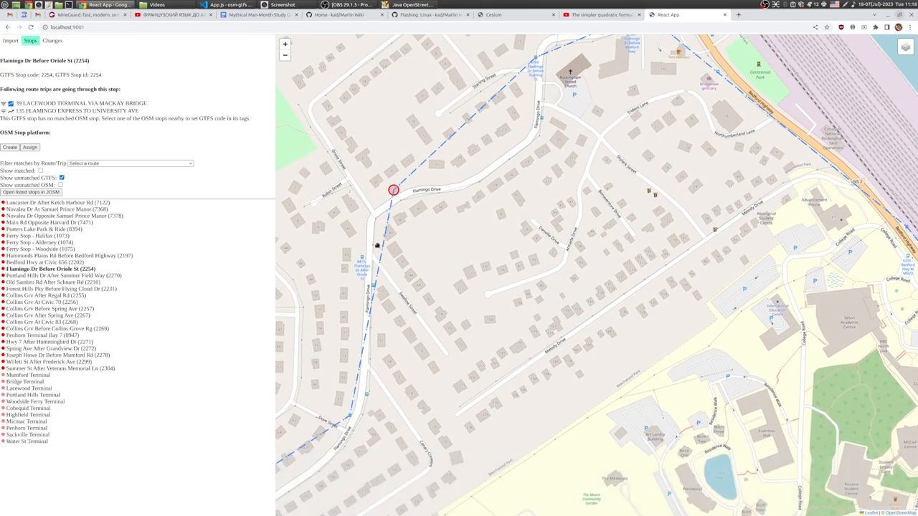
Examine the unmatched GTFS stop Joseph Howe Dr Before Mumford Rd (2278) along its route 2 WATER ST TERMINAL VIA NORTH trip.
scroll(530, 322, "down", 5)
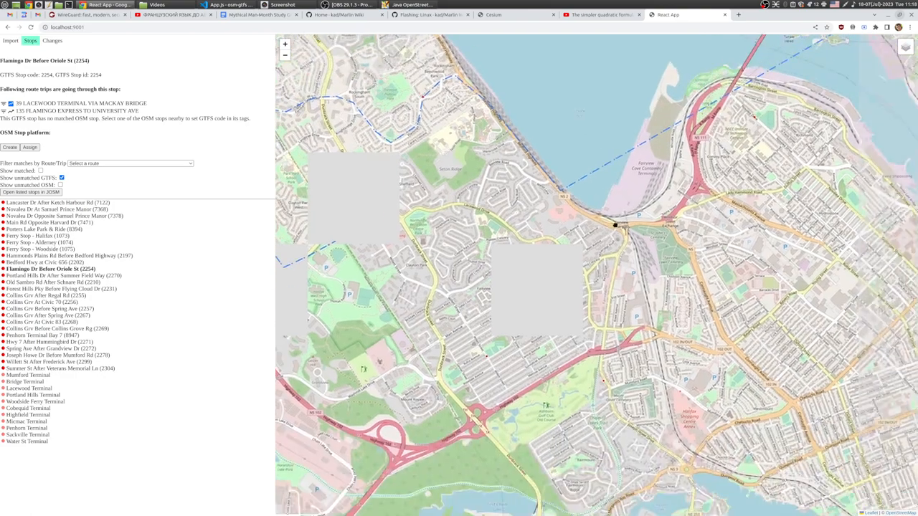
left_click_drag(615, 226, 567, 342)
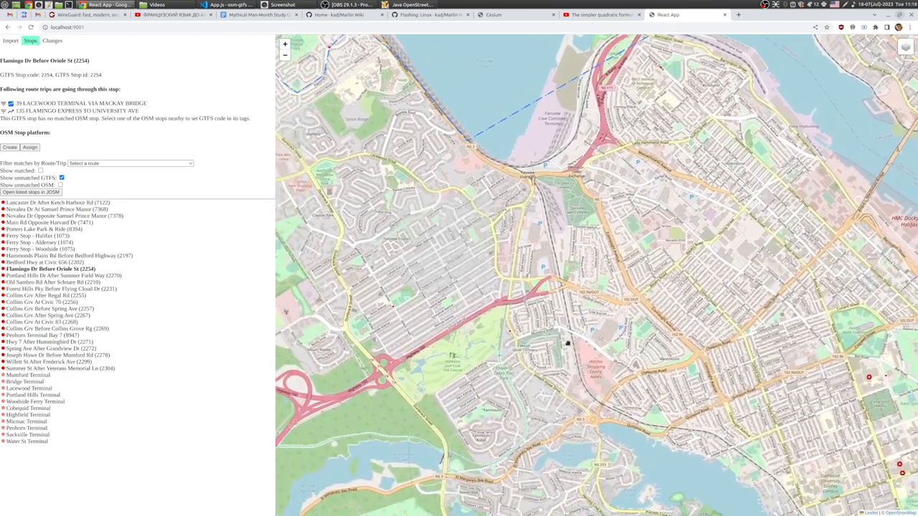
scroll(506, 329, "up", 3)
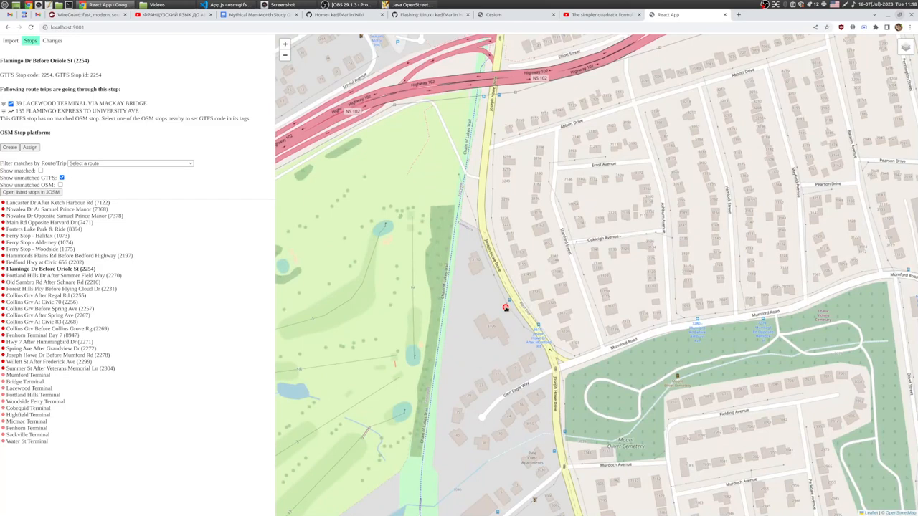
left_click(506, 307)
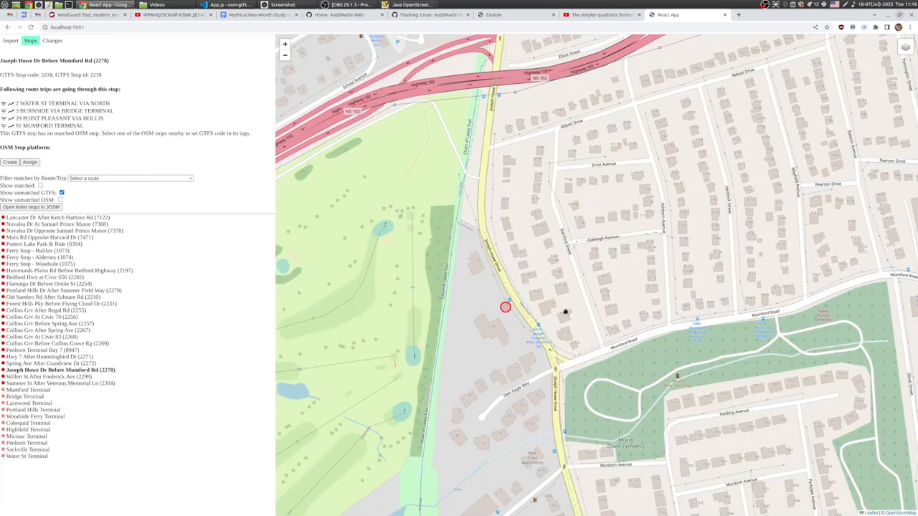
left_click(11, 104)
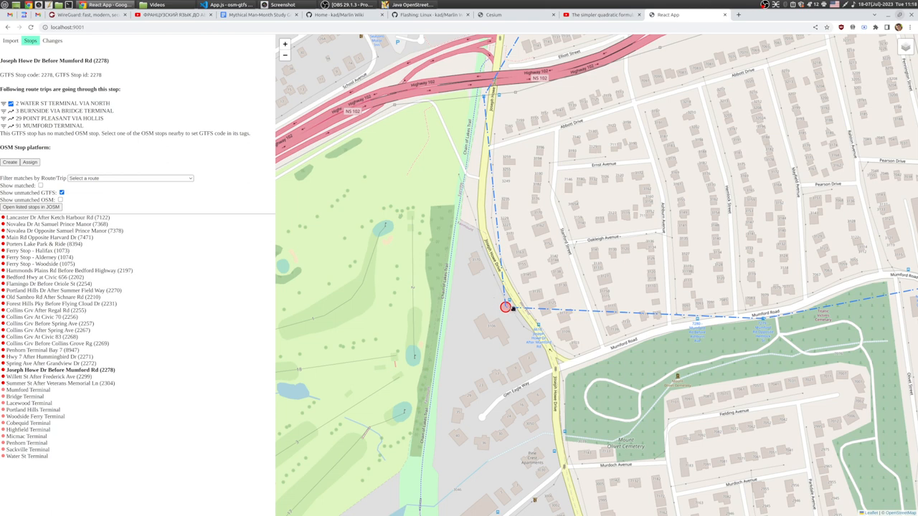
left_click_drag(518, 139, 534, 309)
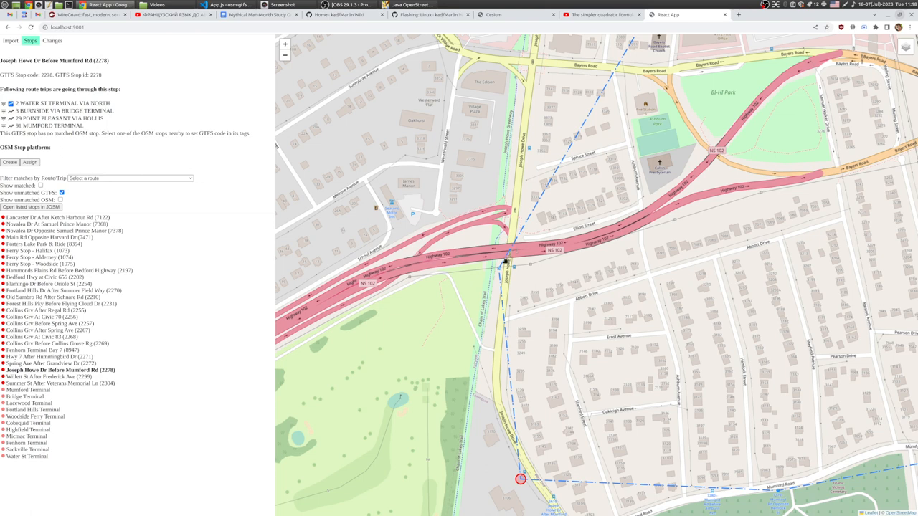
left_click_drag(537, 442, 508, 320)
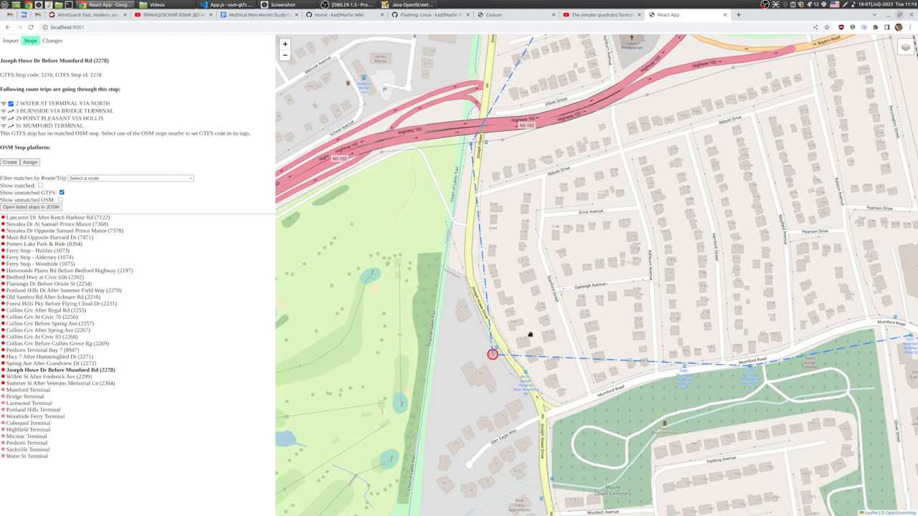
left_click_drag(532, 334, 522, 322)
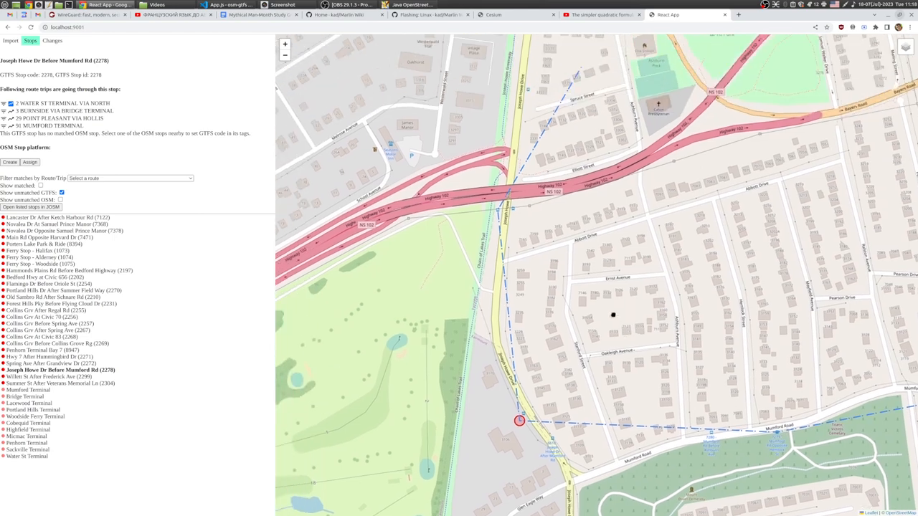
Select the unmatched GTFS stop Hammonds Plains Rd Before Bedford Highway (2197) and display its 91 MUMFORD TERMINAL trip on the map.
left_click_drag(576, 235, 613, 314)
scroll(527, 416, "down", 4)
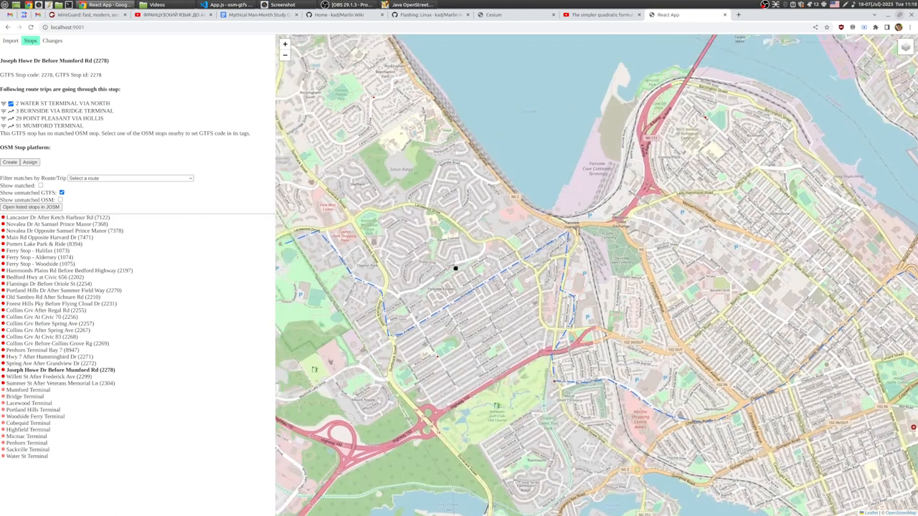
left_click_drag(455, 268, 484, 387)
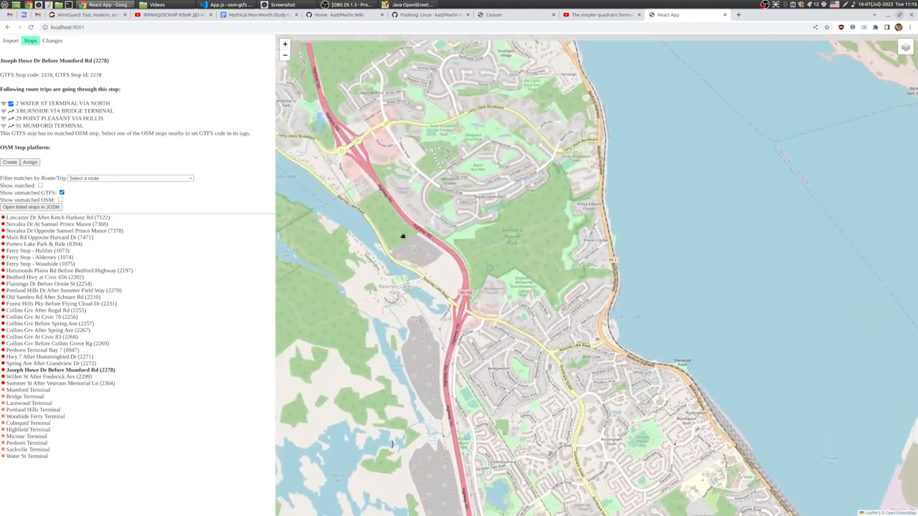
left_click_drag(380, 186, 562, 300)
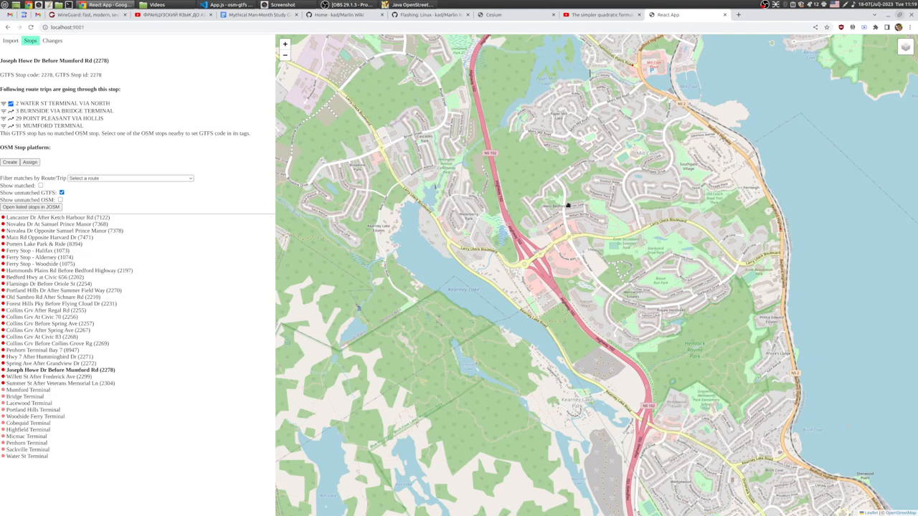
scroll(514, 293, "down", 3)
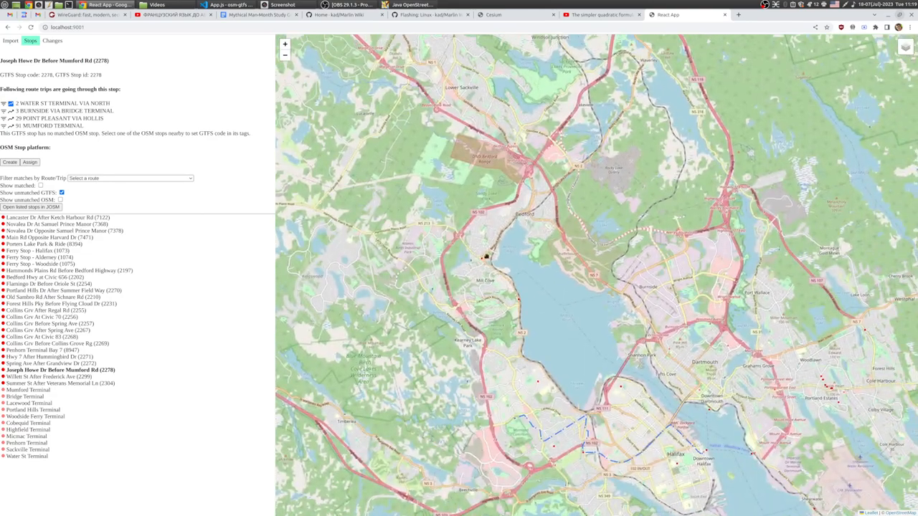
scroll(486, 256, "up", 2)
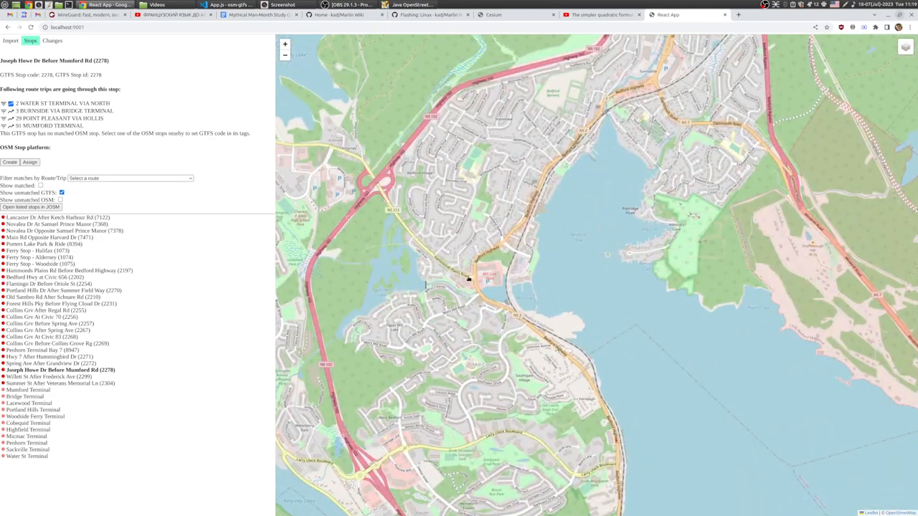
left_click(468, 279)
scroll(473, 276, "up", 3)
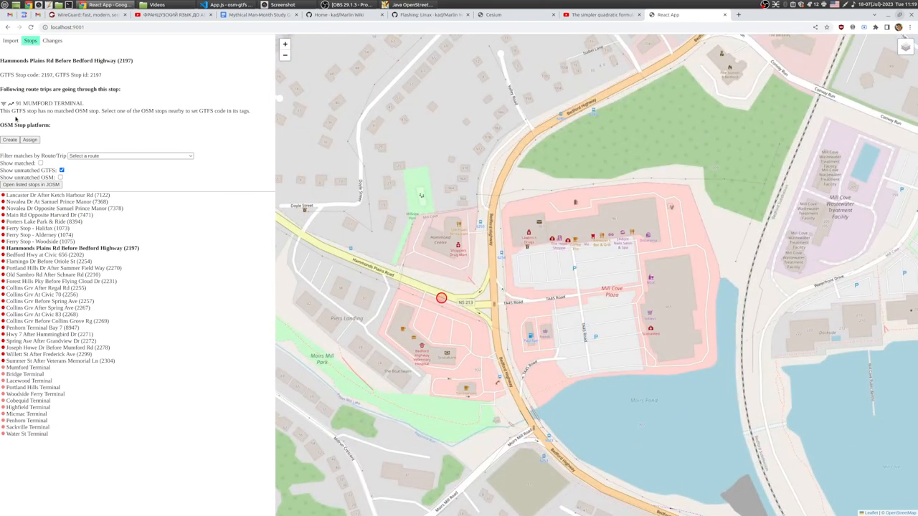
left_click(11, 104)
scroll(441, 300, "up", 2)
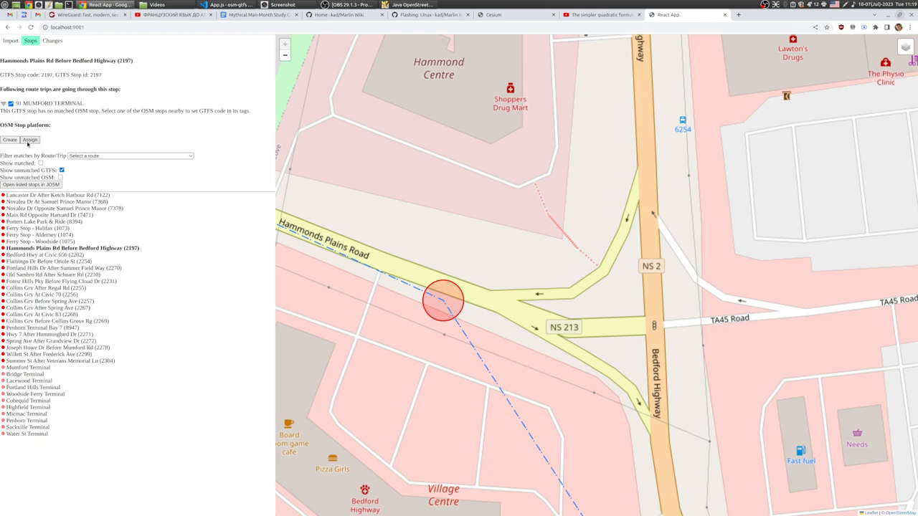
Create an OSM stop platform for stop 2197 on the south side of Hammonds Plains Road and review its name and ref tags.
left_click(9, 140)
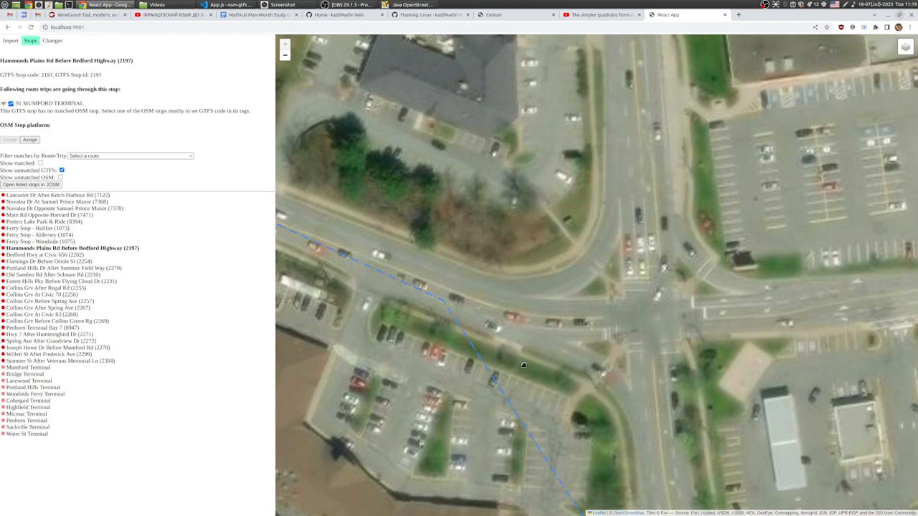
left_click(506, 346)
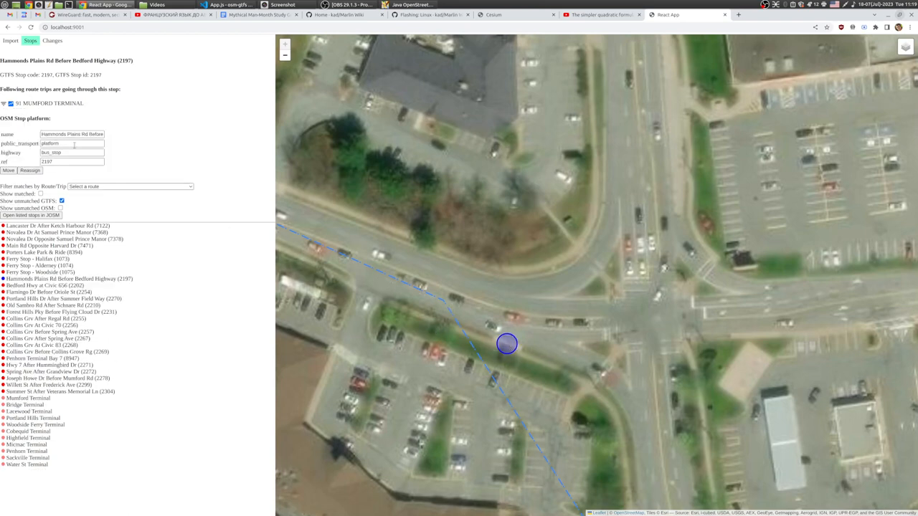
left_click_drag(68, 134, 117, 138)
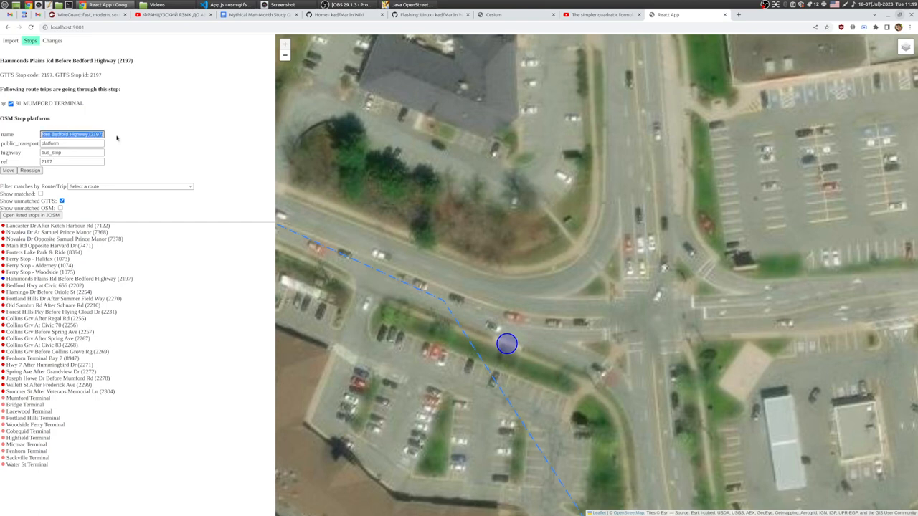
left_click(93, 134)
double_click(93, 134)
left_click(118, 136)
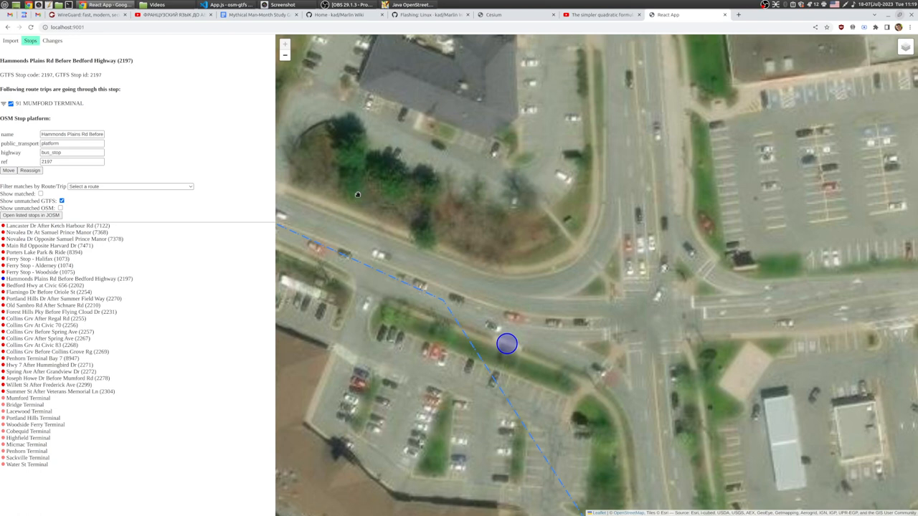
left_click(77, 163)
Switch the base map back to OpenStreetMap and follow the 91 MUMFORD TERMINAL trip towards the unmatched stop on Bedford Highway.
mouse_move(906, 49)
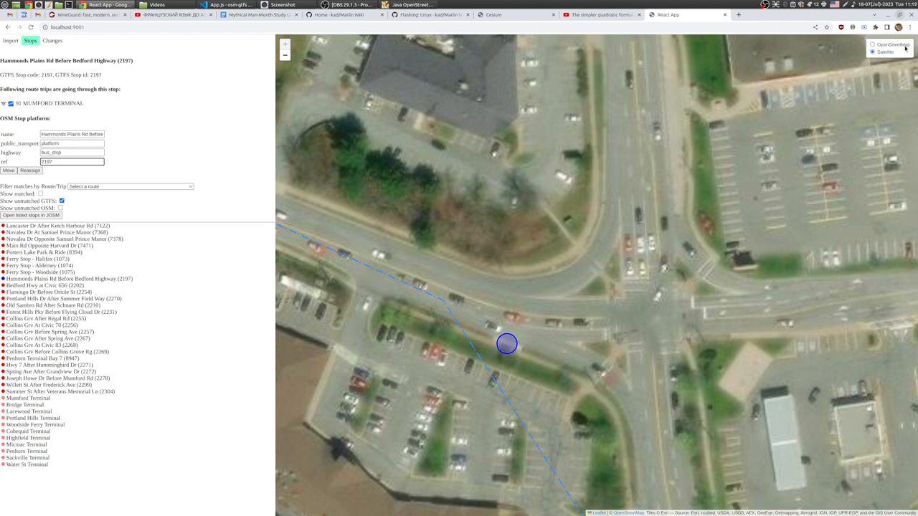
left_click_drag(876, 44, 893, 45)
left_click(872, 45)
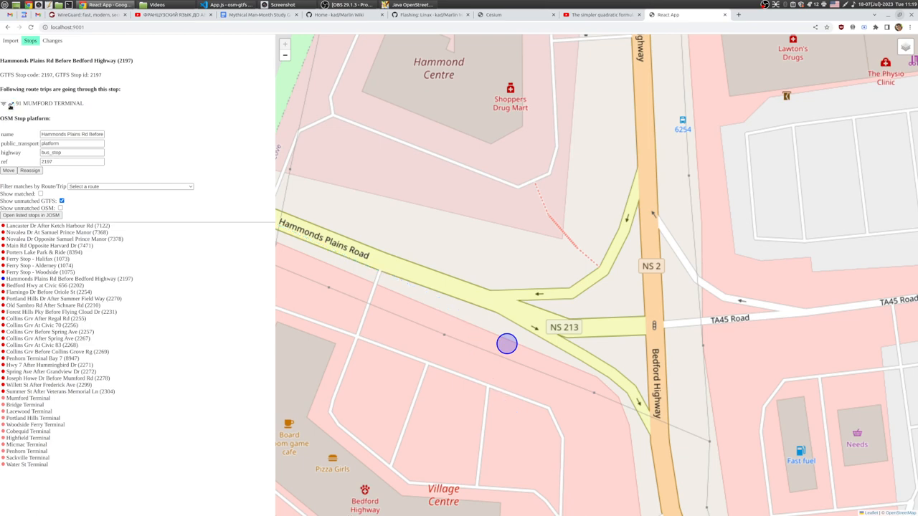
scroll(524, 375, "down", 3)
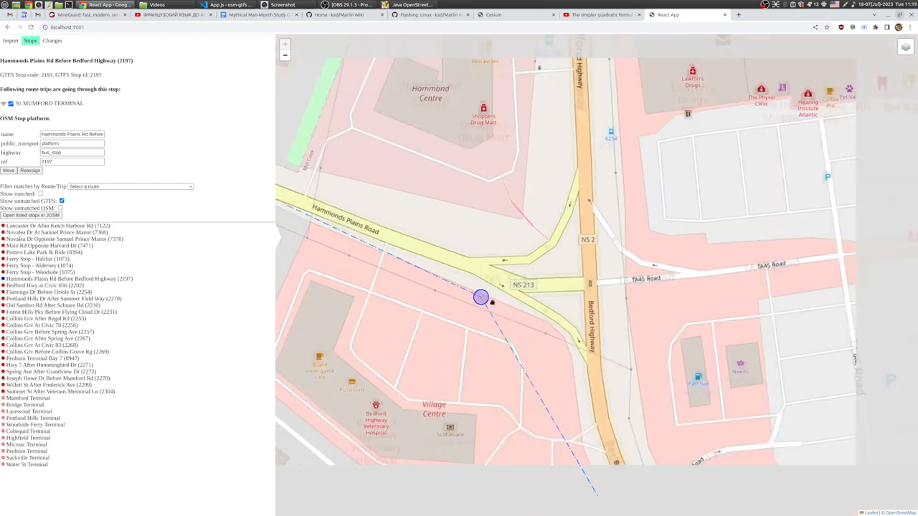
scroll(516, 417, "down", 2)
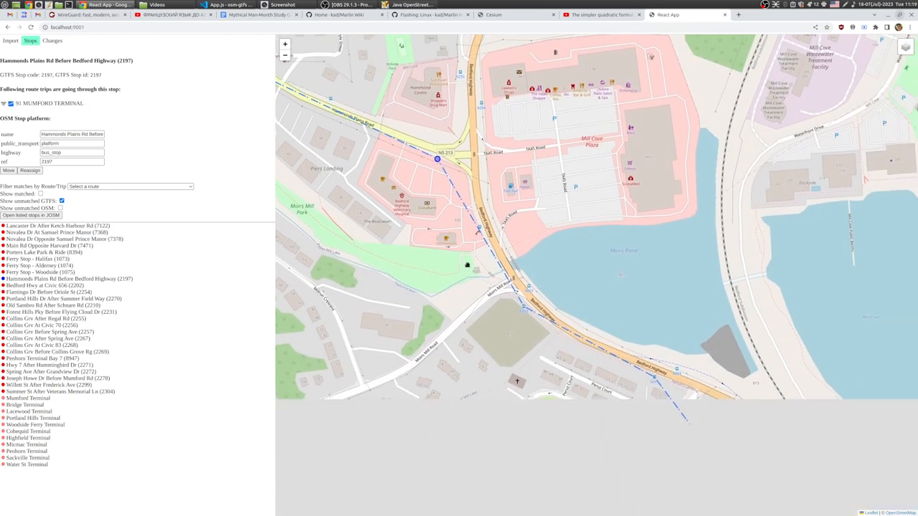
scroll(610, 374, "down", 3)
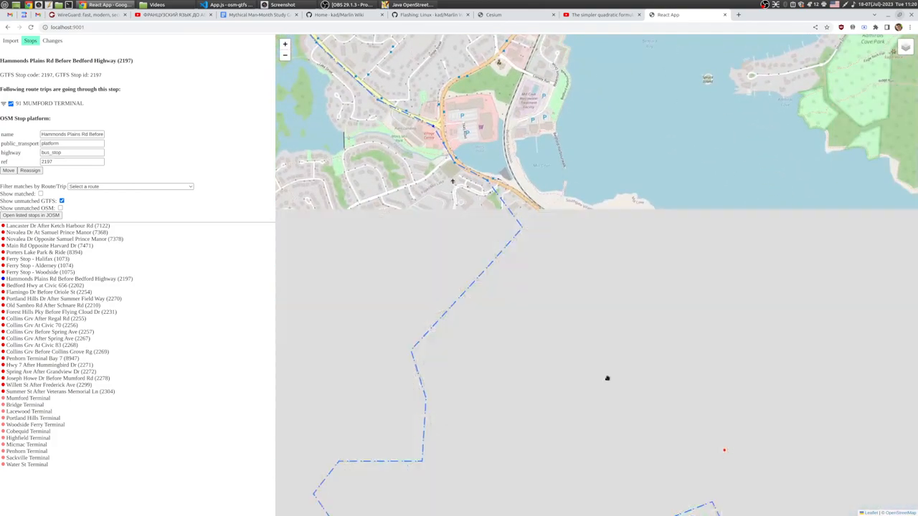
scroll(548, 331, "up", 5)
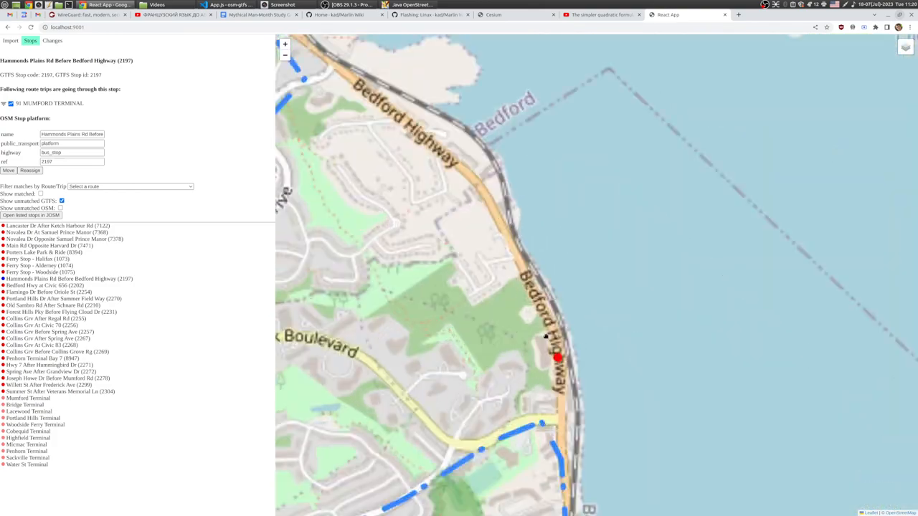
left_click_drag(504, 331, 479, 227)
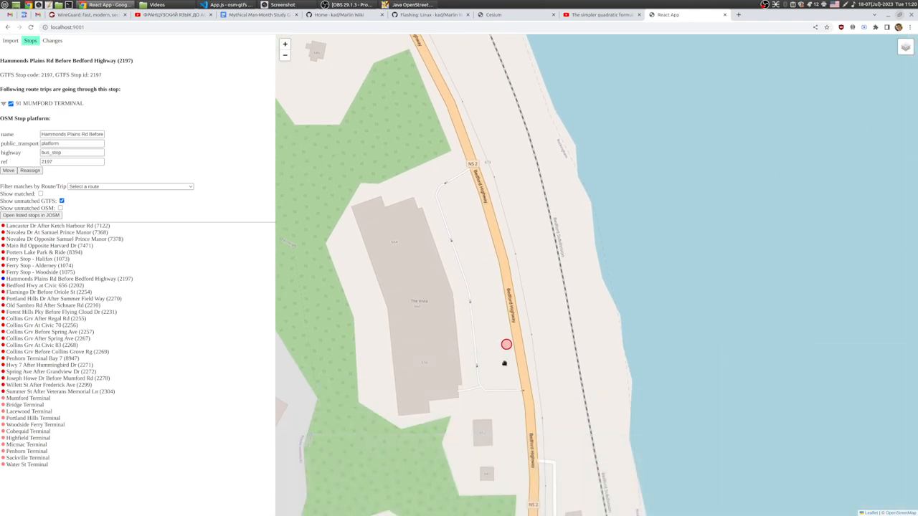
Select the unmatched GTFS stop Bedford Hwy at Civic 656 (2202) and display its 93 DOWNTOWN HALIFAX VIA LADY HAMMOND trip.
left_click(506, 344)
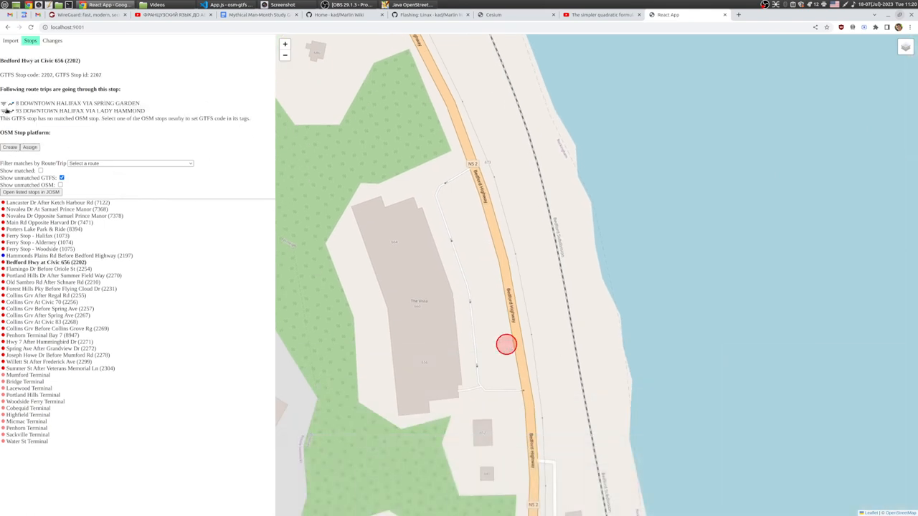
left_click(10, 111)
left_click_drag(399, 102, 430, 250)
scroll(399, 159, "down", 3)
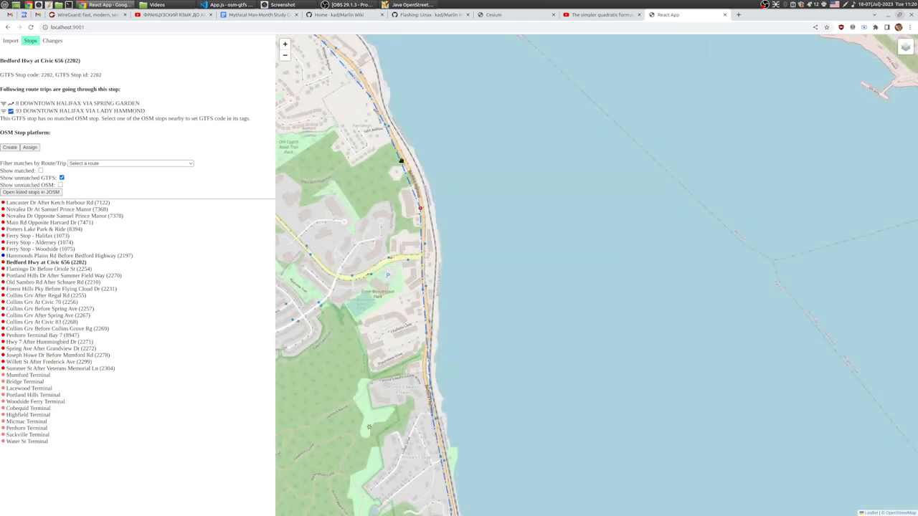
scroll(381, 119, "up", 4)
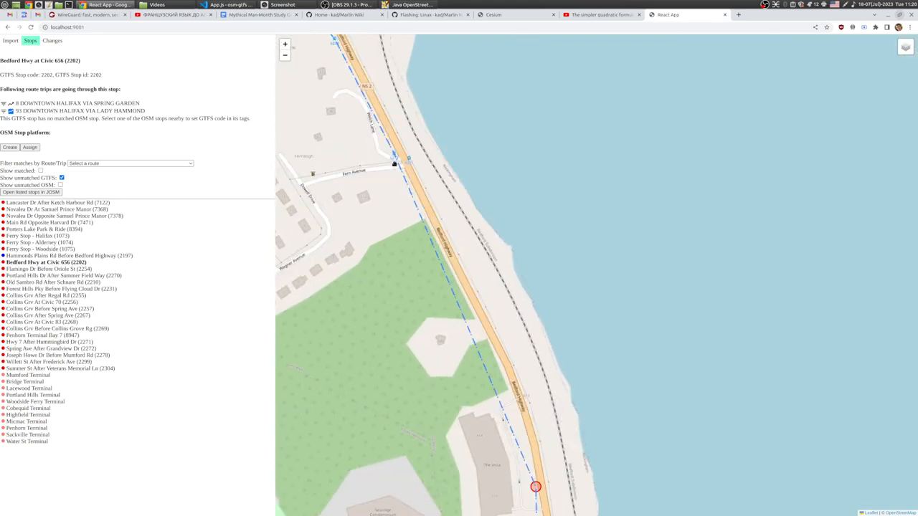
scroll(438, 356, "down", 1)
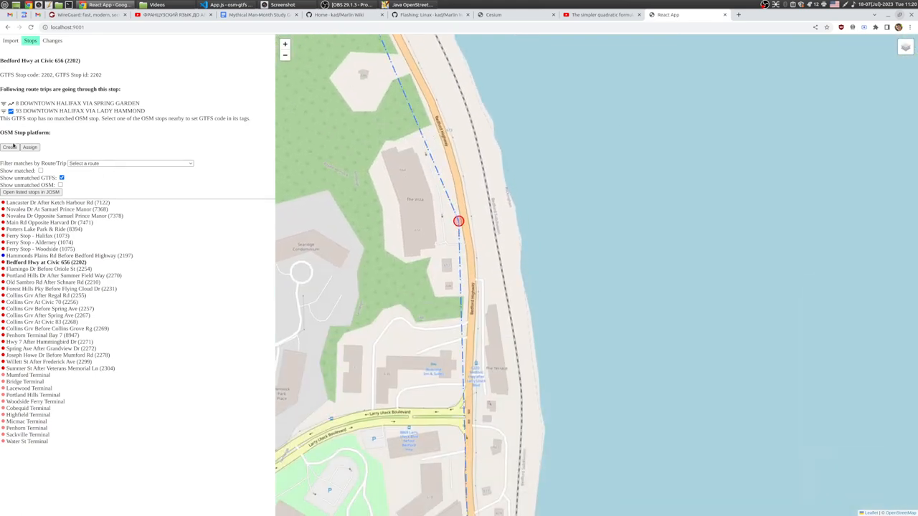
Create an OSM stop platform for stop 2202 on the west side of Bedford Highway, then restore the OpenStreetMap base map.
left_click(10, 147)
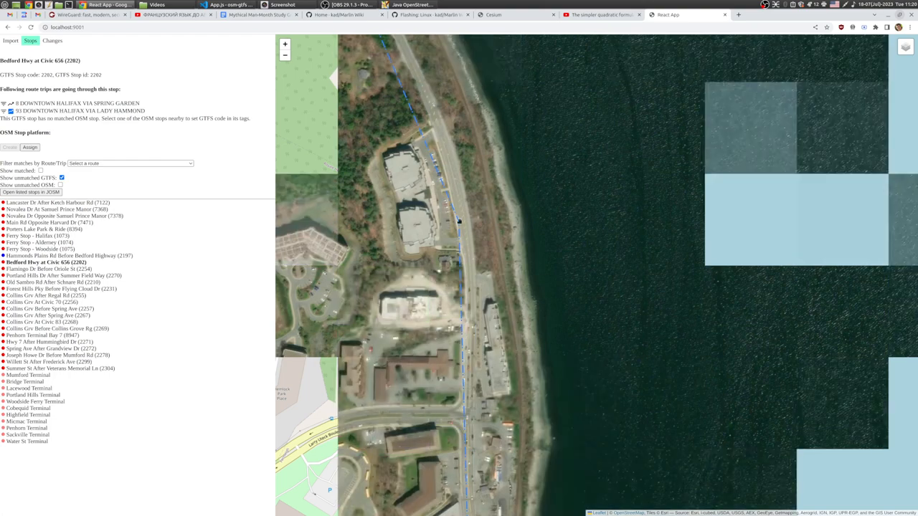
scroll(460, 222, "up", 1)
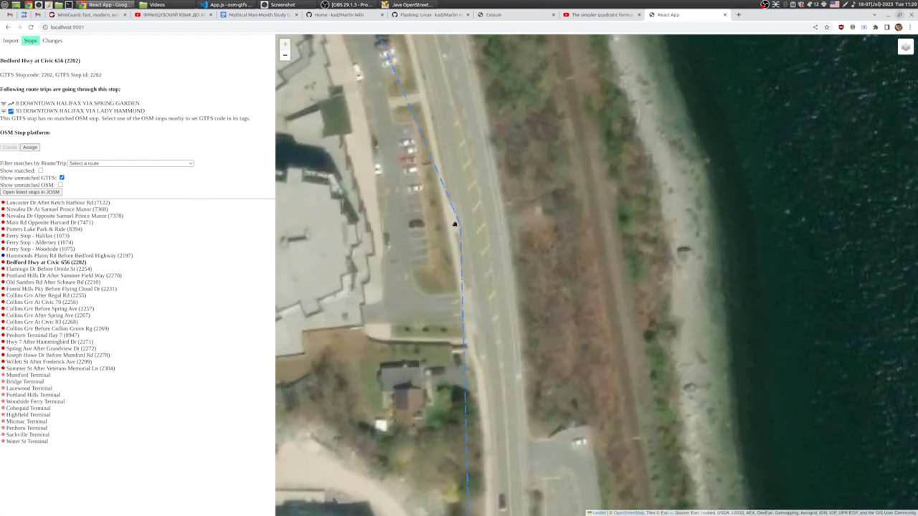
left_click(454, 223)
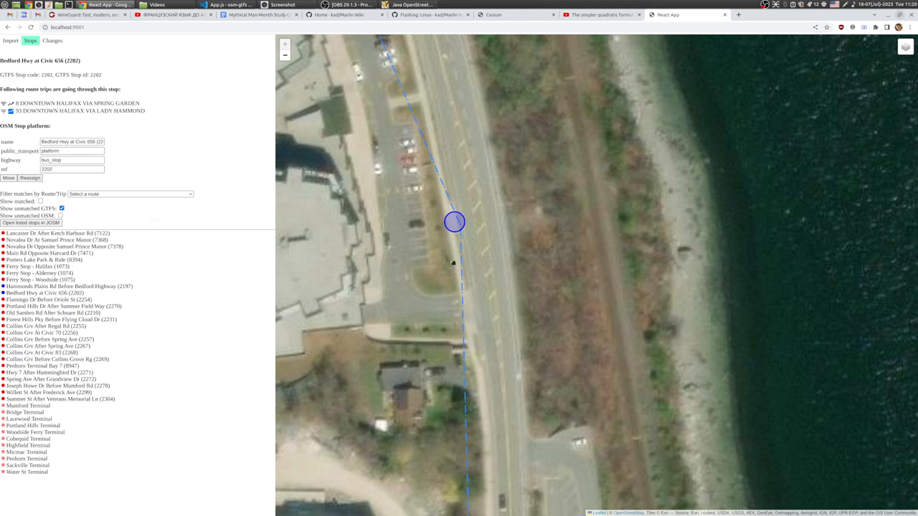
scroll(452, 263, "down", 2)
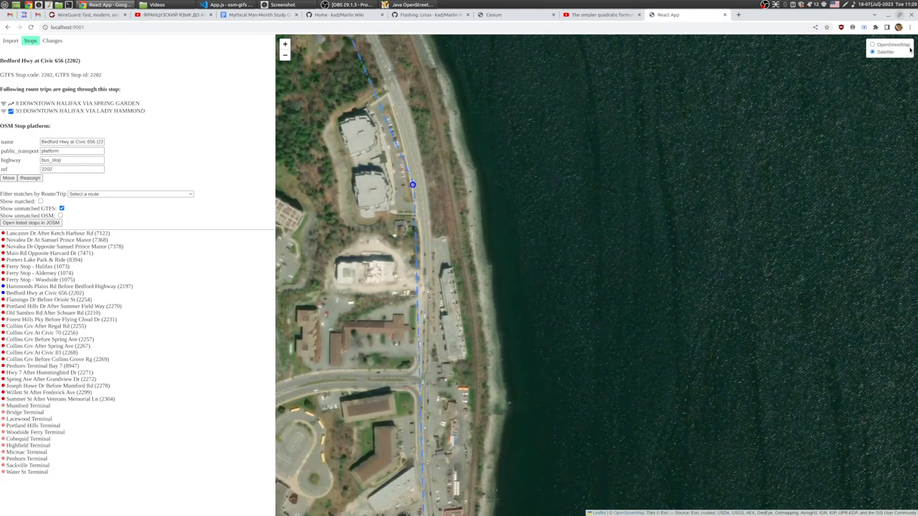
left_click(893, 45)
Examine the route 93 trip and the remaining unmatched GTFS stops around Halifax, Dartmouth and Bedford on the map.
scroll(403, 329, "down", 3)
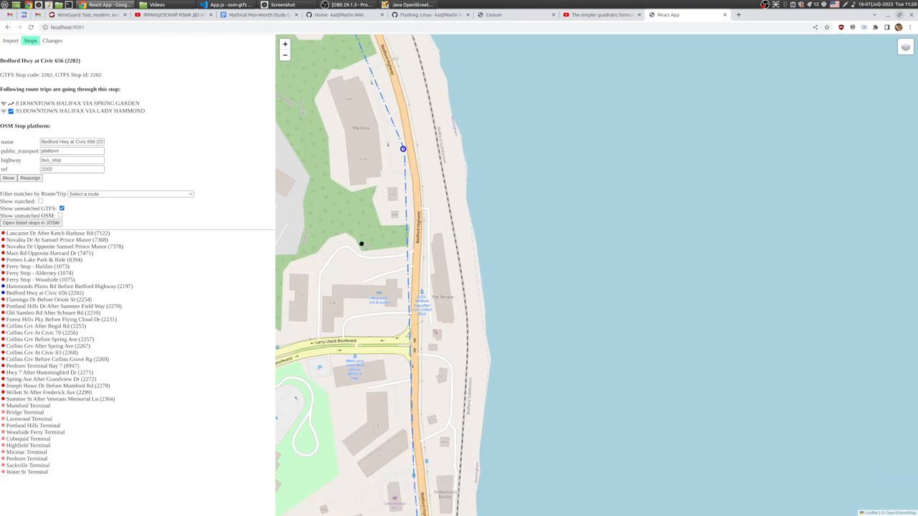
scroll(430, 230, "down", 3)
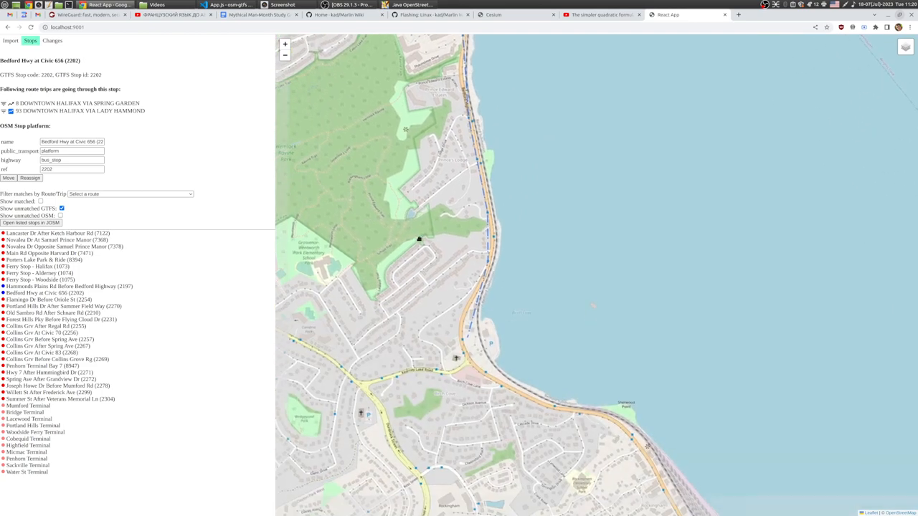
scroll(399, 266, "up", 1)
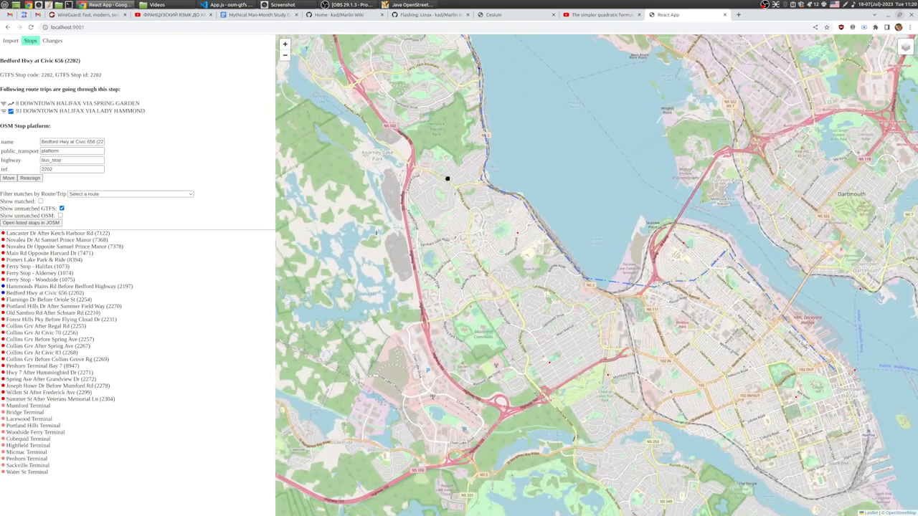
left_click_drag(446, 178, 446, 317)
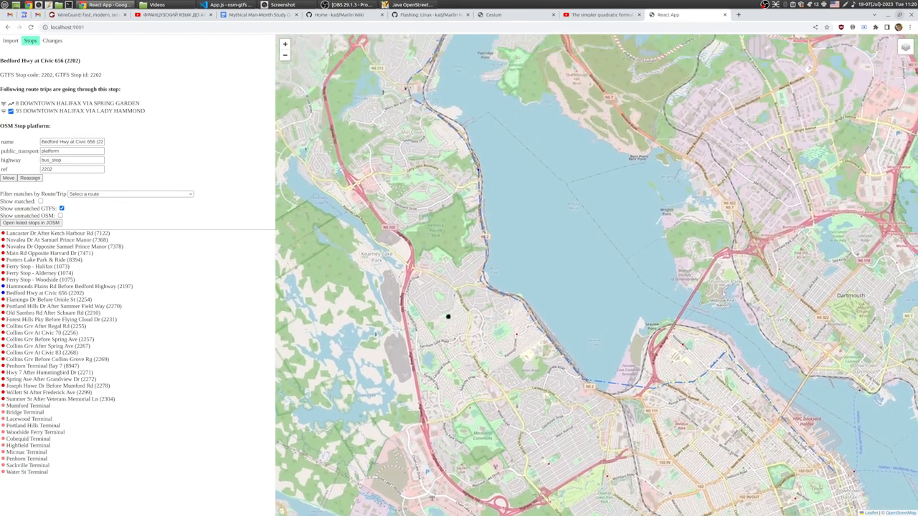
left_click_drag(486, 180, 446, 324)
scroll(481, 172, "down", 2)
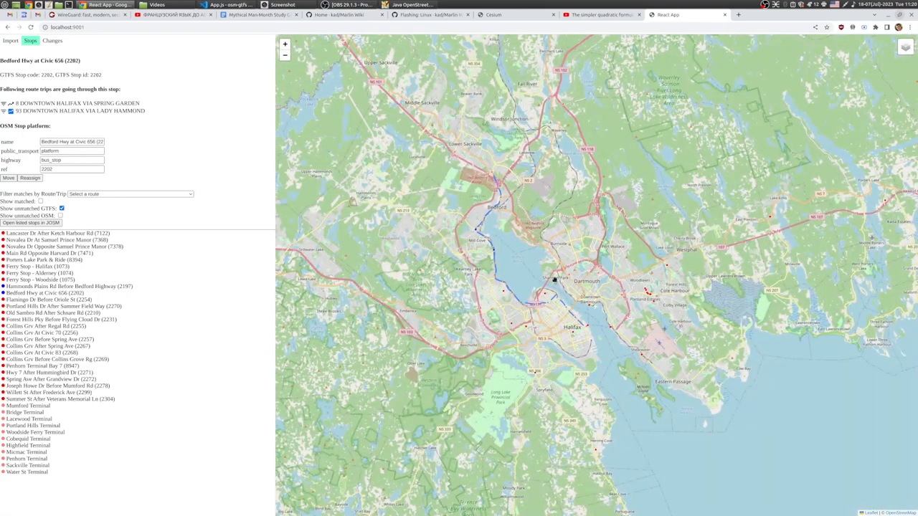
left_click_drag(554, 280, 485, 240)
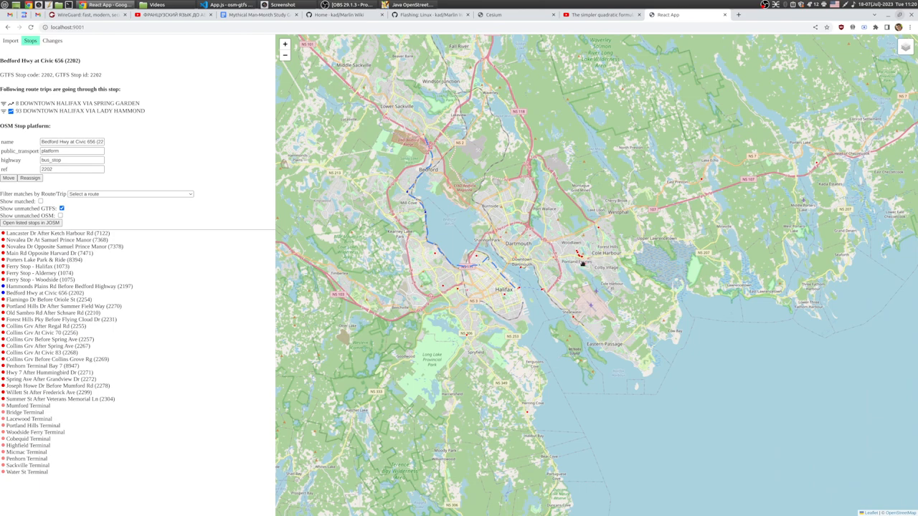
left_click_drag(458, 218, 472, 252)
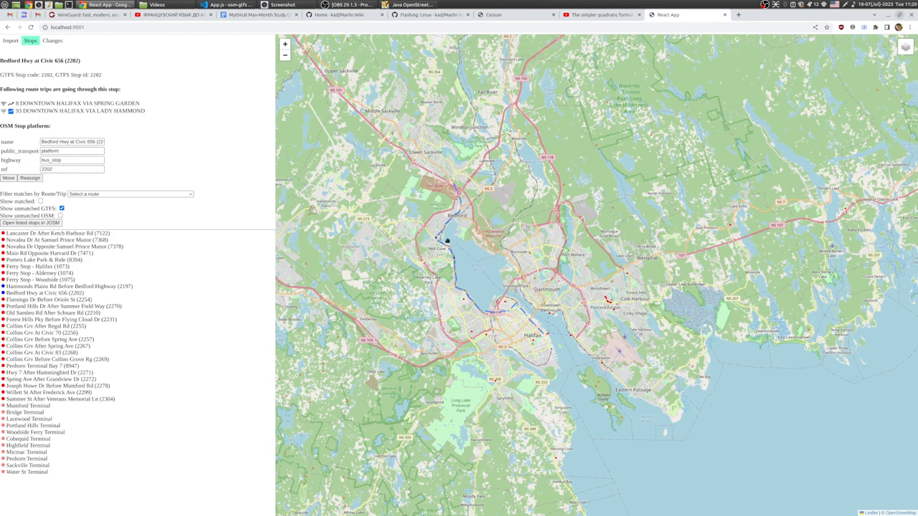
left_click_drag(341, 248, 459, 244)
scroll(502, 253, "down", 2)
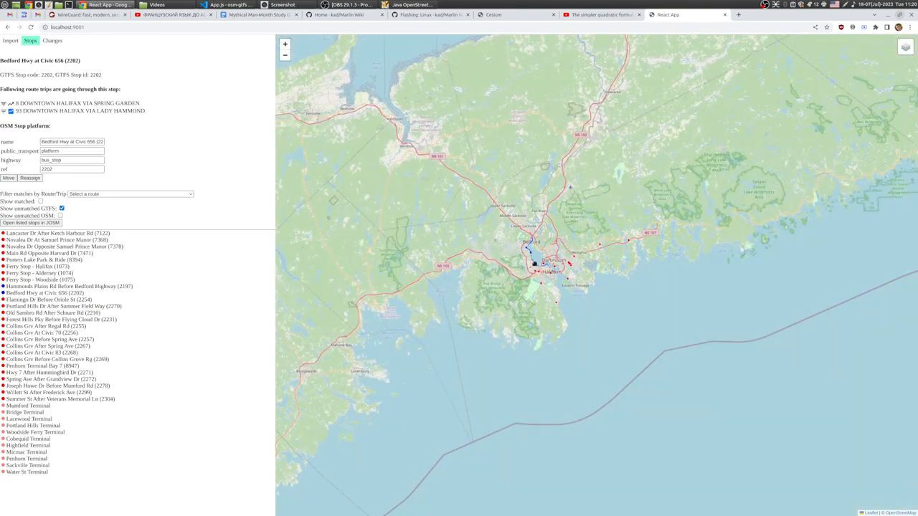
scroll(536, 264, "up", 2)
scroll(538, 263, "up", 2)
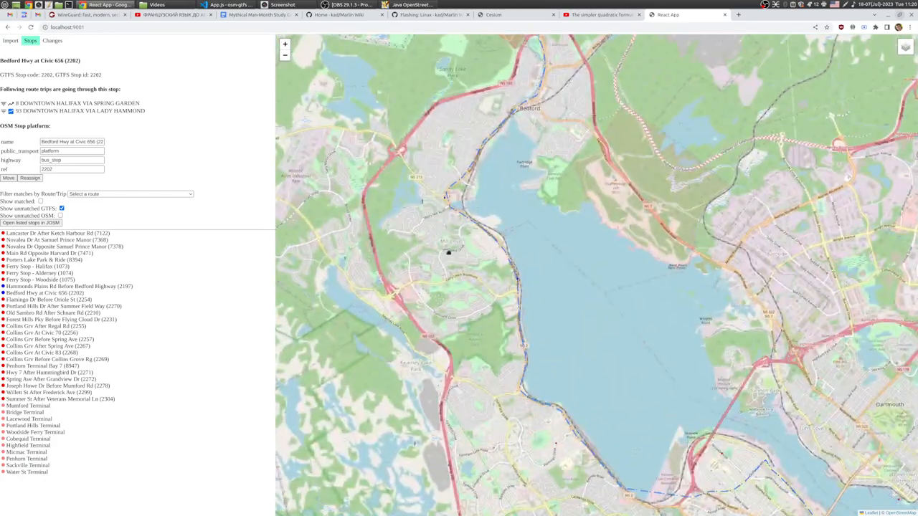
Download the pending changes as an OSM file, then switch to JOSM and open gtfs-changes (1).osm.
left_click(55, 41)
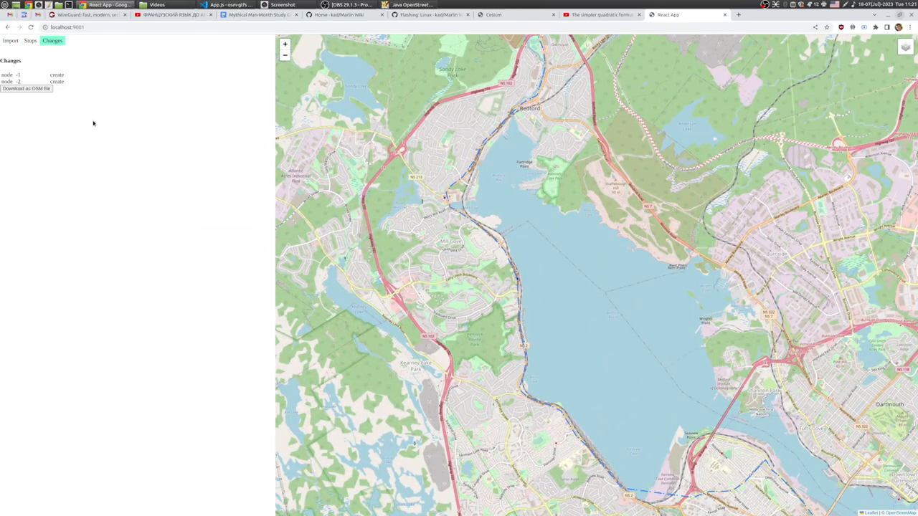
left_click(19, 89)
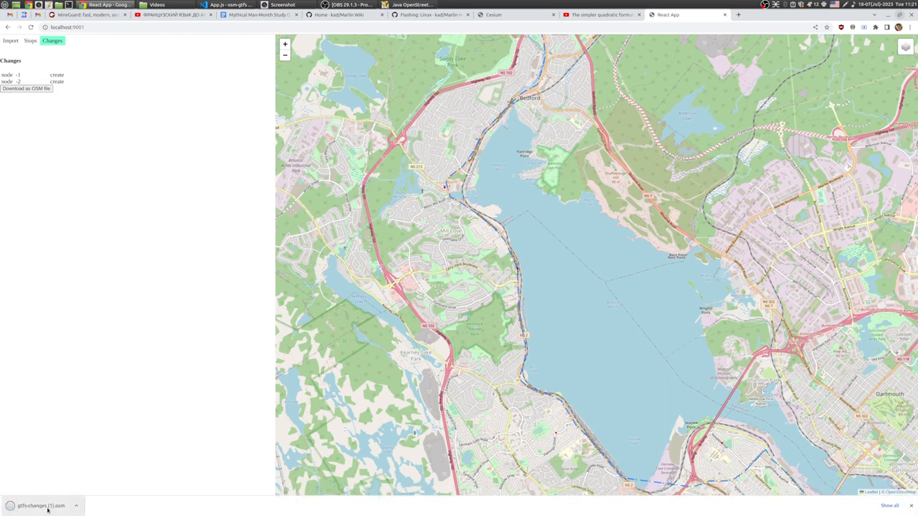
left_click(419, 5)
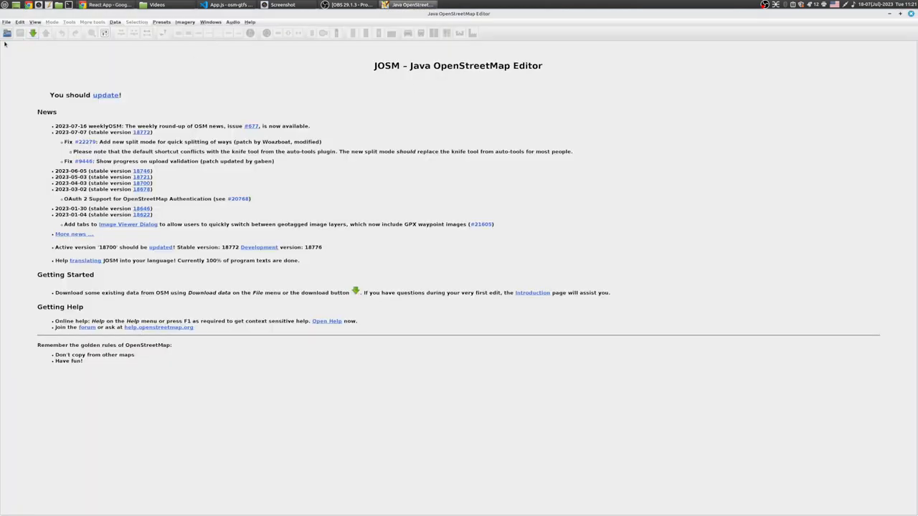
left_click(7, 33)
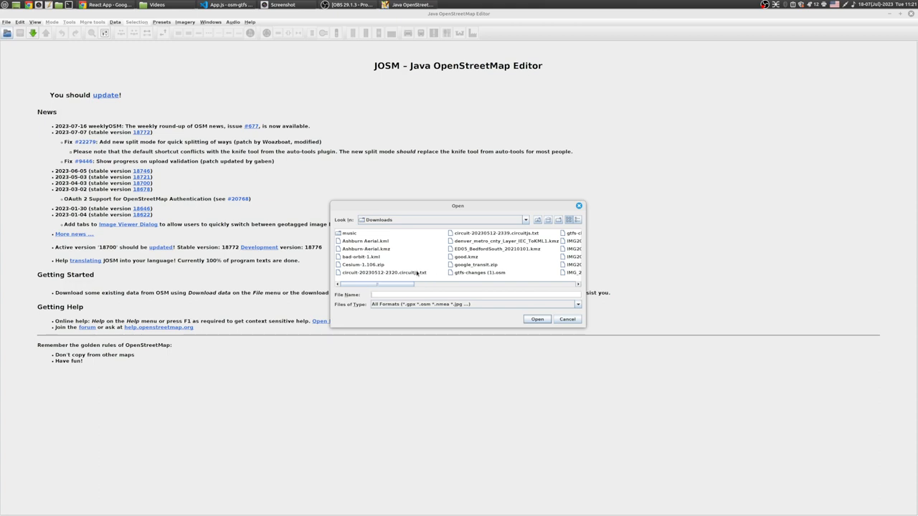
double_click(477, 273)
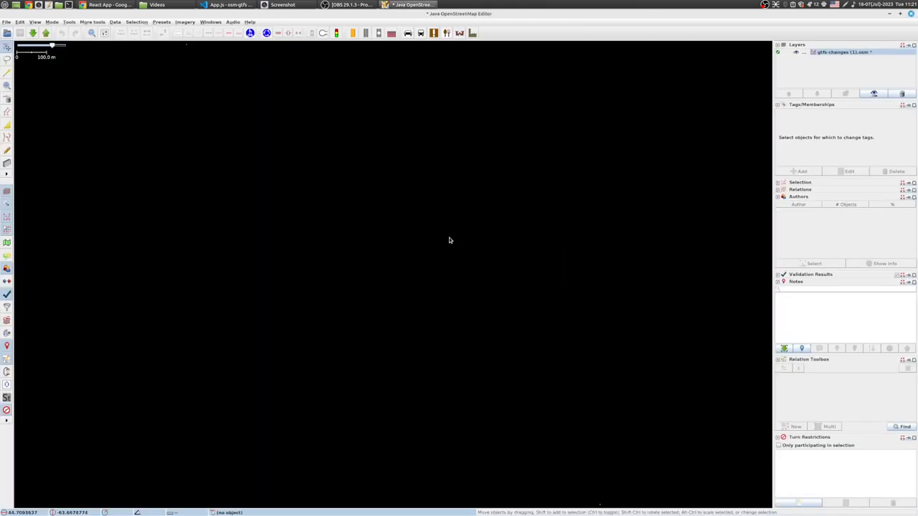
Change the name tag of the stop node with ref 2197 to "2197 - Hammonds Plains Rd Before Bedford Highway".
scroll(432, 257, "down", 3)
left_click(309, 158)
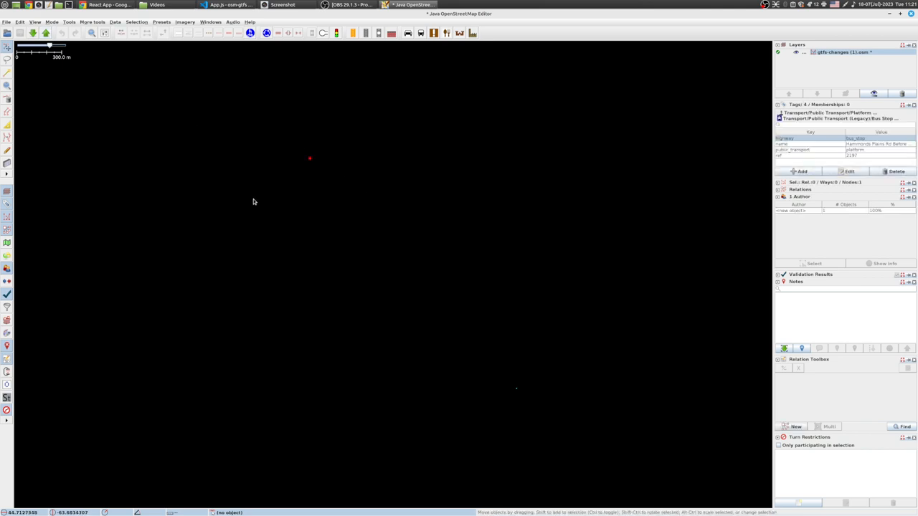
double_click(870, 145)
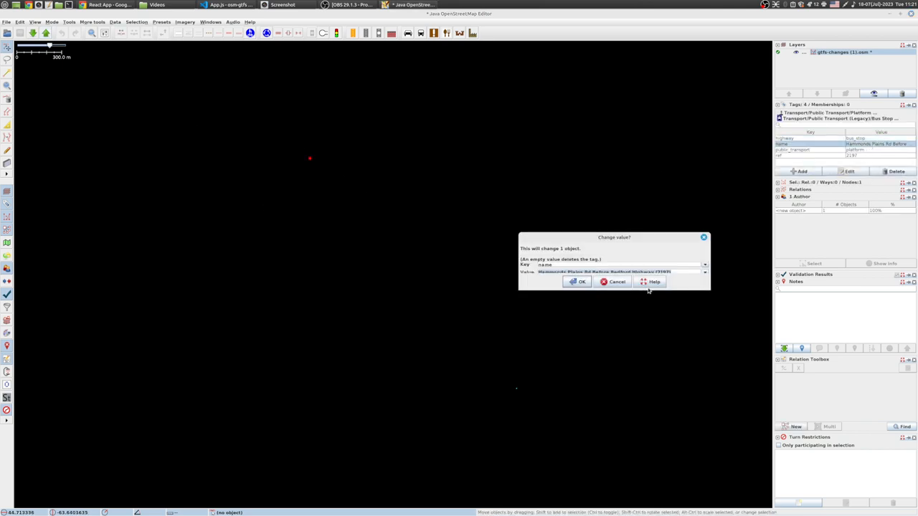
left_click_drag(706, 289, 723, 317)
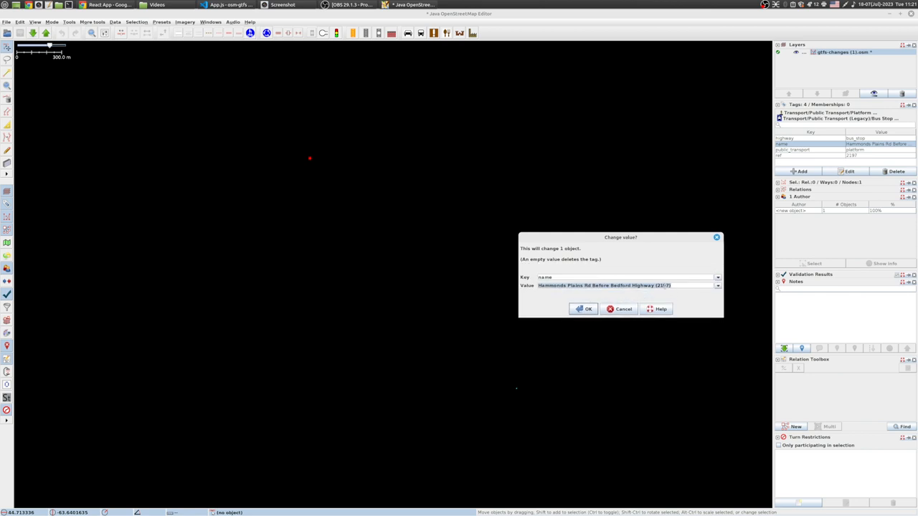
double_click(664, 286)
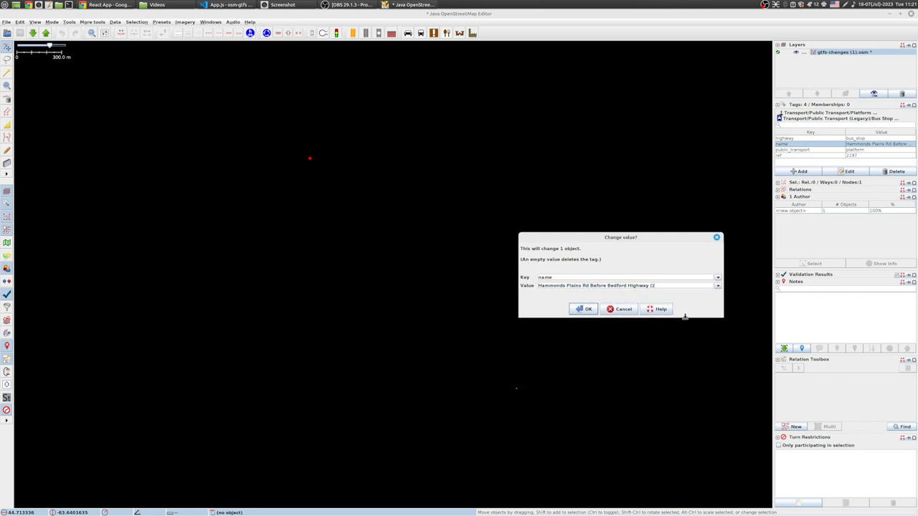
key("BackSpace")
key("Home")
type("2197 -")
left_click(584, 309)
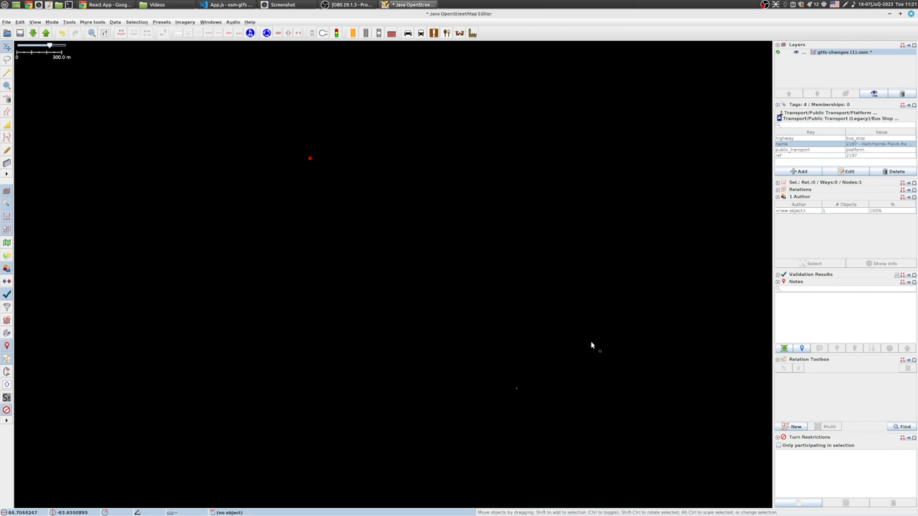
Change the name tag of the stop node with ref 2202 to "2202 - Bedford Hwy at Civic 656".
left_click_drag(591, 345, 493, 409)
double_click(875, 145)
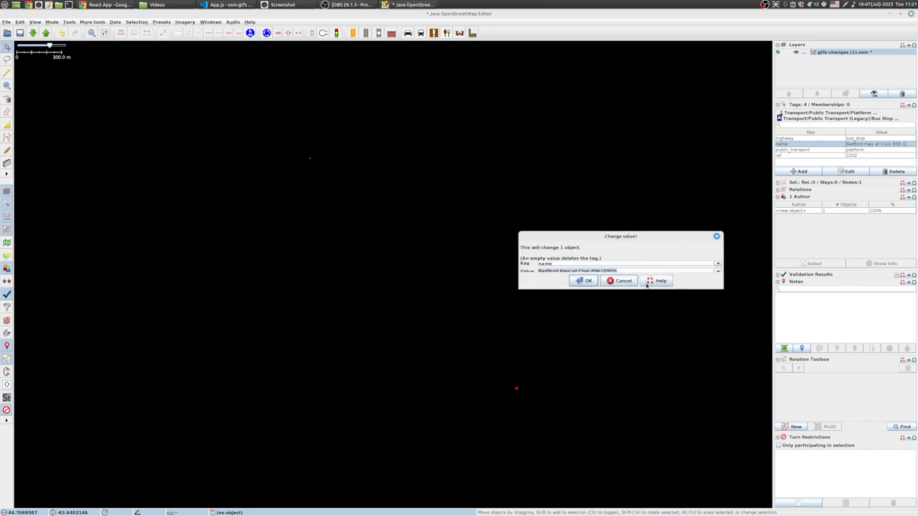
left_click_drag(723, 289, 734, 324)
double_click(609, 288)
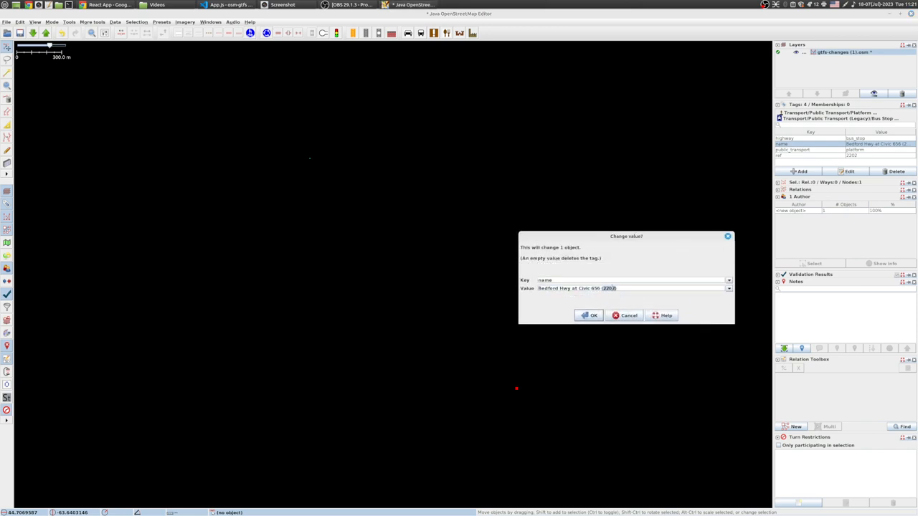
key("BackSpace")
key("BackSpace")
type("2202")
type("-")
left_click(592, 316)
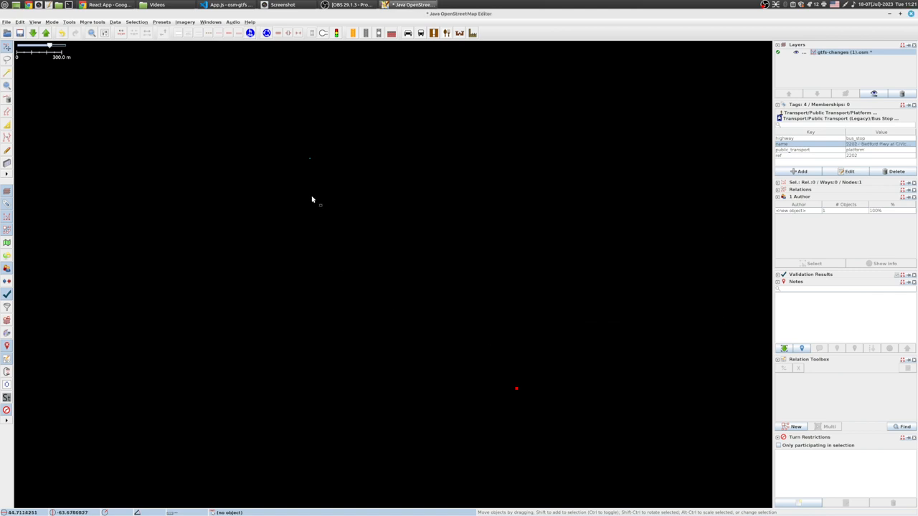
Upload both new stops to OpenStreetMap with comment "Add bus stops" and source "GTFS Data, survey", then close JOSM.
left_click(45, 33)
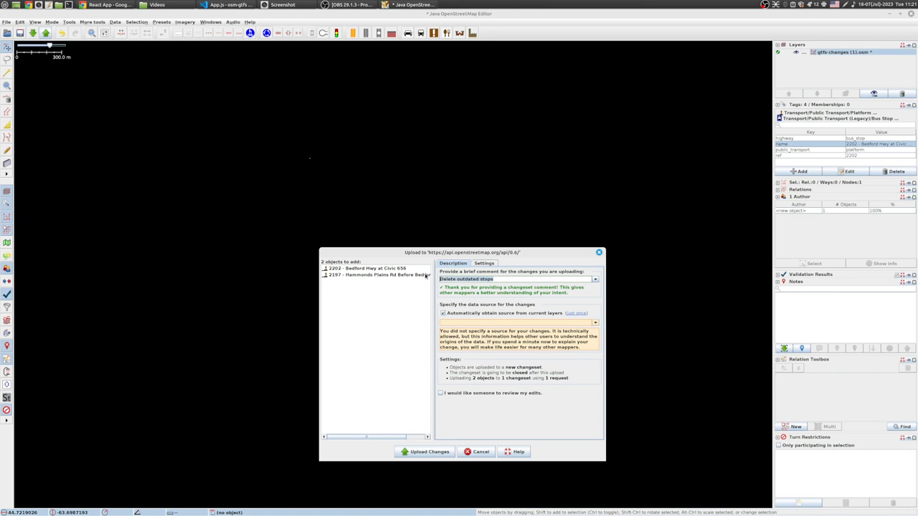
type("Add bus")
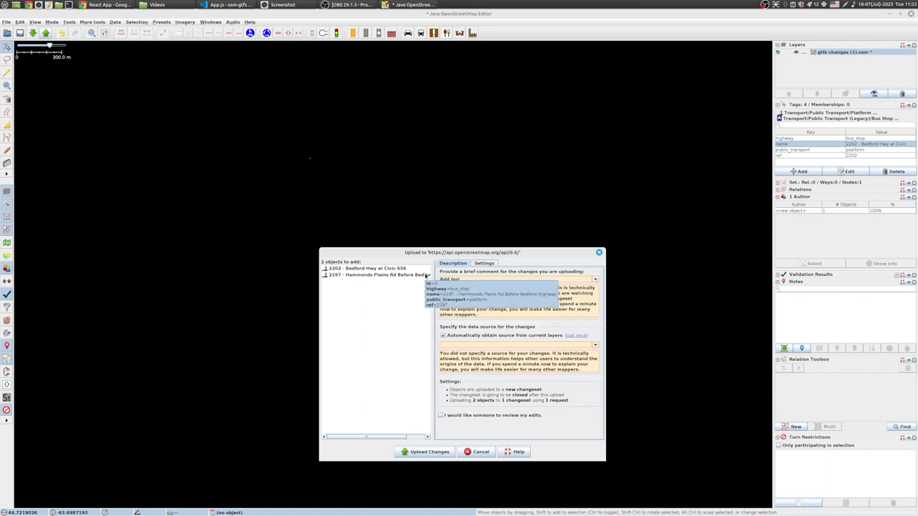
type(" stops")
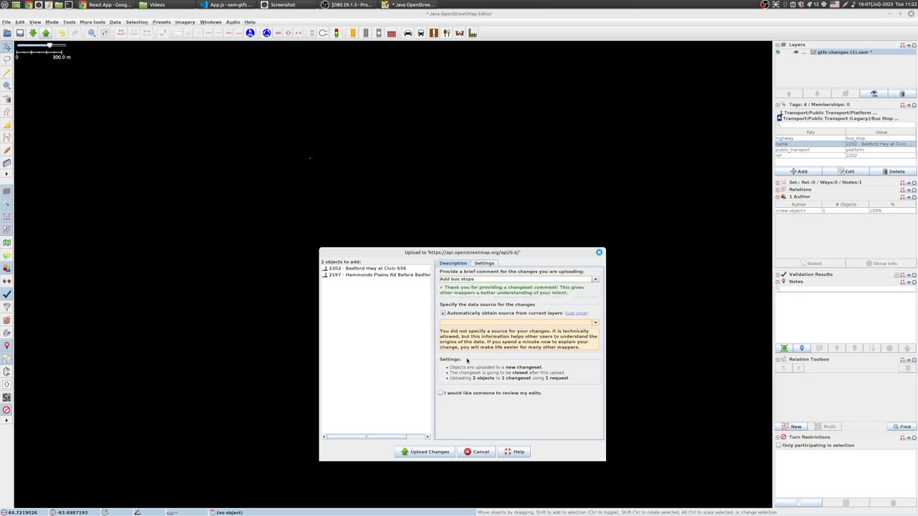
type("GTFS Data, survey")
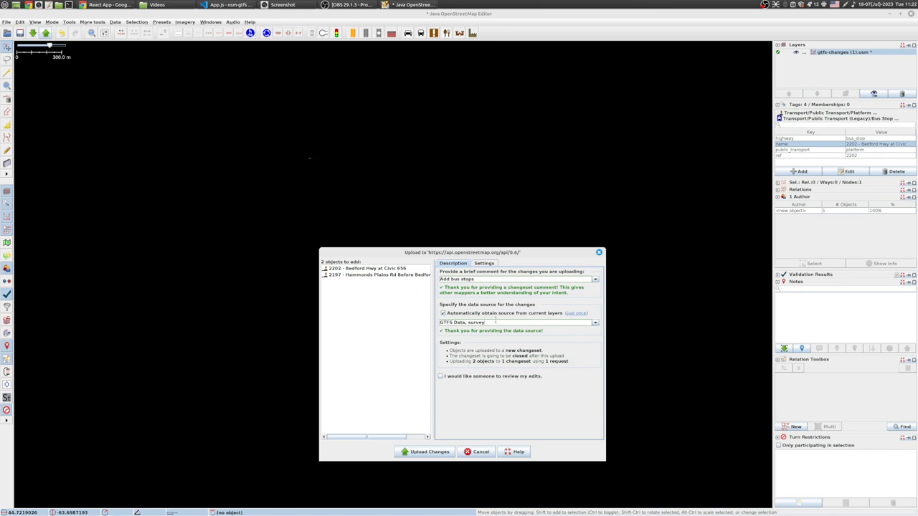
left_click_drag(495, 321, 412, 327)
double_click(466, 322)
double_click(476, 322)
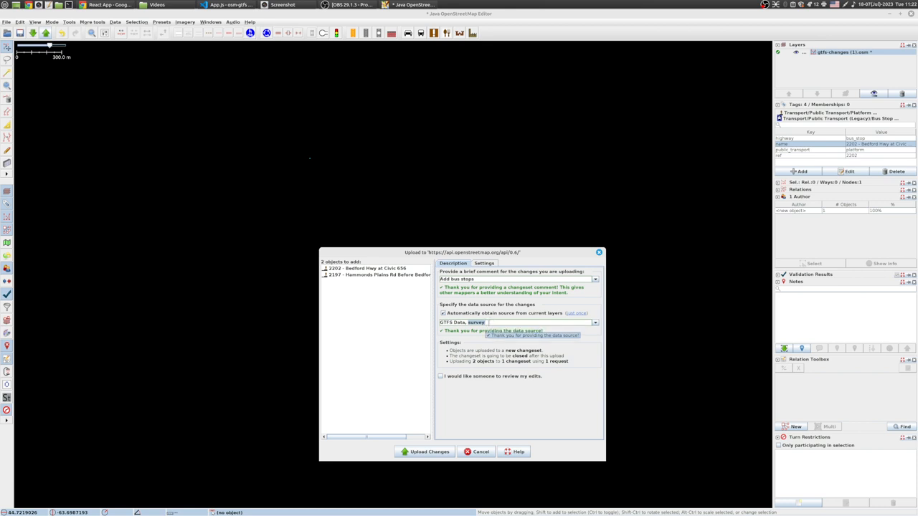
left_click(498, 322)
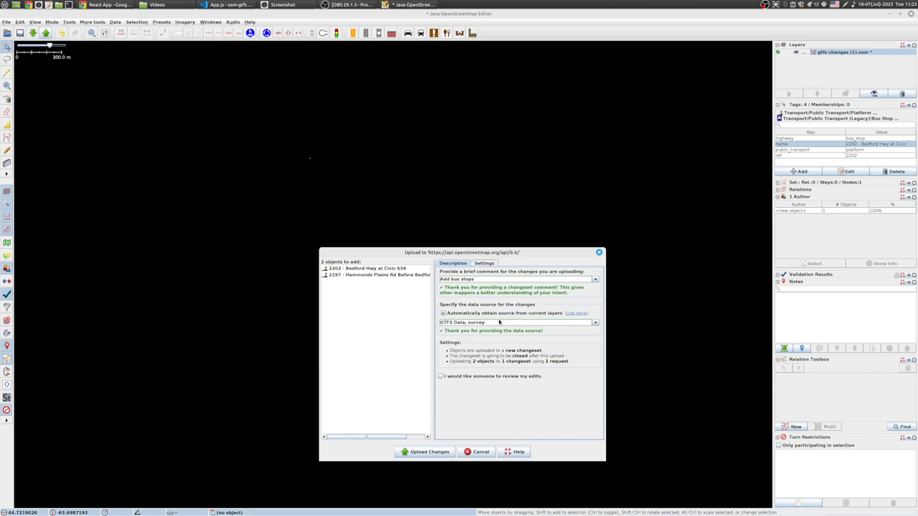
left_click(434, 452)
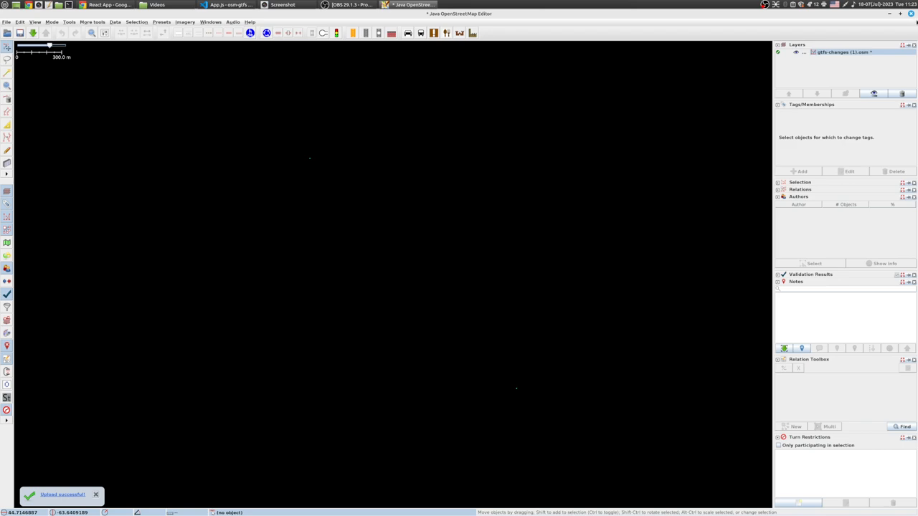
left_click(910, 13)
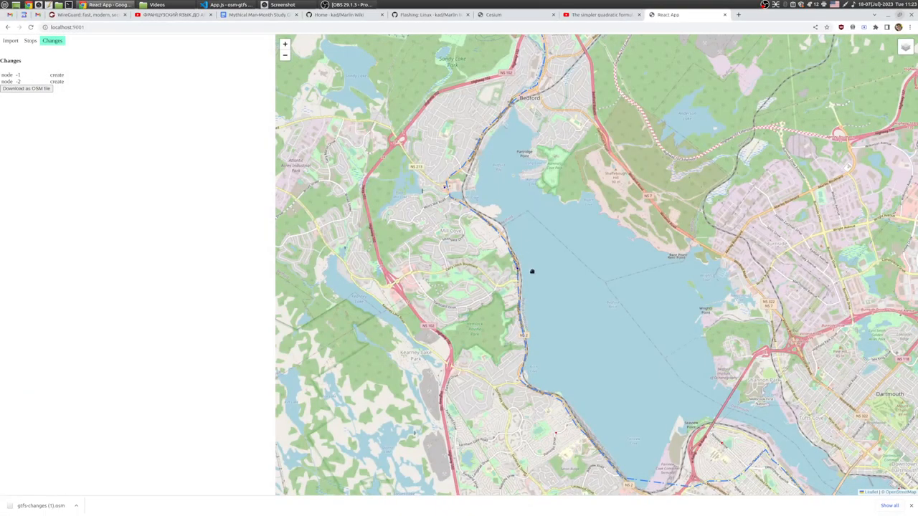
Back in the GTFS matching app, review the unmatched stops across the Halifax region and in the stops list.
left_click_drag(530, 270, 523, 235)
left_click_drag(583, 270, 519, 246)
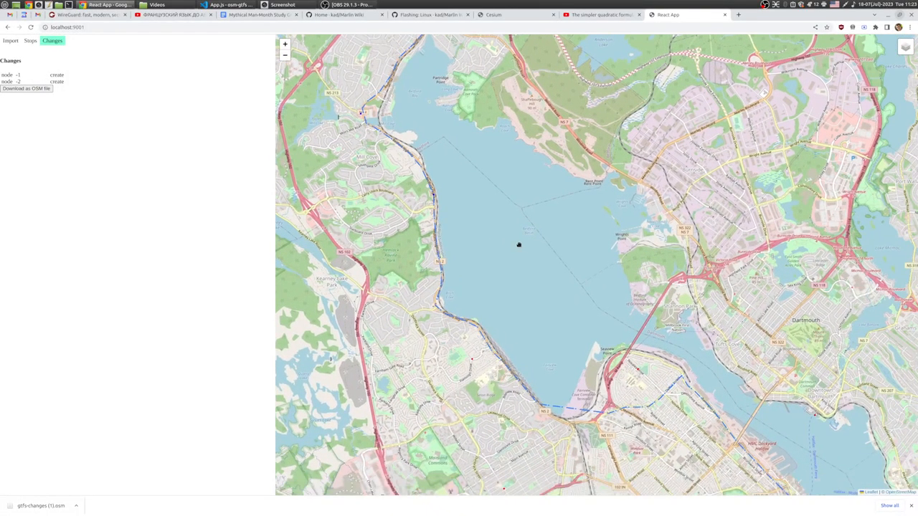
left_click_drag(497, 194, 518, 348)
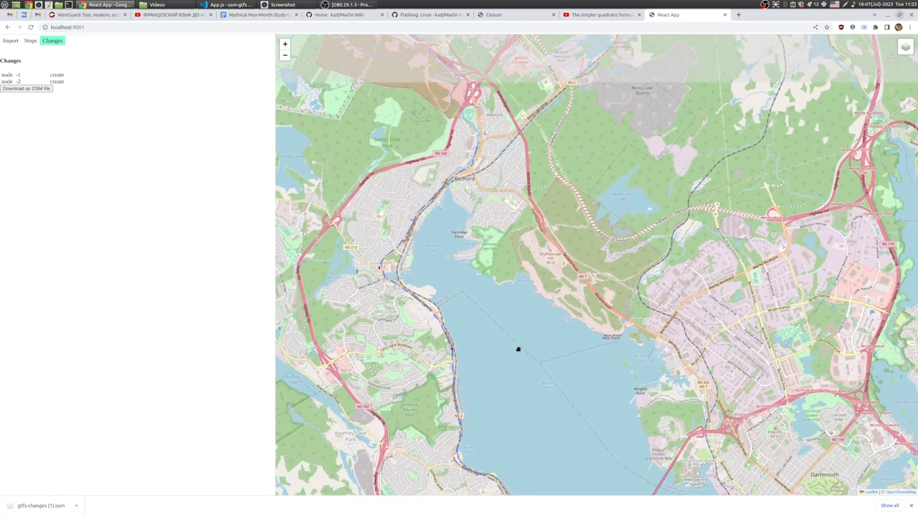
scroll(516, 253, "down", 1)
scroll(516, 254, "down", 1)
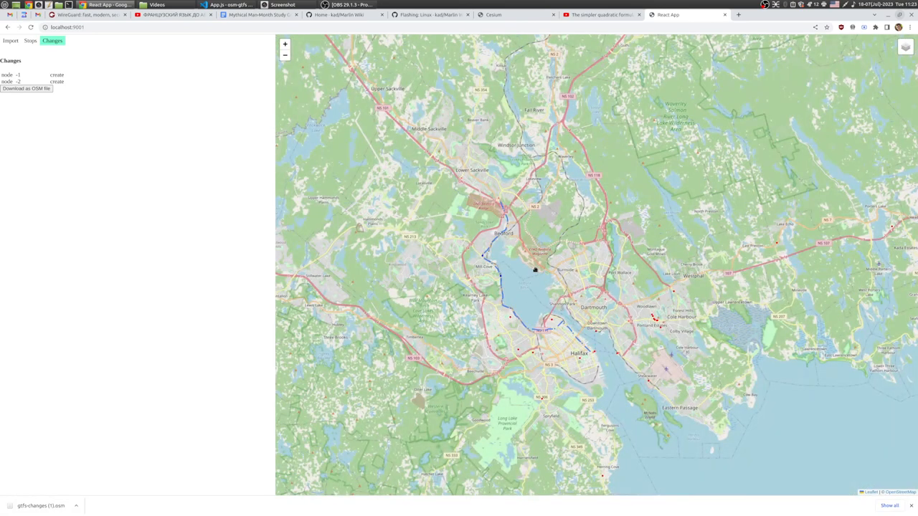
left_click_drag(535, 274, 509, 277)
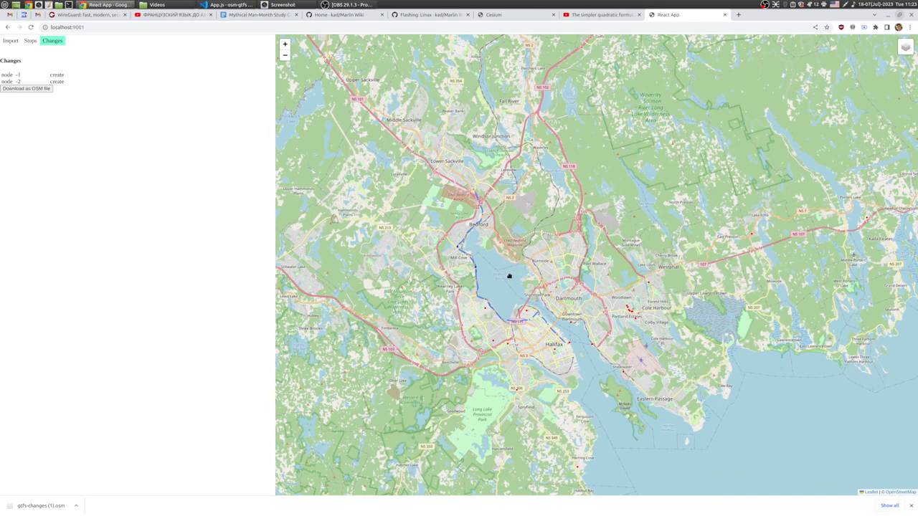
left_click(30, 41)
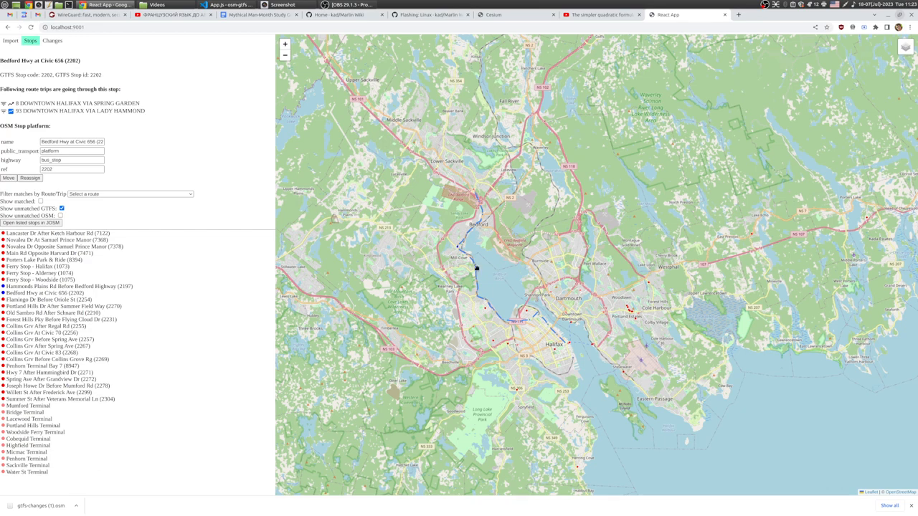
scroll(461, 247, "up", 2)
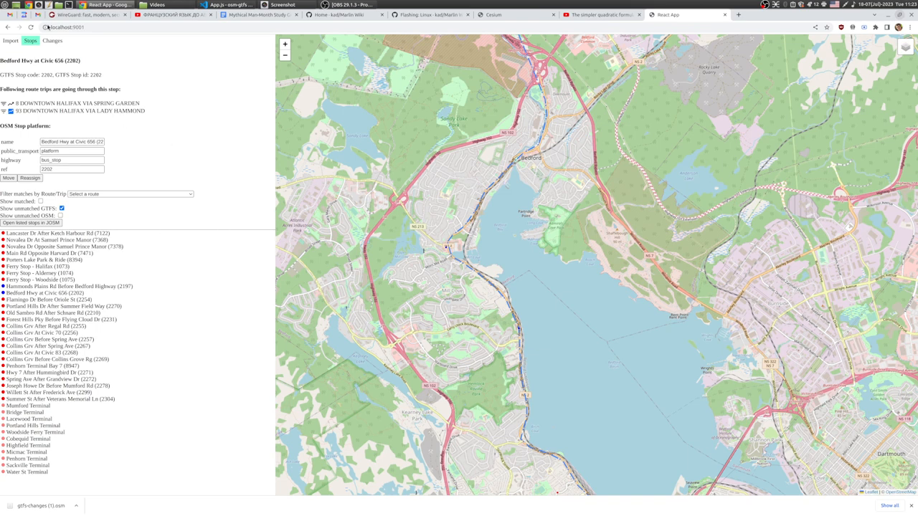
Reload the matching app and import google_transit.zip from the Downloads folder as the GTFS data.
key("F5")
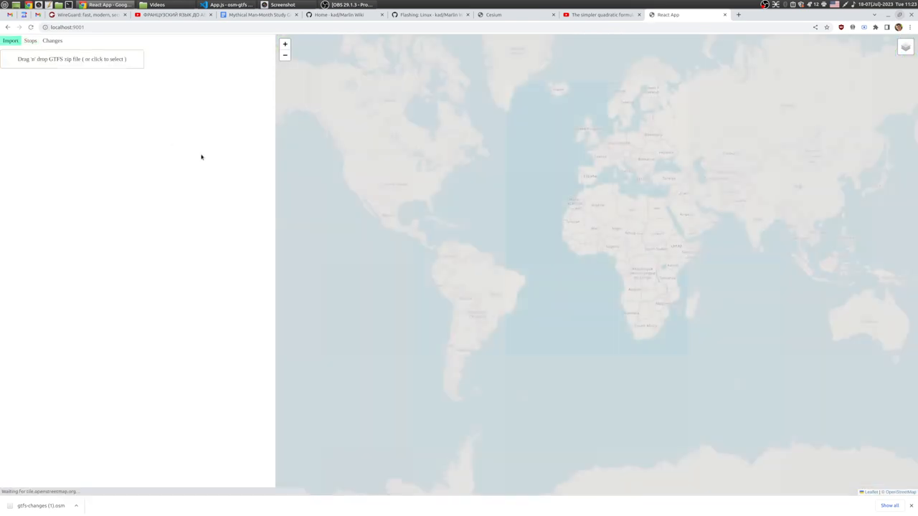
left_click(52, 63)
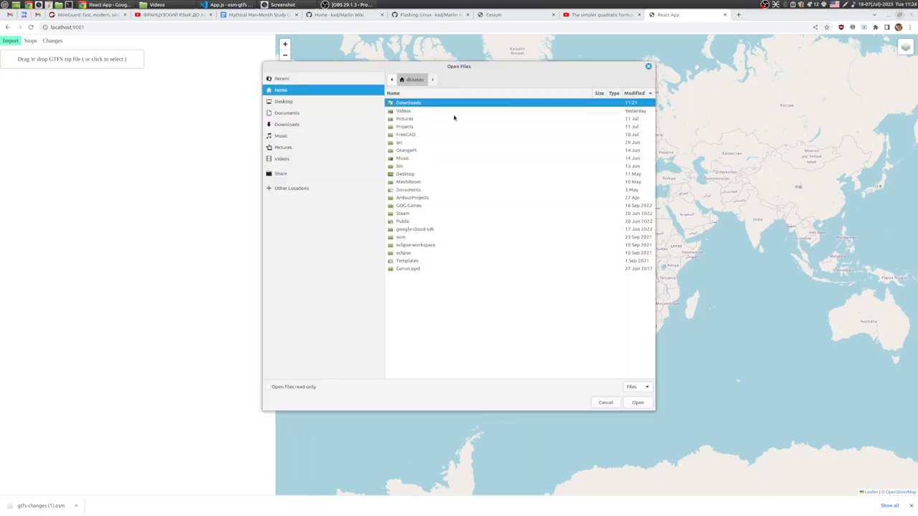
double_click(418, 106)
double_click(413, 119)
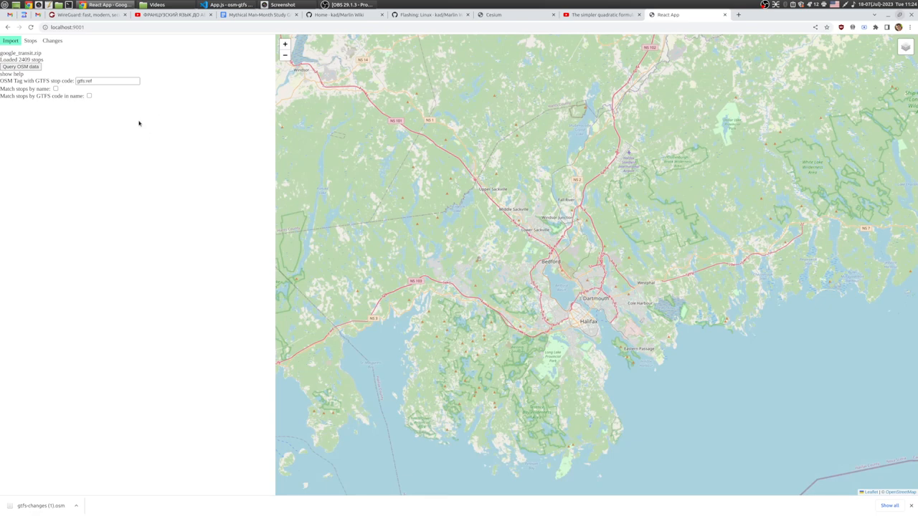
Query the OSM data, run the stop match on the ref tag, and inspect the stops around Bedford on the map.
left_click(26, 67)
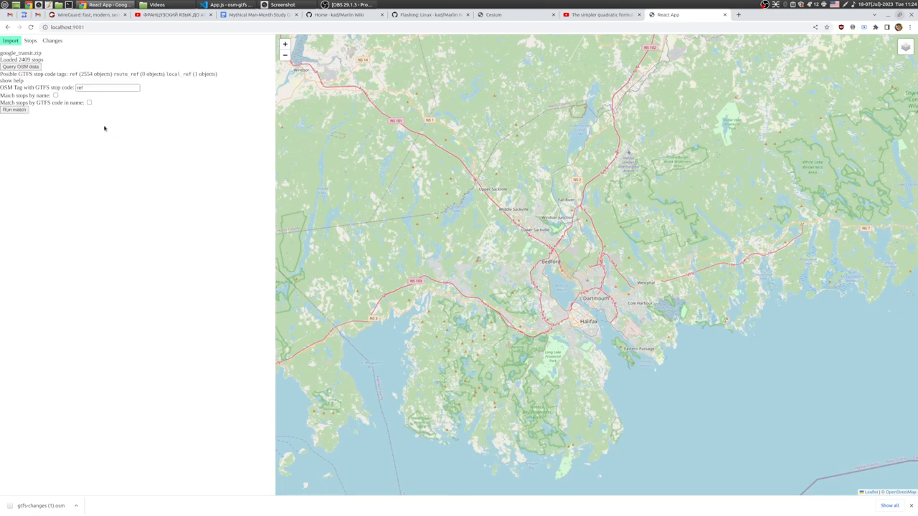
left_click(14, 110)
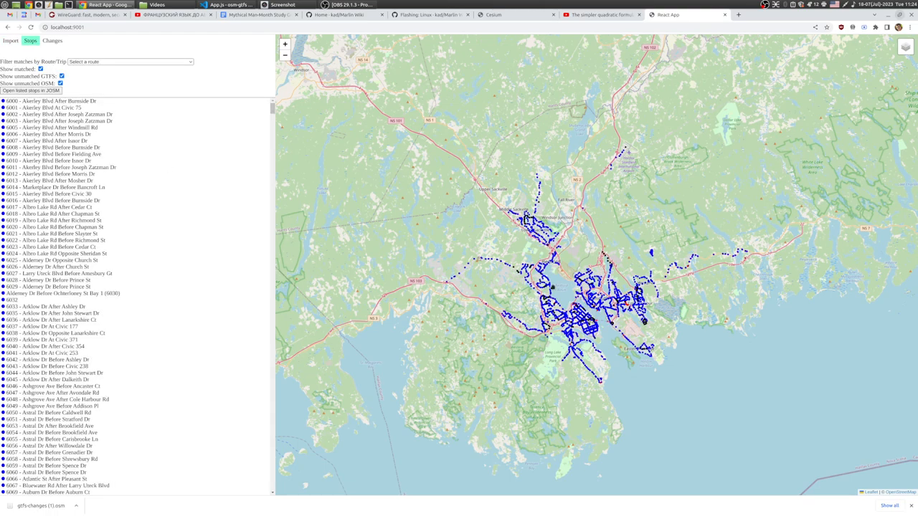
scroll(548, 277, "up", 3)
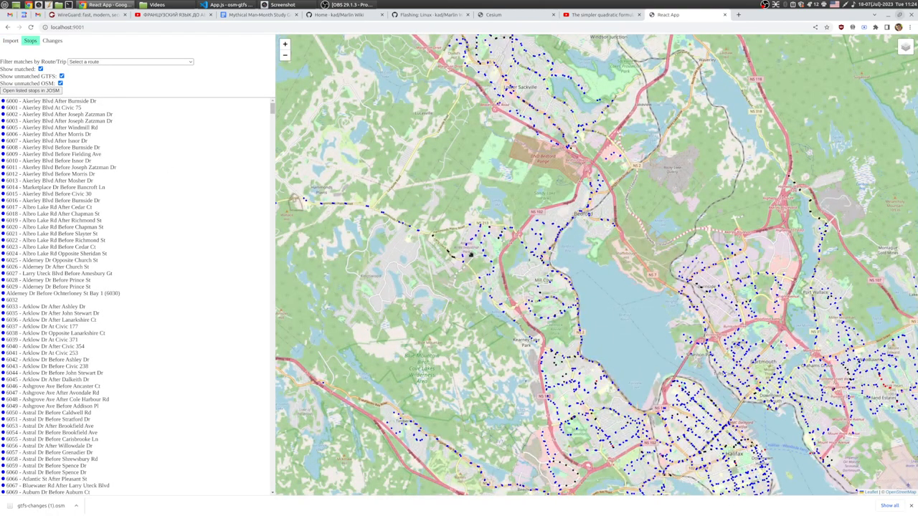
scroll(475, 257, "up", 2)
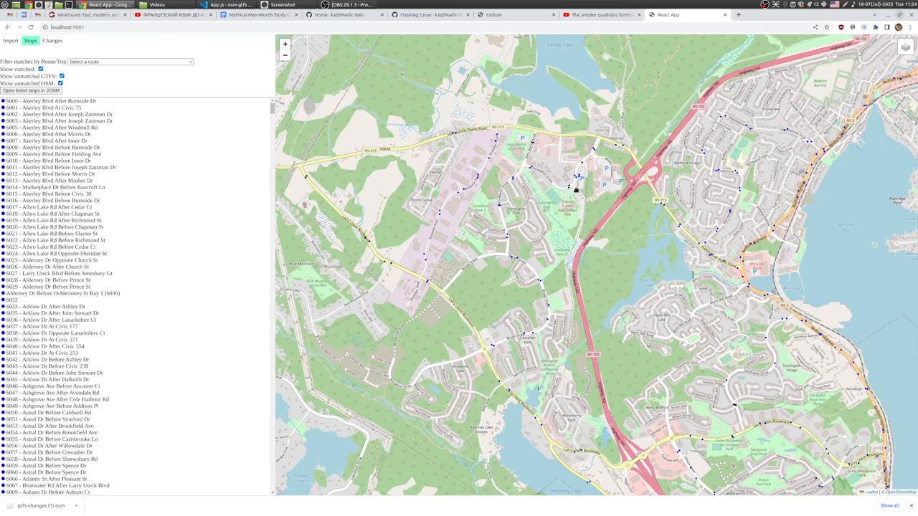
left_click_drag(643, 287, 599, 217)
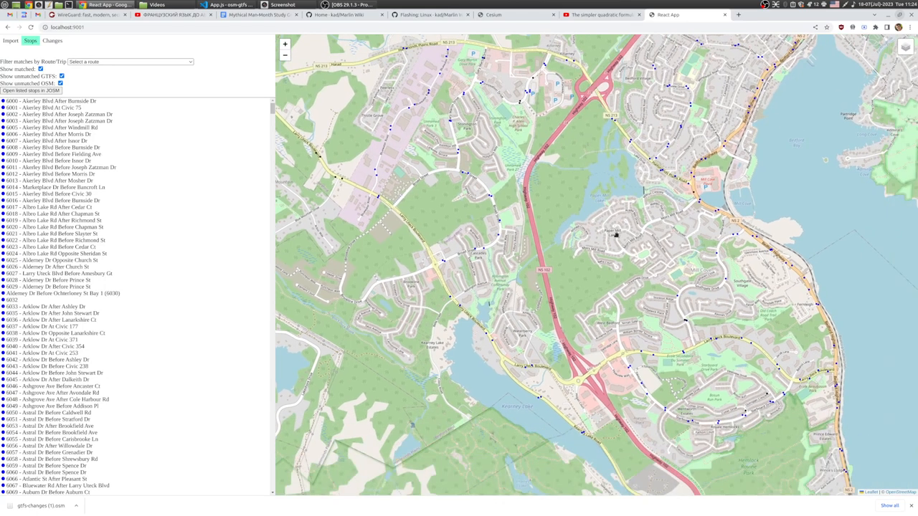
Select stop 2197 on Hammonds Plains Rd before Bedford Highway and show its route 91 Mumford Terminal trip on the map.
scroll(645, 265, "down", 2)
scroll(667, 222, "up", 2)
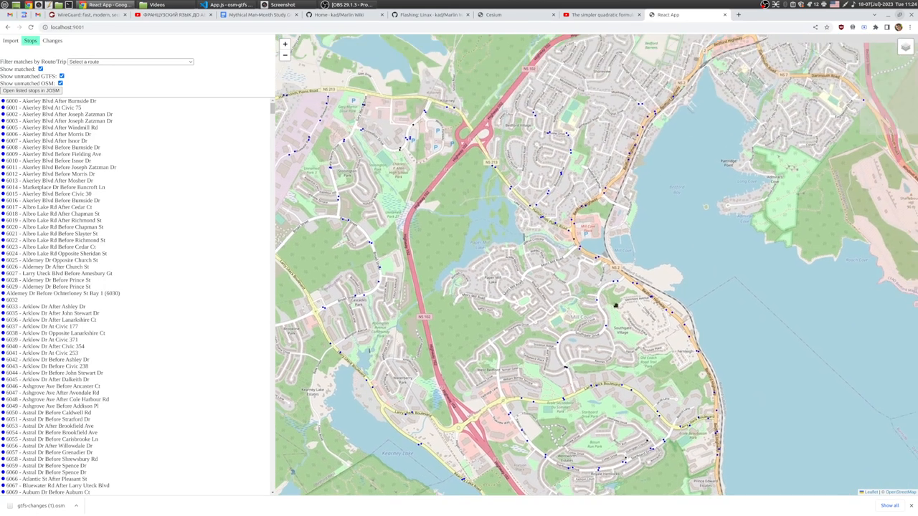
scroll(573, 228, "up", 3)
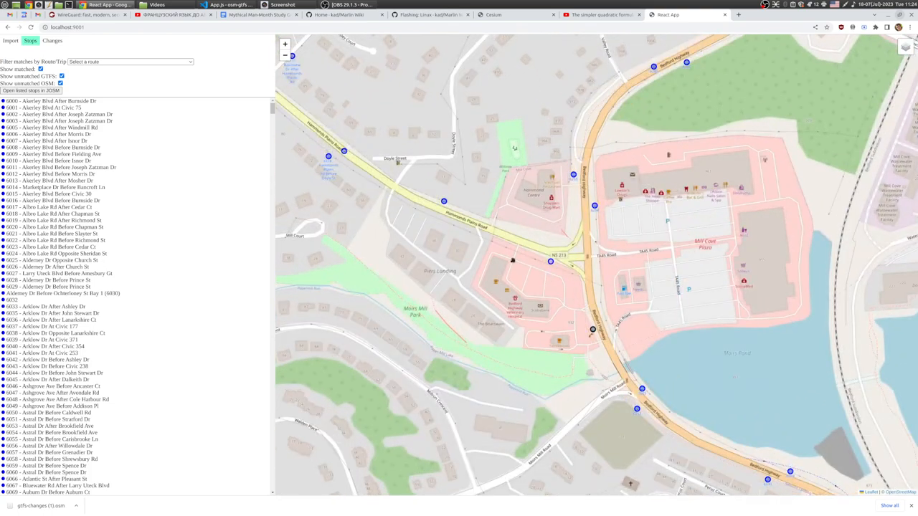
left_click(550, 261)
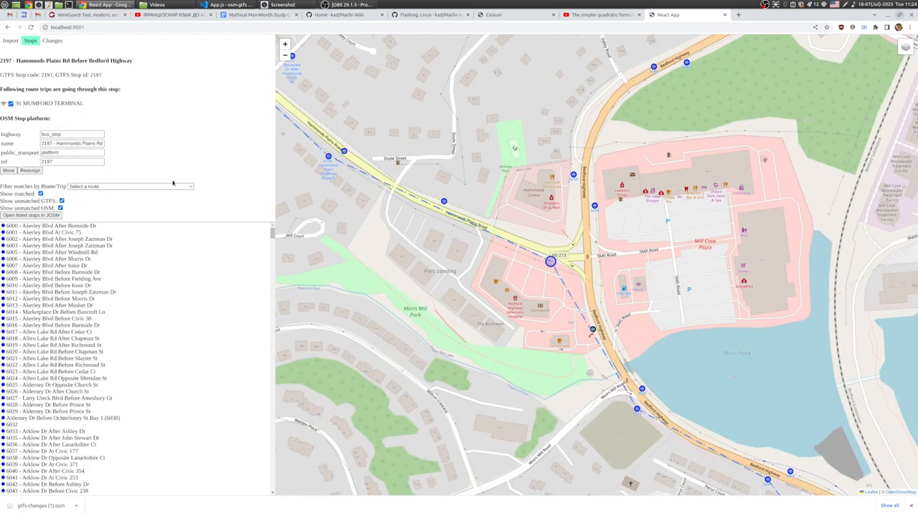
left_click_drag(662, 353, 591, 280)
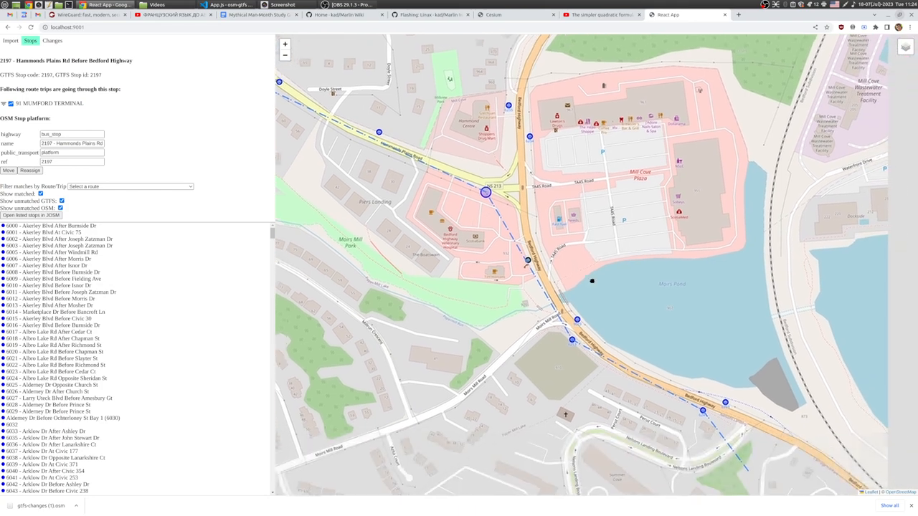
Select stop 2202 at Bedford Hwy Civic 656 and display its route 8 Downtown Halifax via Spring Garden trip on the map.
scroll(670, 367, "down", 3)
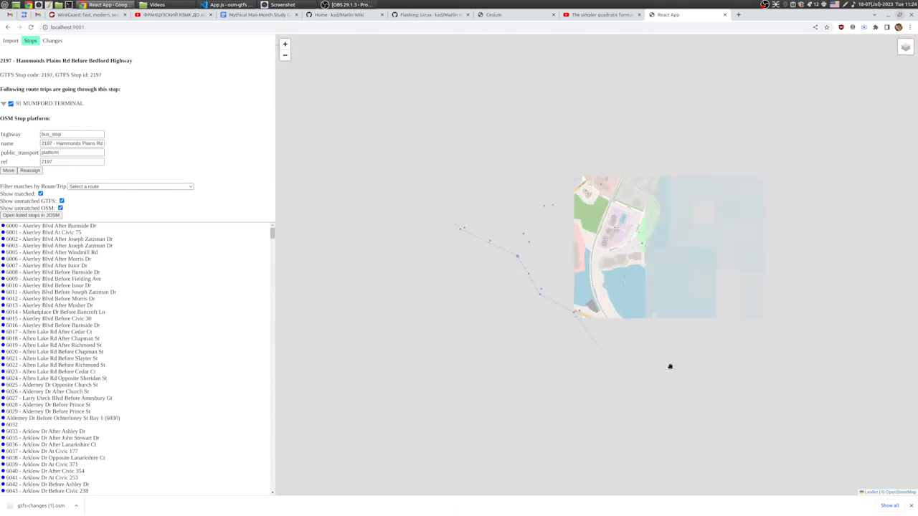
scroll(522, 303, "up", 2)
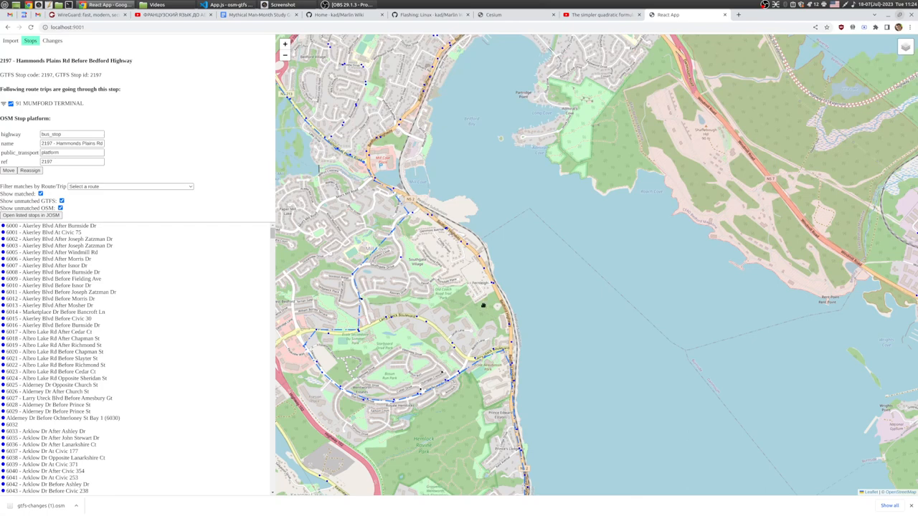
scroll(509, 326, "up", 4)
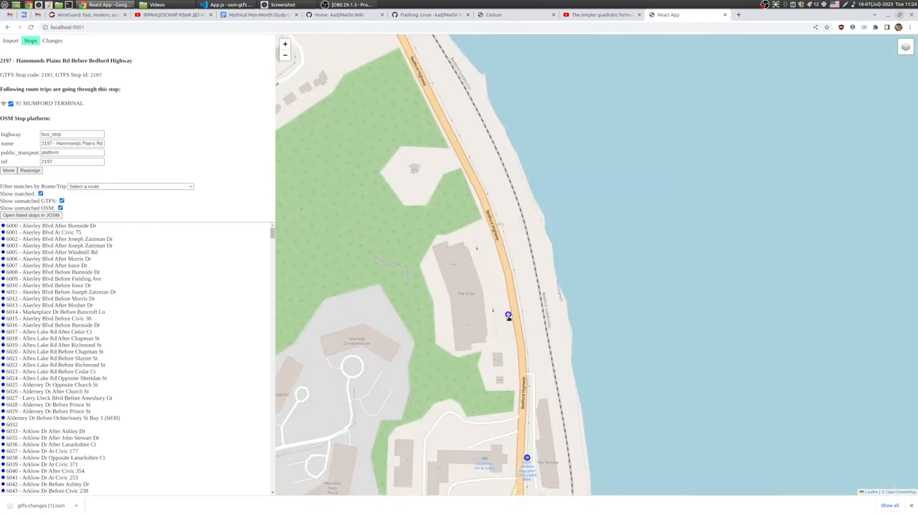
left_click(508, 316)
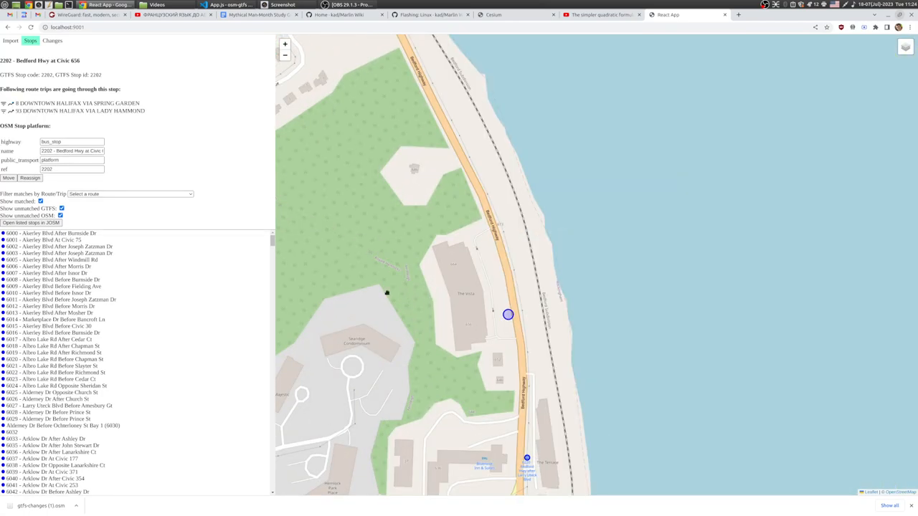
left_click(11, 104)
left_click_drag(365, 260, 491, 248)
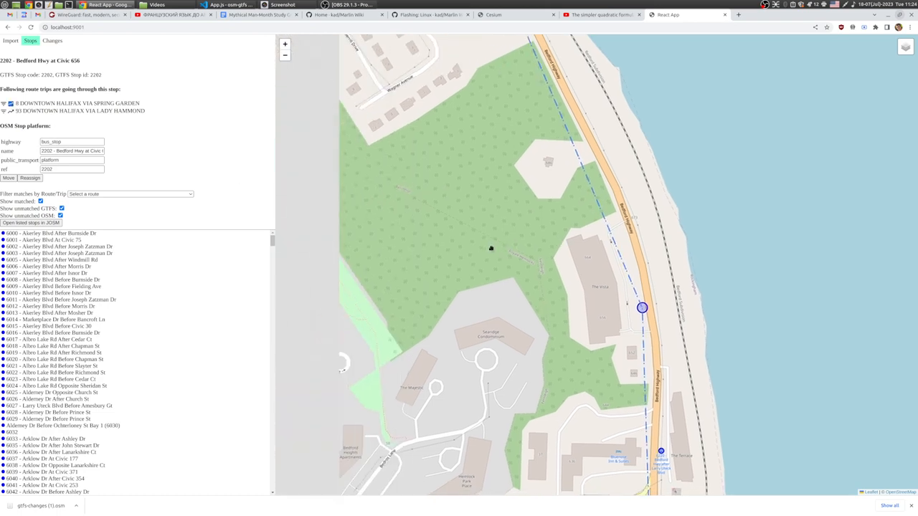
Compare the unmatched OSM stop on Southgate Dr before Windridge Ln with the matched stop 2196 beside it.
scroll(491, 248, "down", 3)
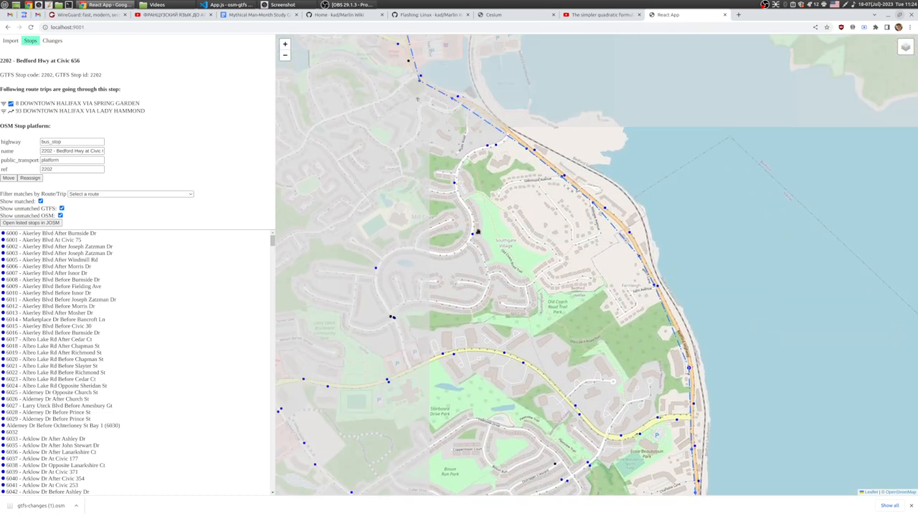
scroll(478, 231, "down", 3)
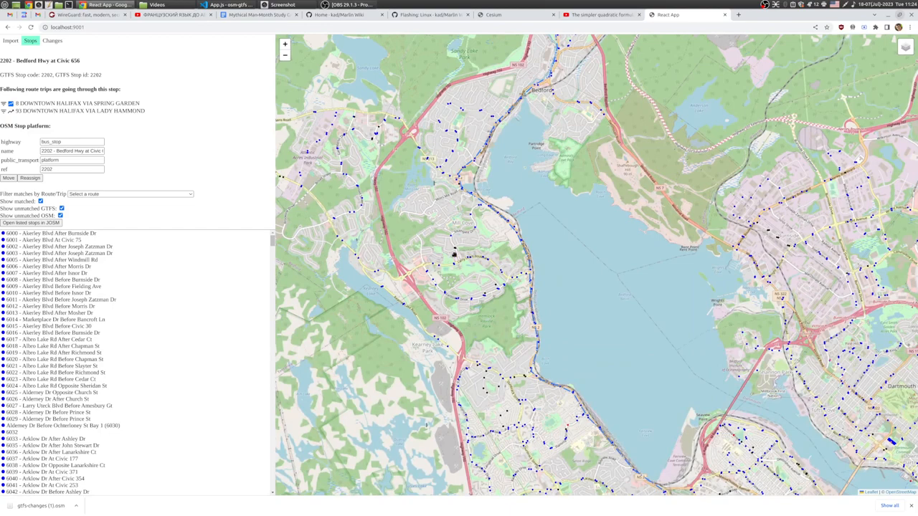
scroll(458, 251, "up", 2)
scroll(447, 262, "up", 2)
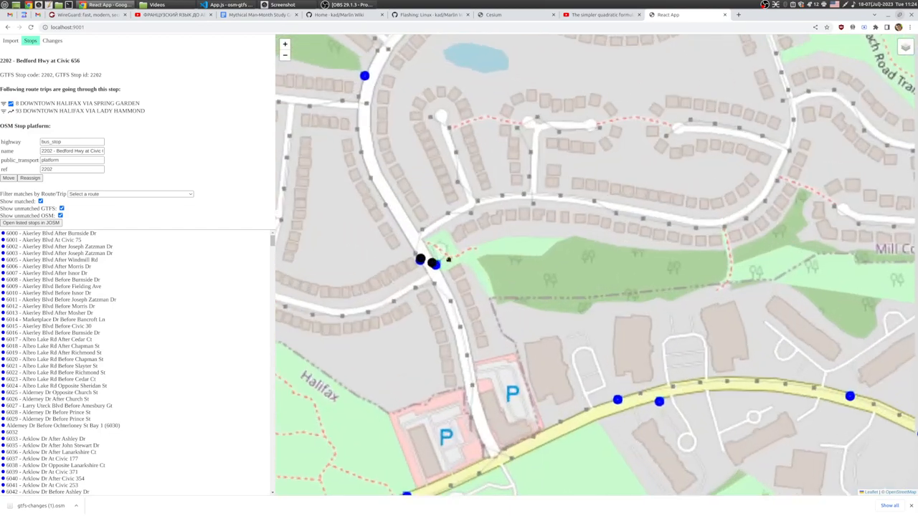
scroll(440, 265, "up", 1)
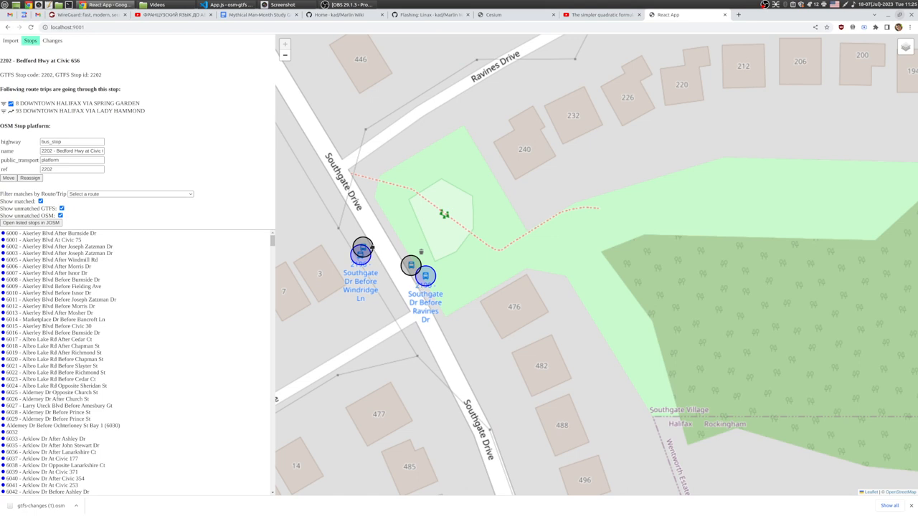
left_click(372, 248)
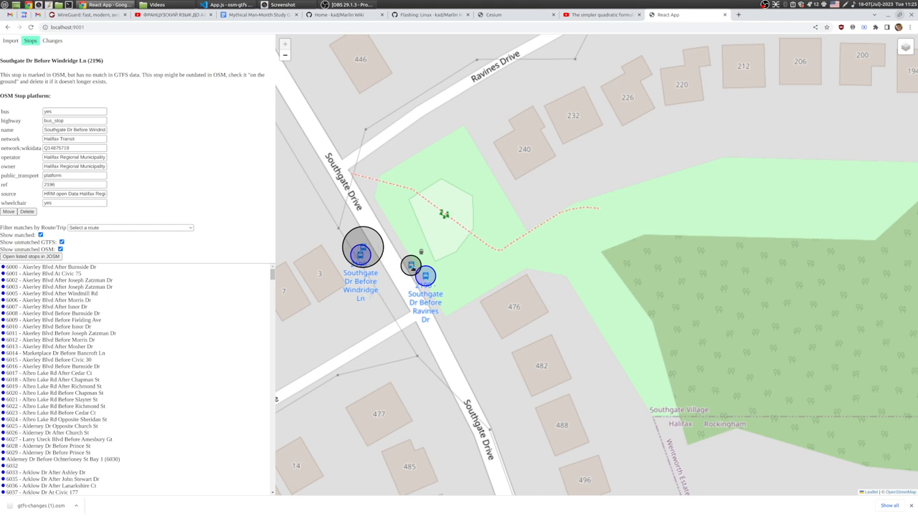
left_click(420, 271)
left_click(372, 265)
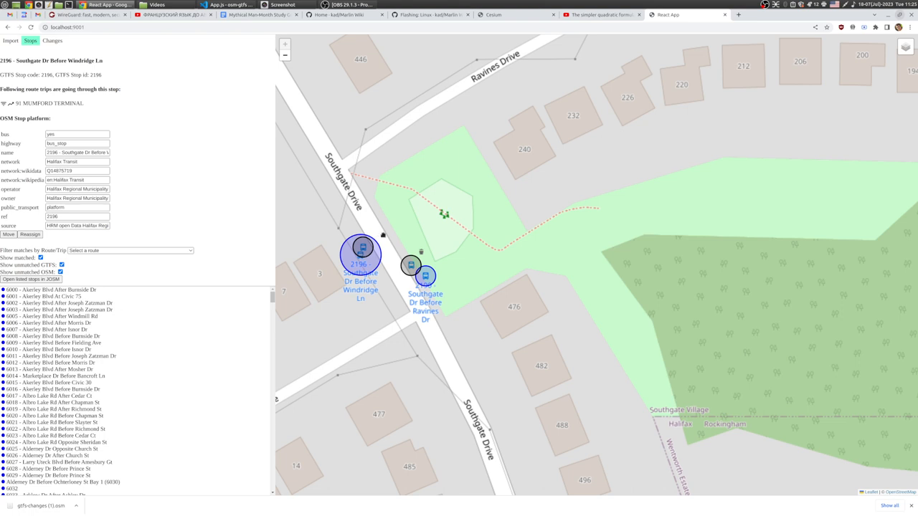
Compare the tags of the matched and unmatched stops with ref 2190 on Southgate Dr before Ravines Dr.
left_click(428, 283)
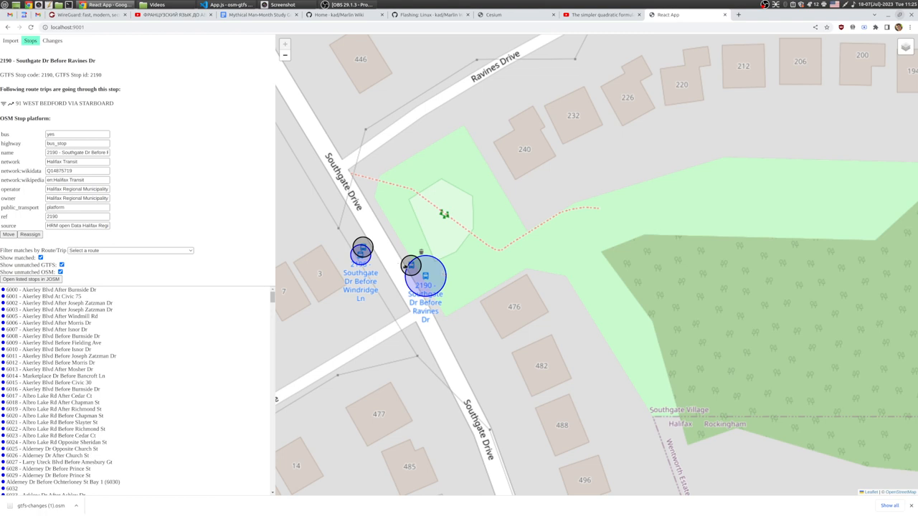
left_click(406, 266)
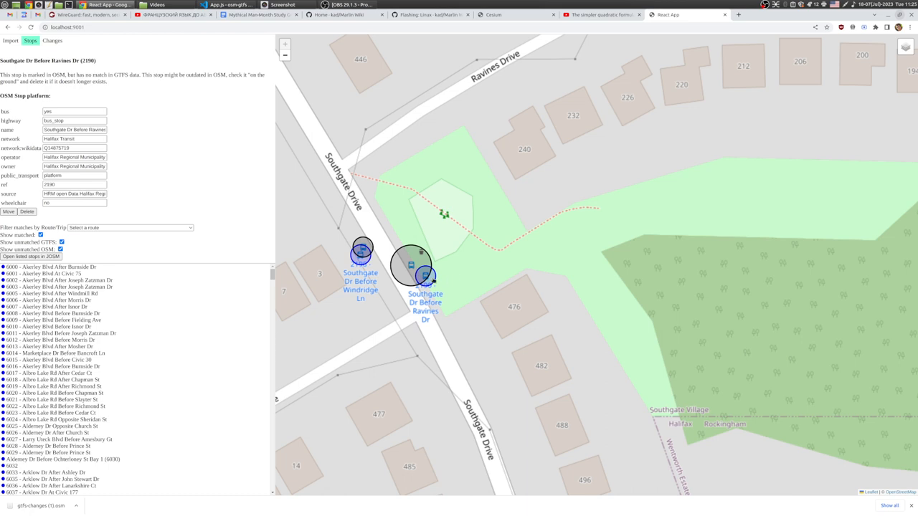
left_click(432, 280)
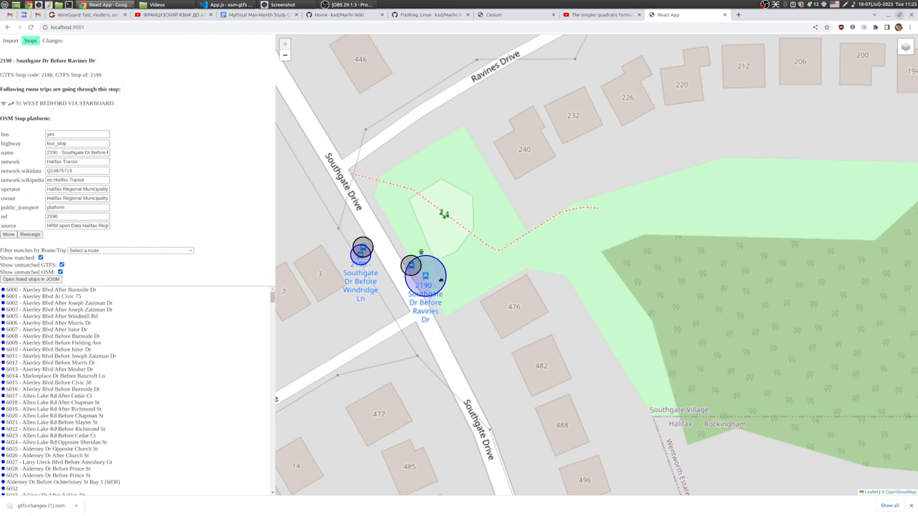
left_click(410, 266)
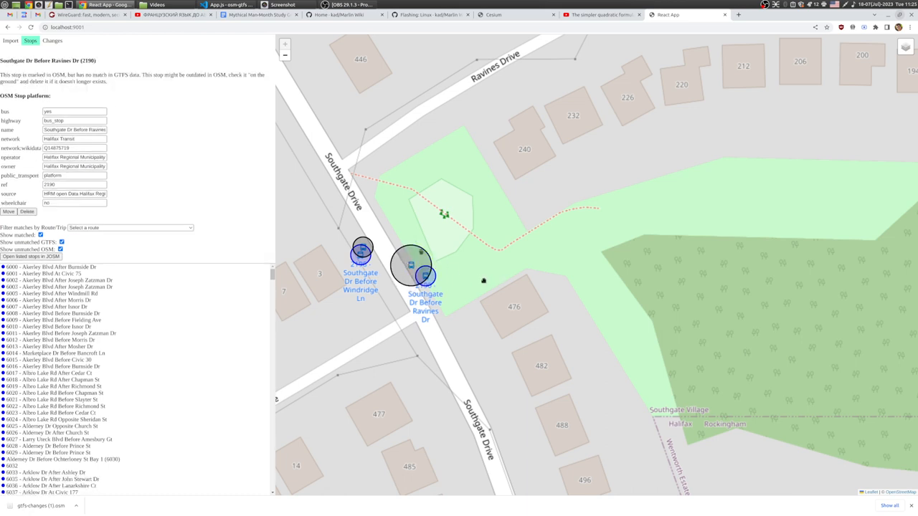
left_click(432, 283)
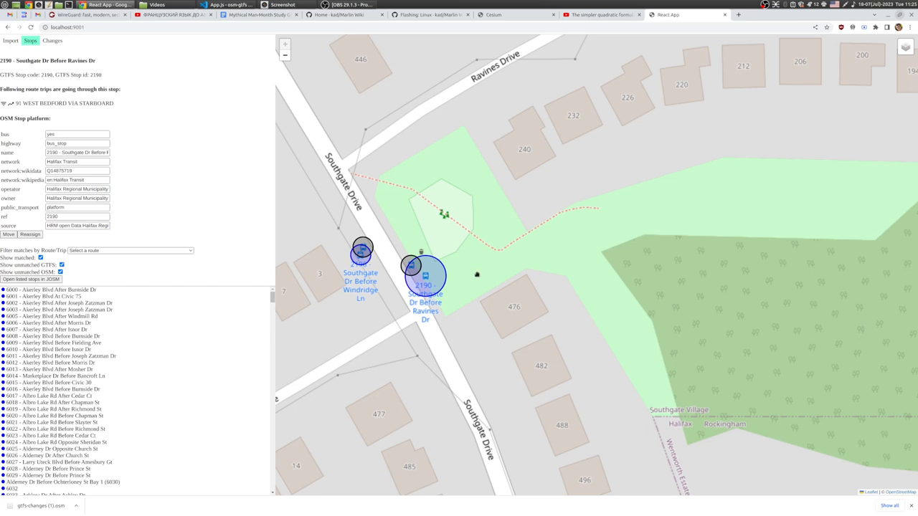
left_click_drag(469, 275, 510, 295)
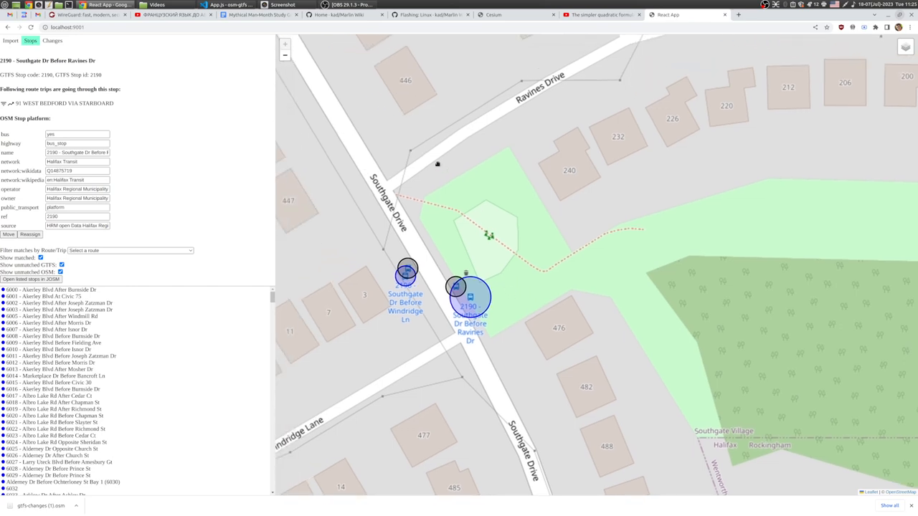
left_click_drag(467, 210, 558, 200)
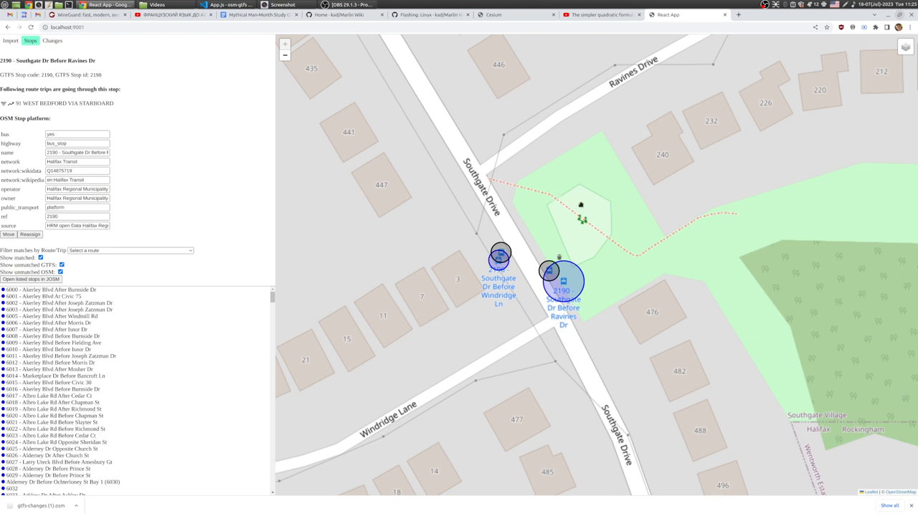
left_click_drag(588, 204, 532, 215)
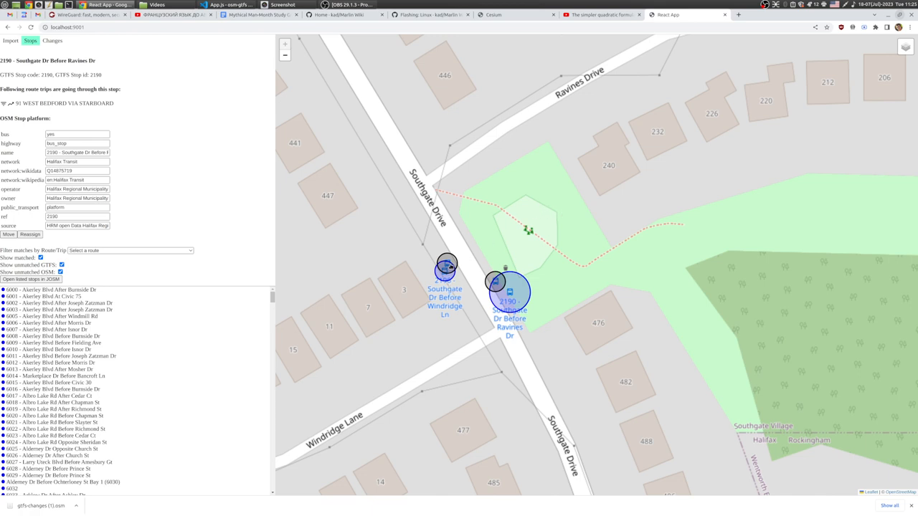
left_click_drag(512, 255, 511, 268)
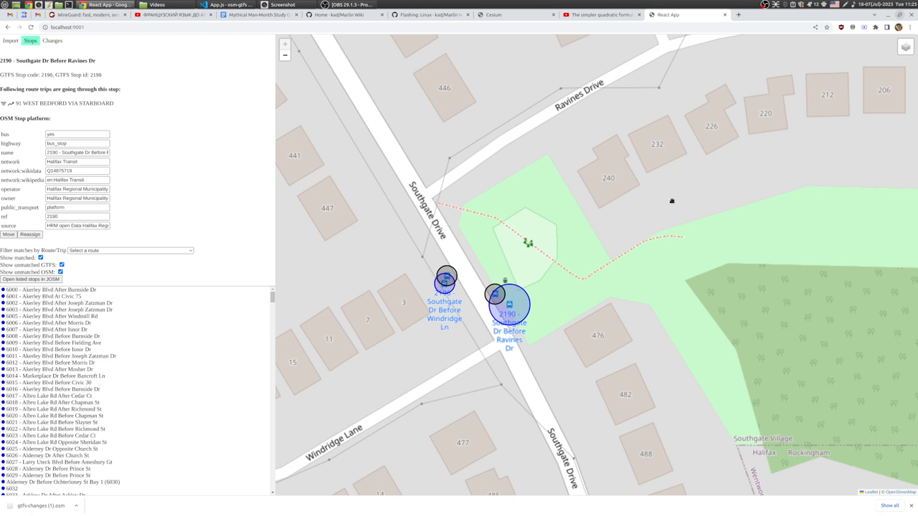
left_click_drag(529, 224, 546, 188)
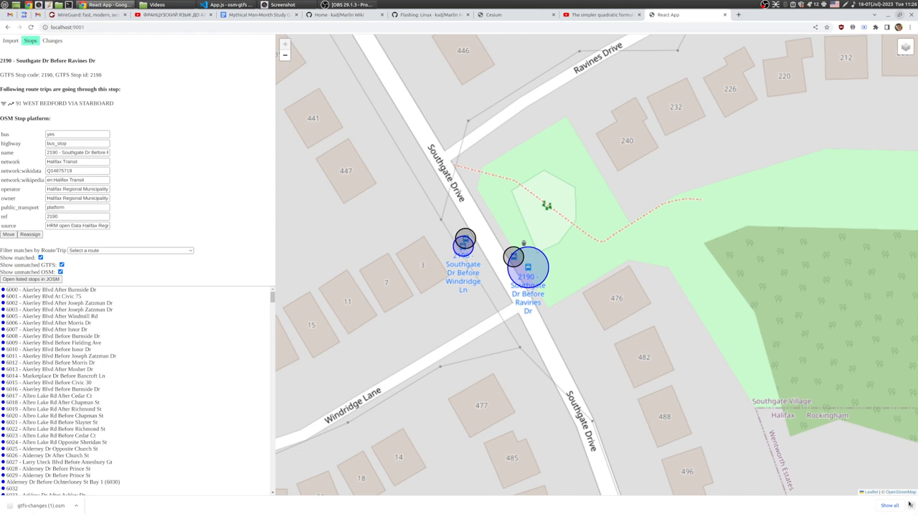
Close the browser's downloads bar.
left_click(911, 506)
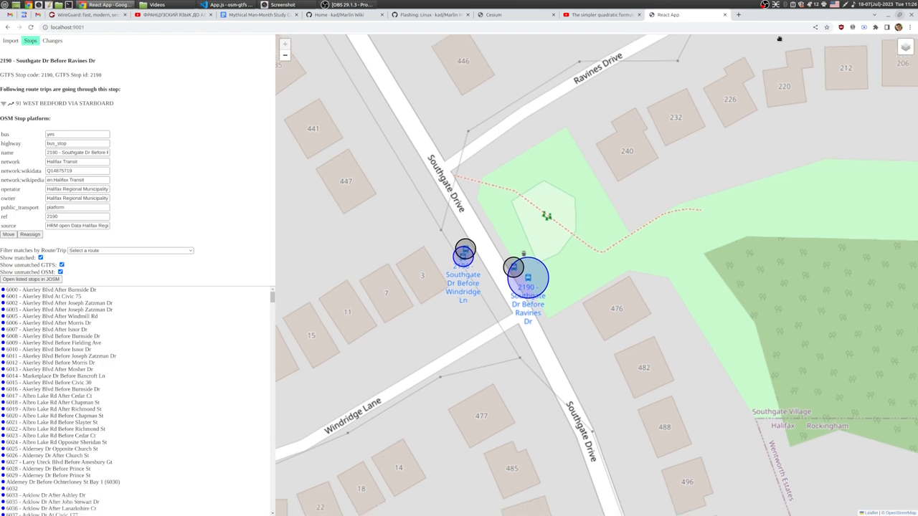
left_click(765, 5)
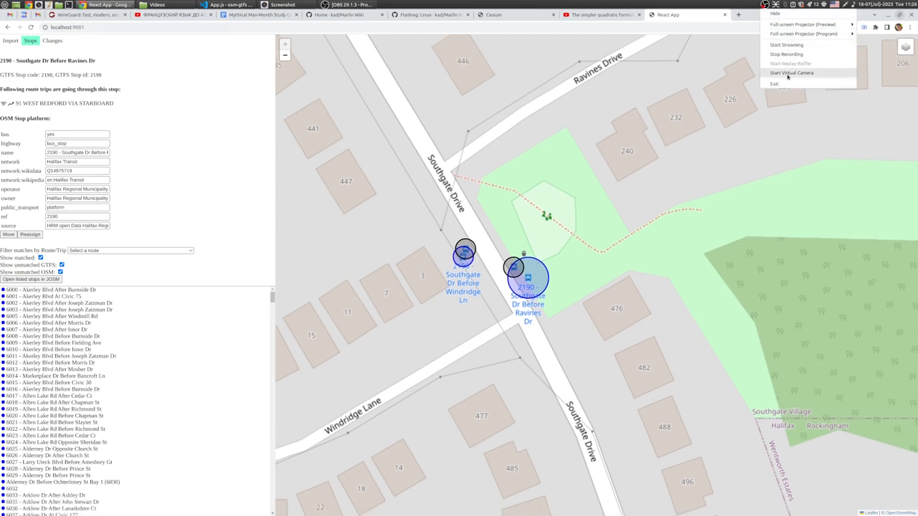